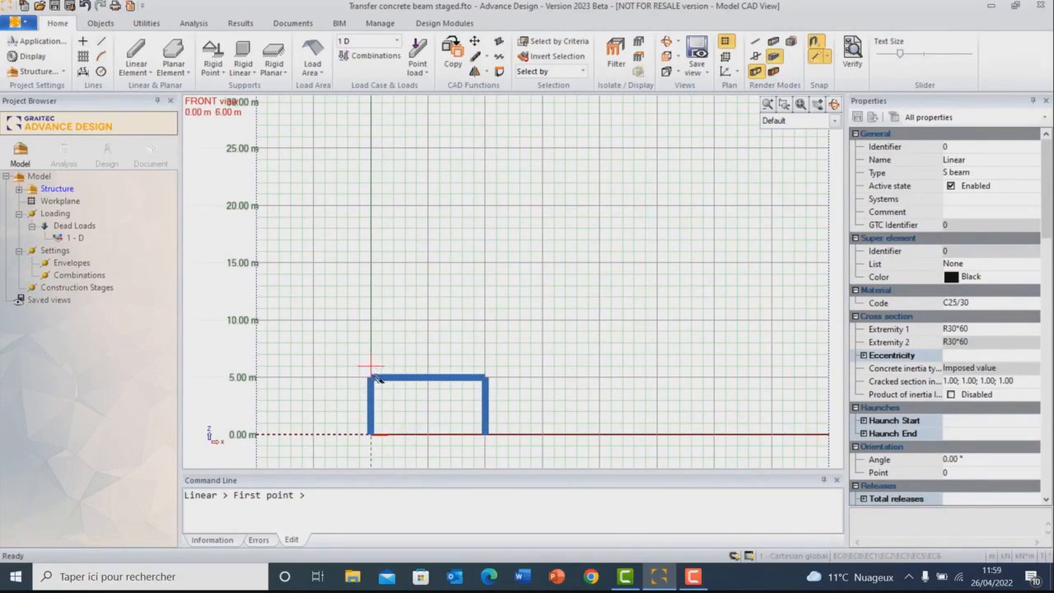
- Draw the second-storey linear members: outer columns from 5 m to 10 m, a beam at 10 m and a middle column on the transfer beam
click(370, 377)
click(370, 320)
click(377, 323)
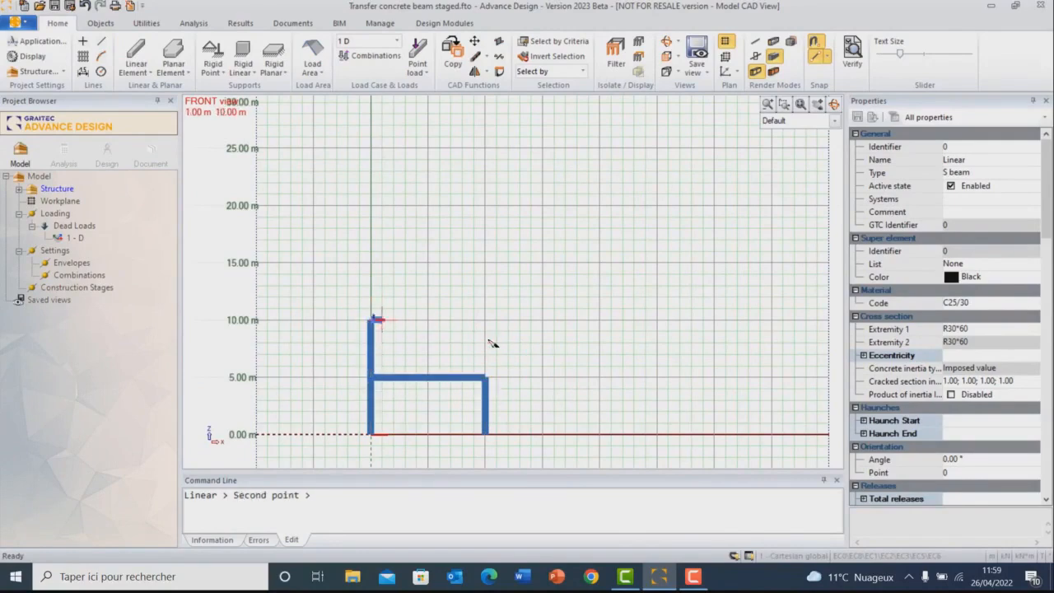
click(485, 321)
click(485, 378)
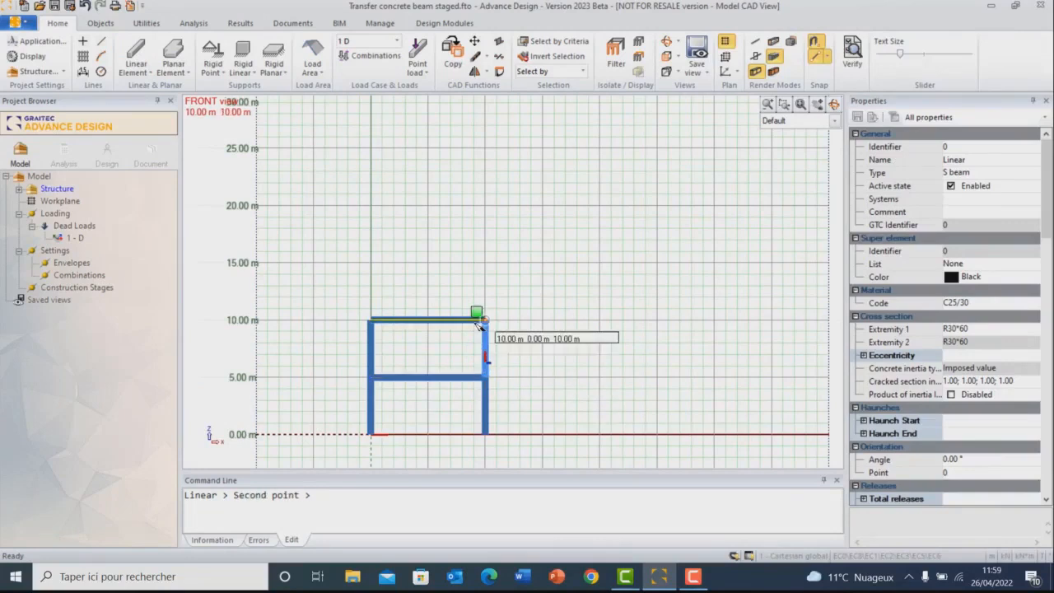
click(485, 320)
click(427, 377)
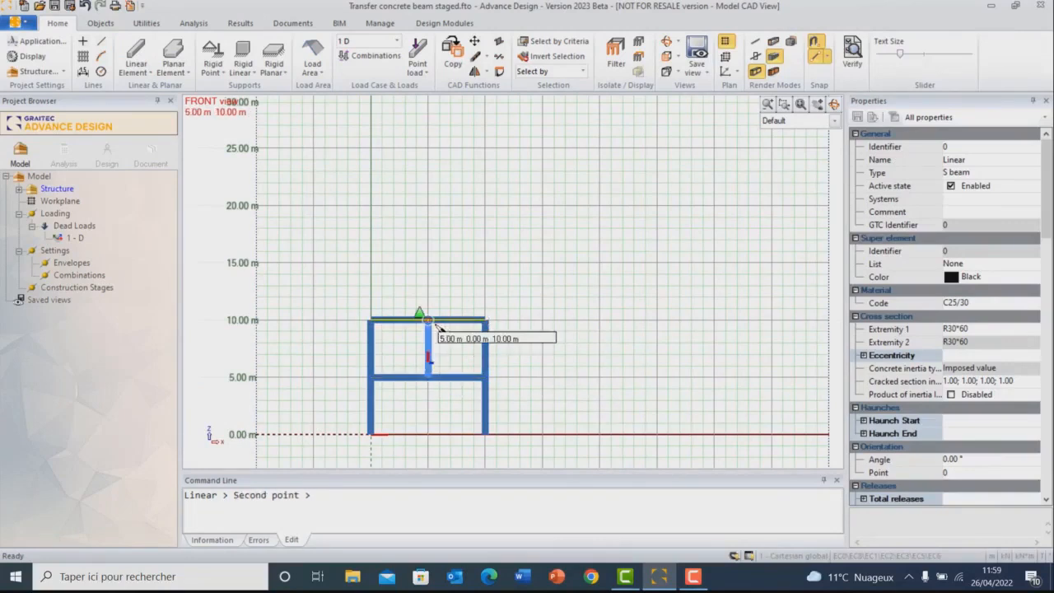
click(427, 320)
key(Escape)
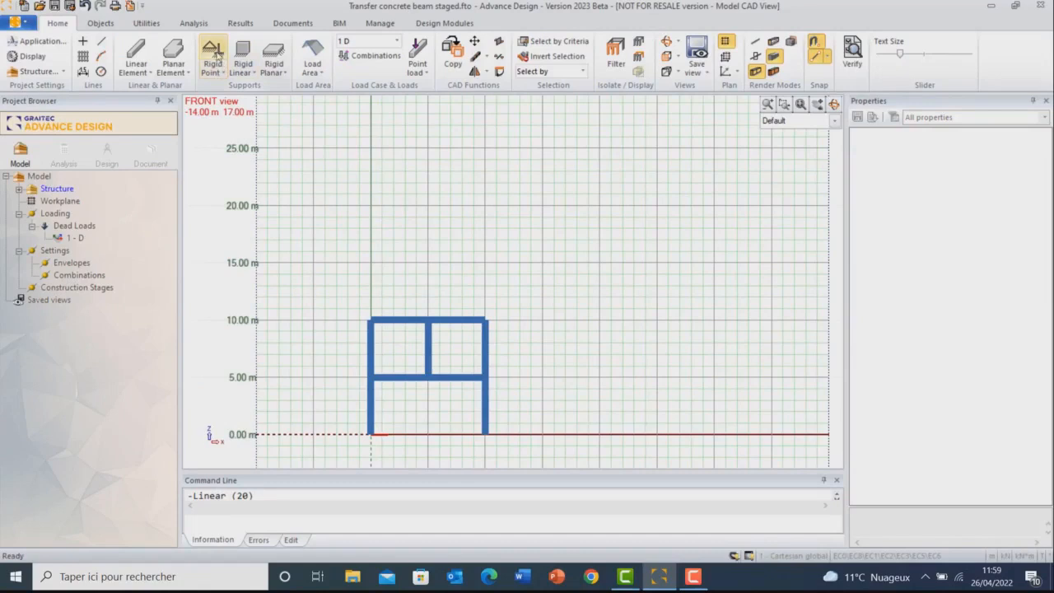
- Place fixed rigid point supports at the bases of both ground-floor columns
click(212, 55)
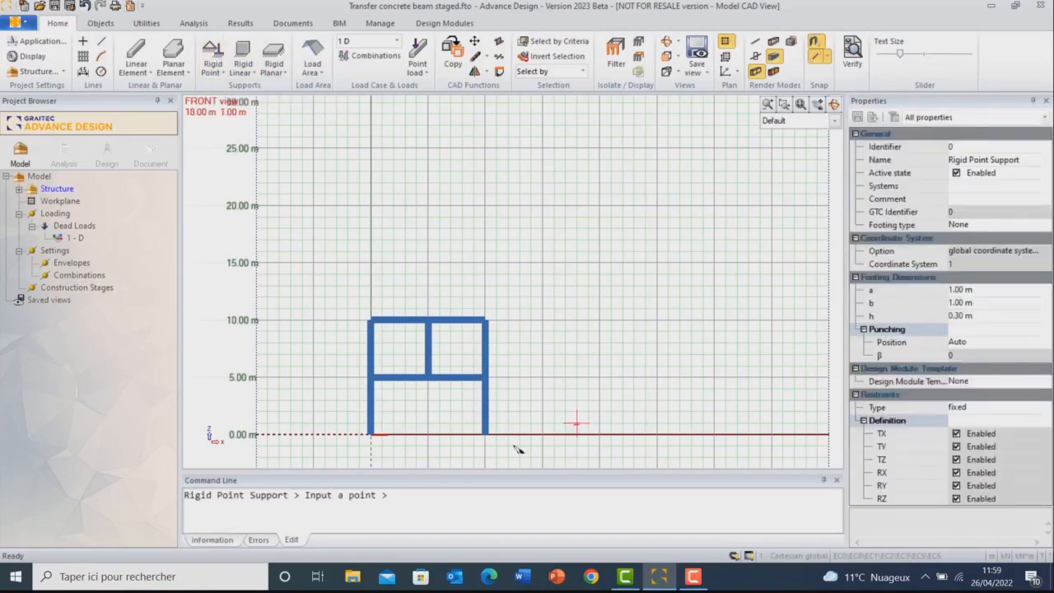
click(375, 435)
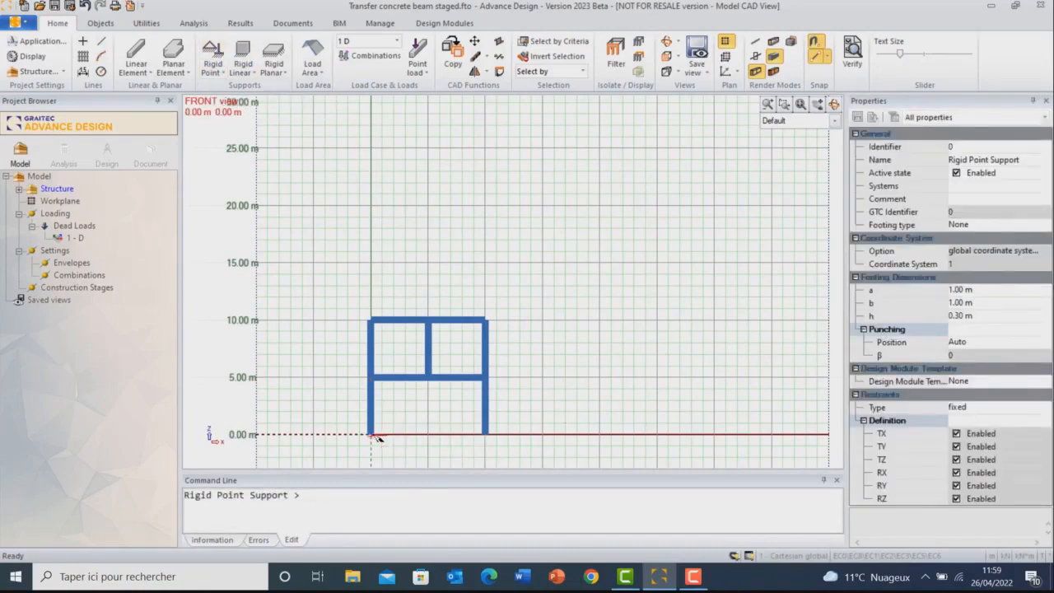
click(487, 435)
key(Escape)
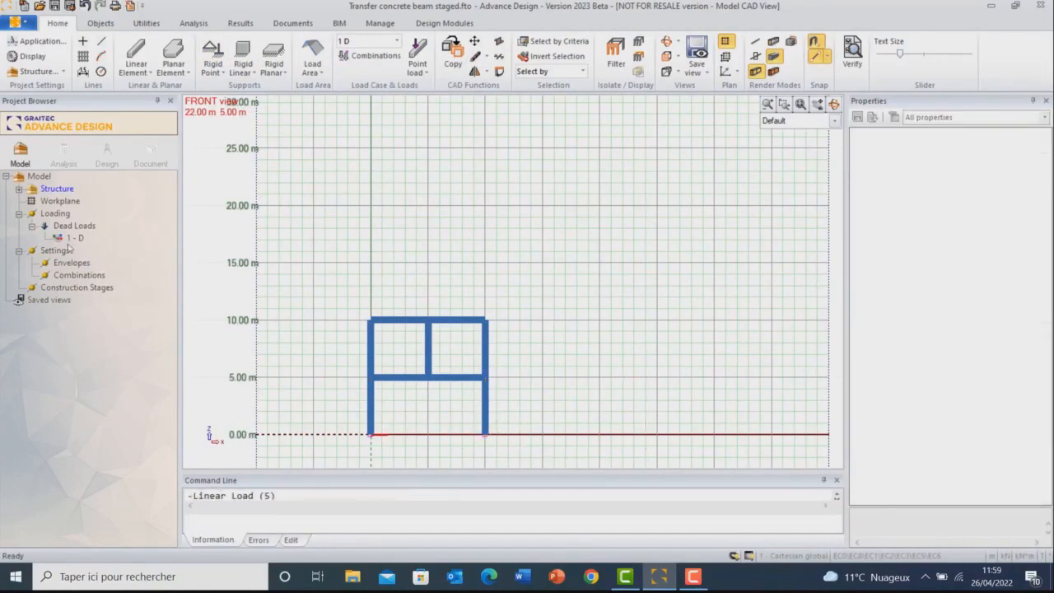
- Create linear loads with FZ -30 kN in dead load case 1 - D along the full beams at 5 m and 10 m
click(76, 238)
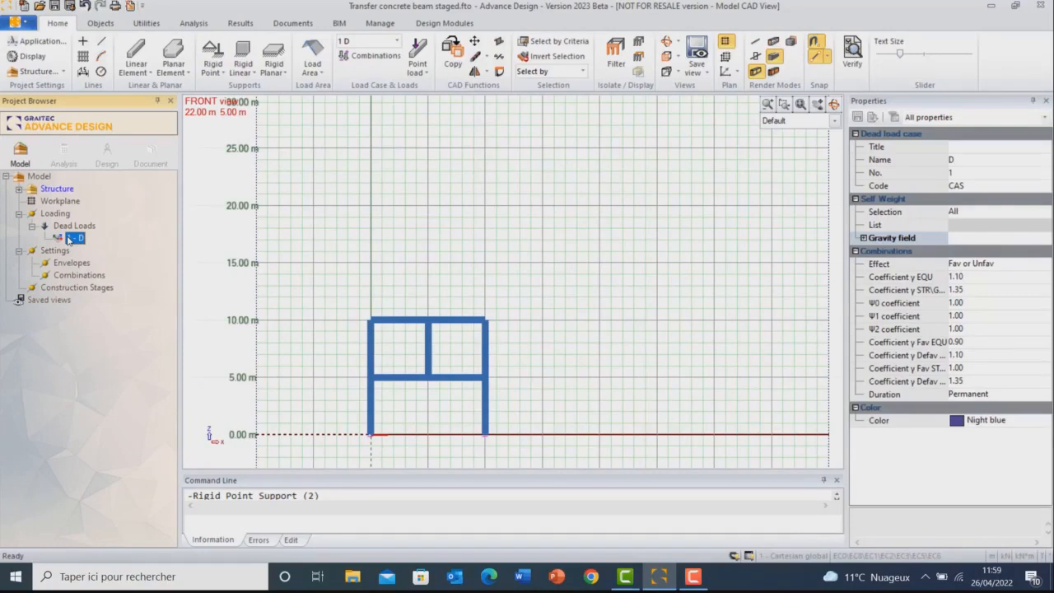
right_click(69, 239)
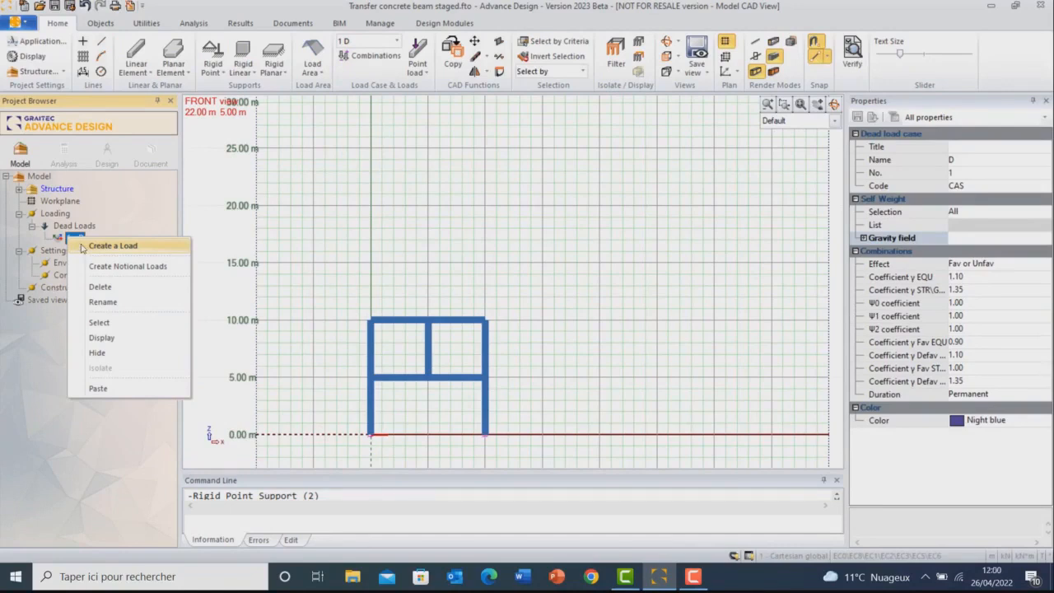
click(83, 247)
click(460, 194)
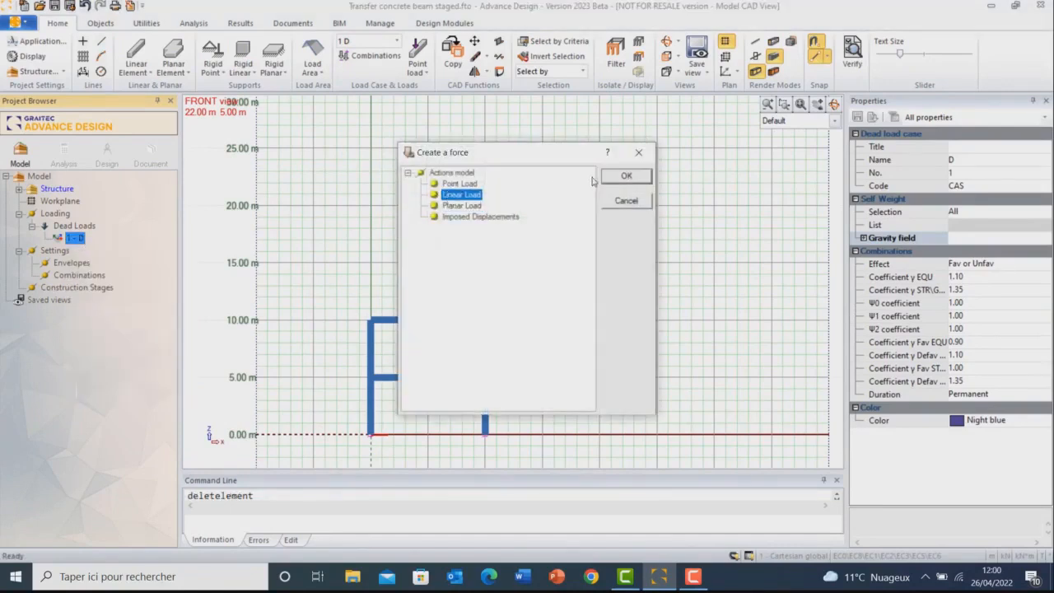
click(625, 176)
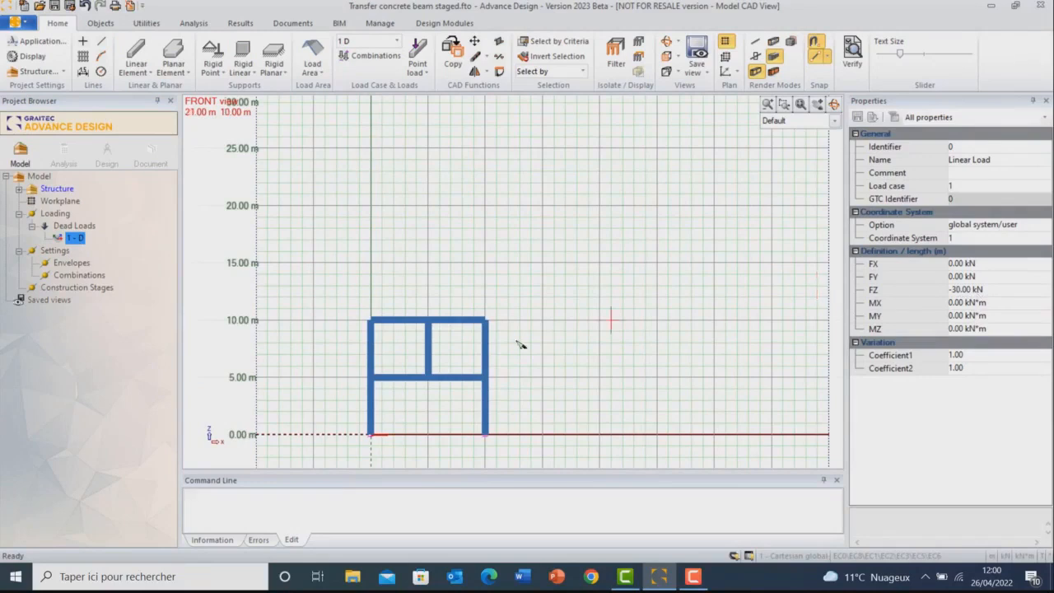
click(372, 377)
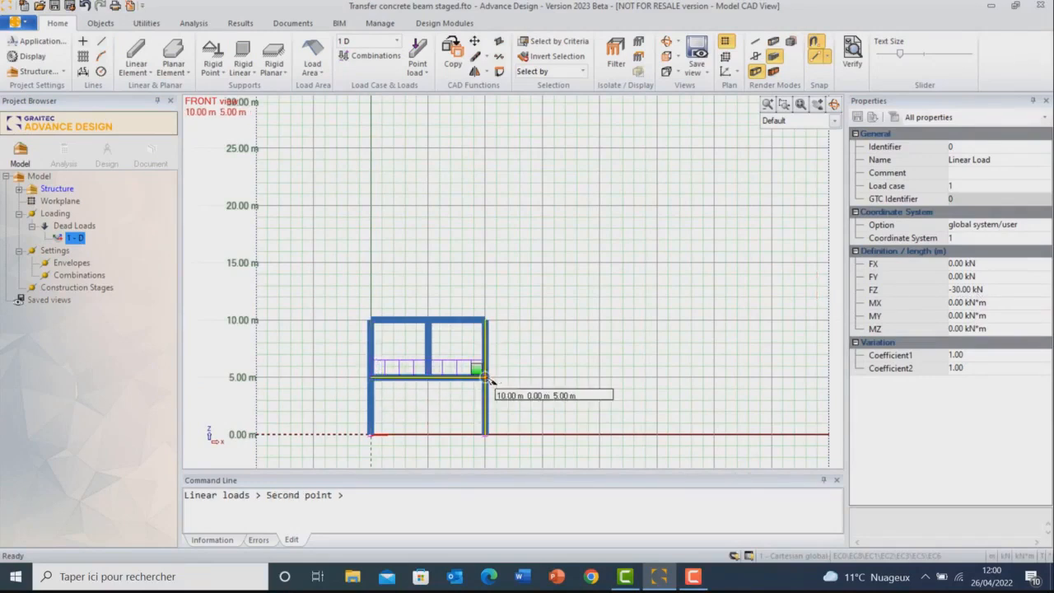
click(485, 377)
click(372, 320)
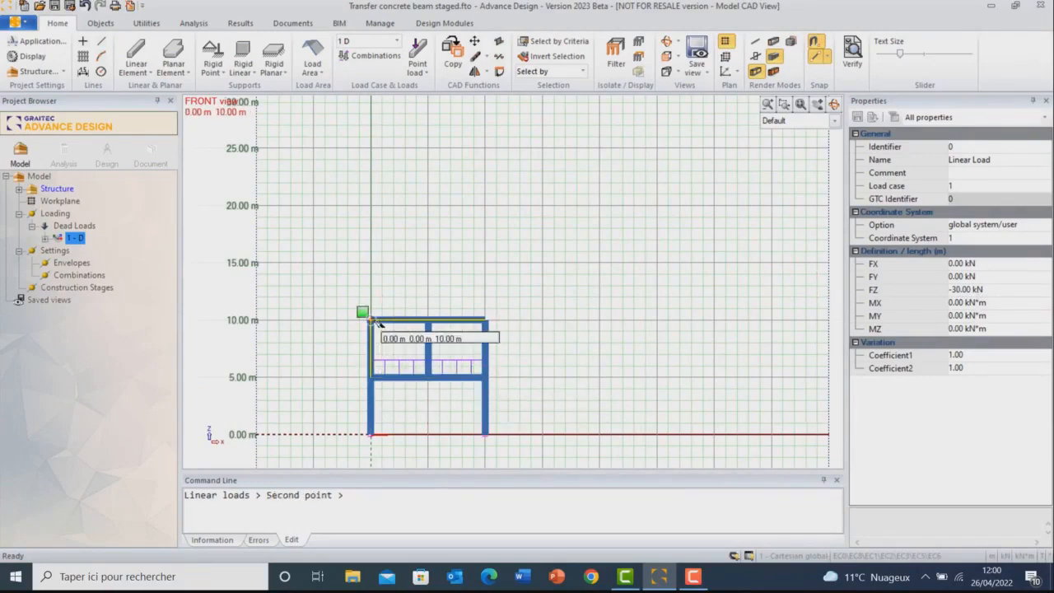
click(485, 320)
key(Escape)
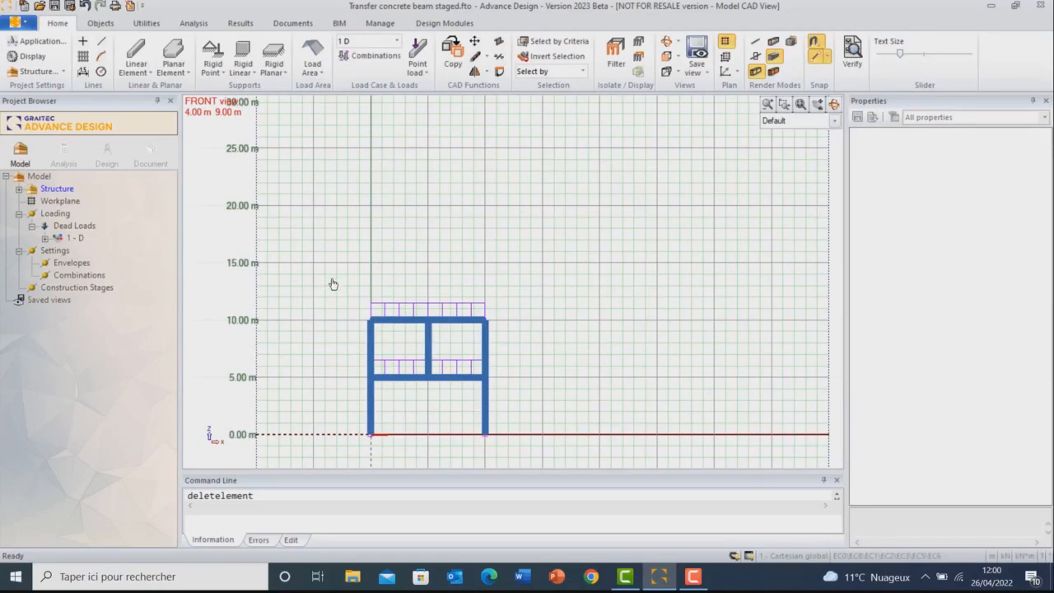
- Copy the second storey's columns, beam and load upward three times with the translation vector 0 0 5
drag(510, 265, 319, 353)
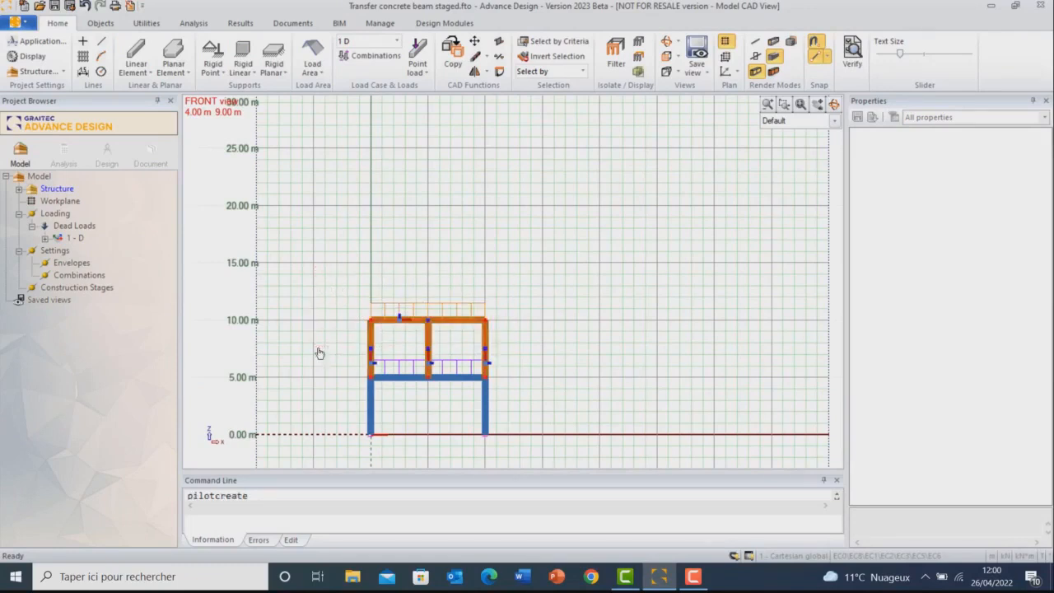
click(453, 51)
click(325, 163)
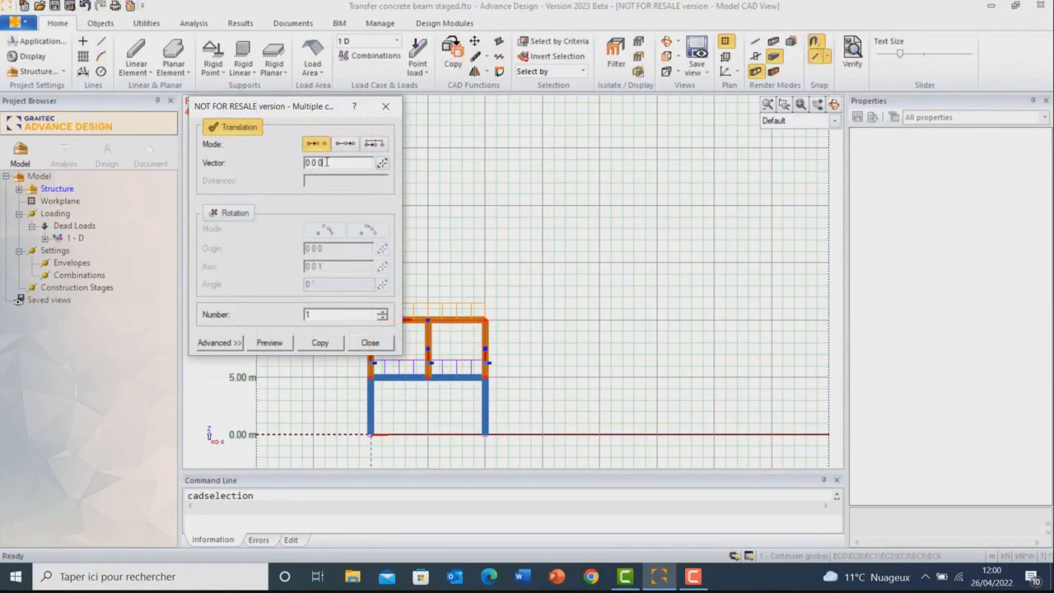
key(BackSpace)
text(5)
click(321, 343)
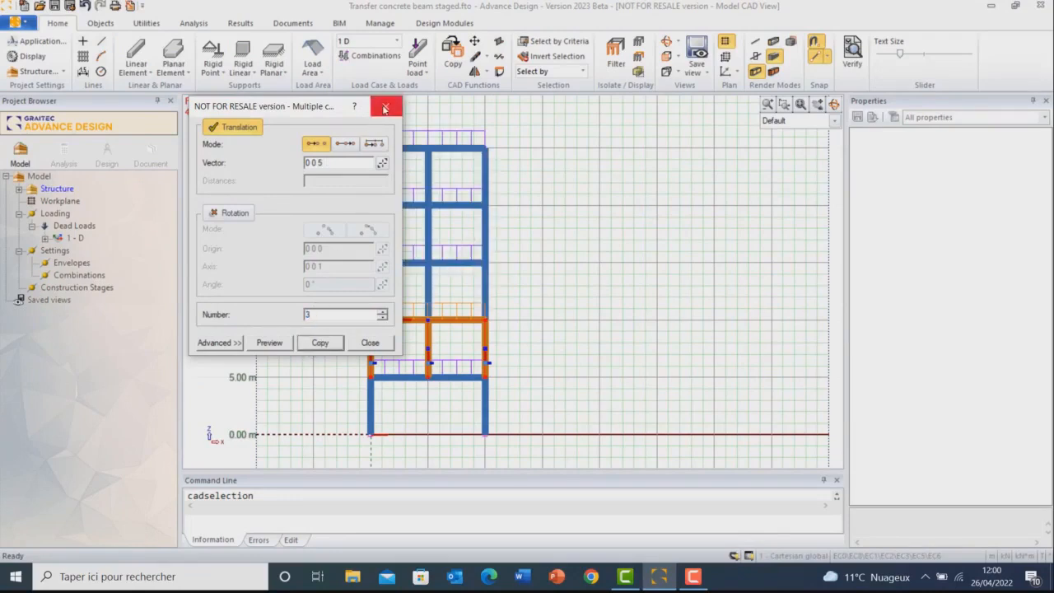
click(384, 108)
middle_drag(560, 242, 559, 258)
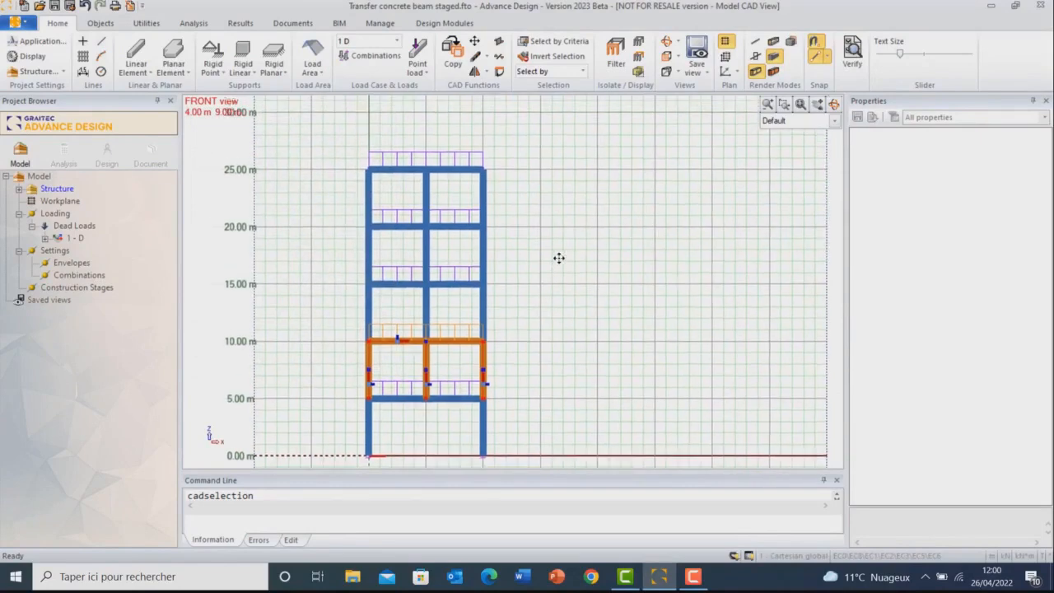
middle_drag(567, 346, 570, 311)
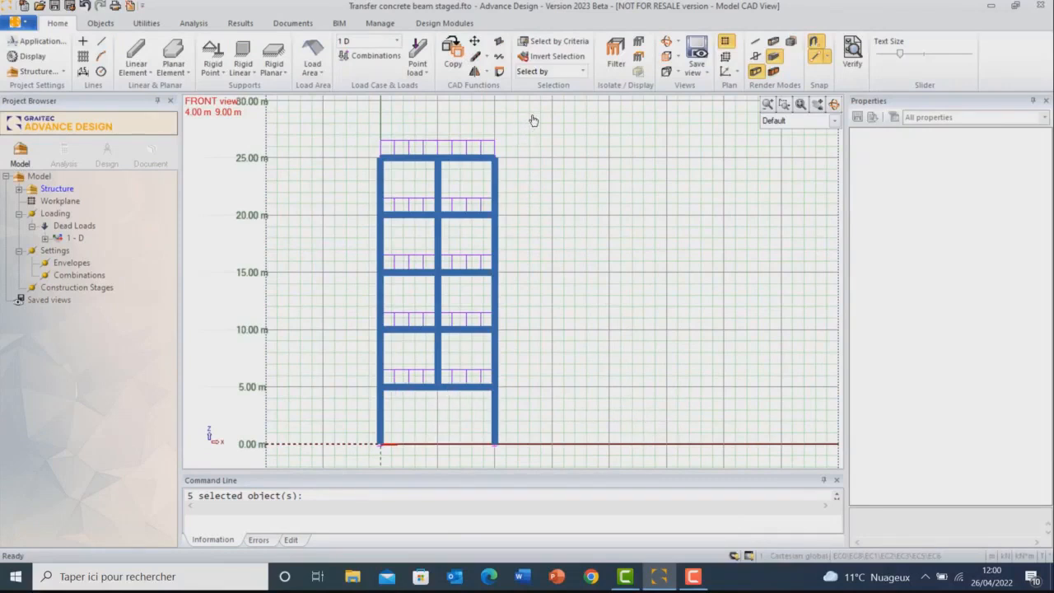
- Copy the entire loaded frame with its supports once, using the translation vector 20 0 0
mouse_move(531, 115)
mouse_down()
mouse_move(336, 455)
mouse_move(343, 462)
mouse_up()
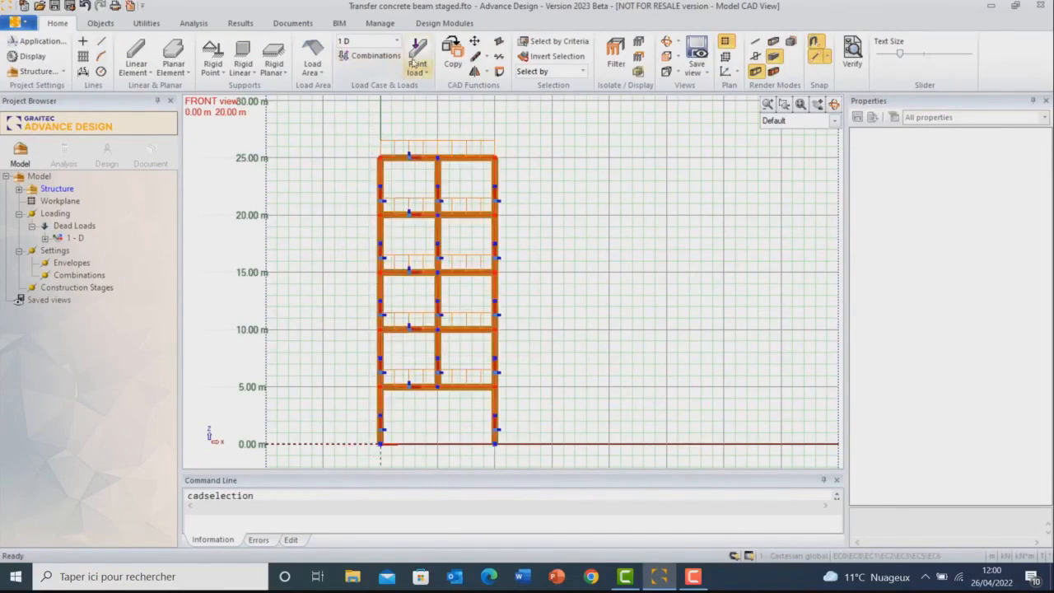
click(452, 54)
click(329, 164)
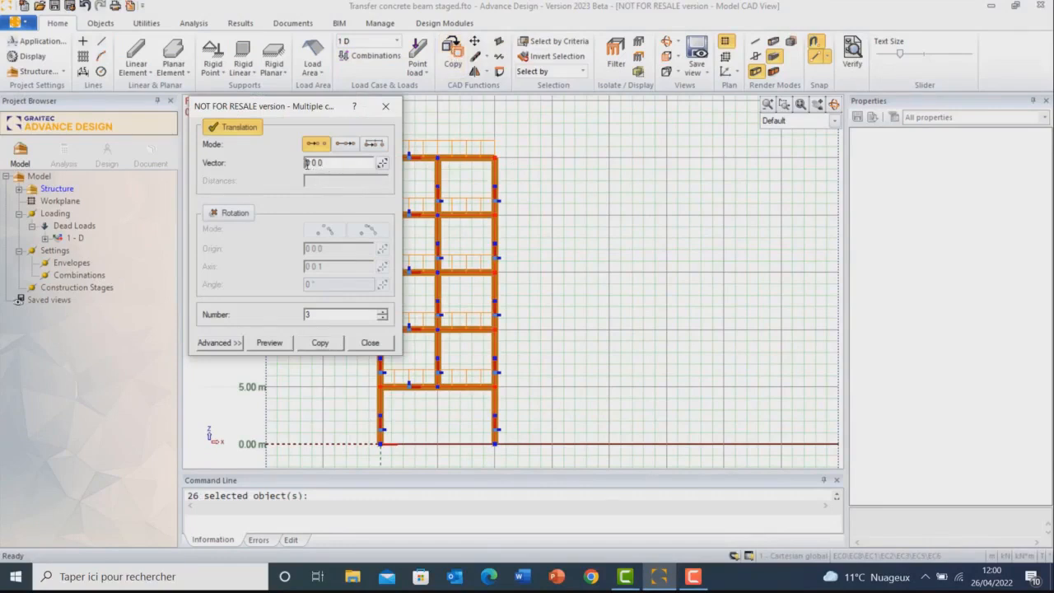
text(2)
text(1)
click(320, 344)
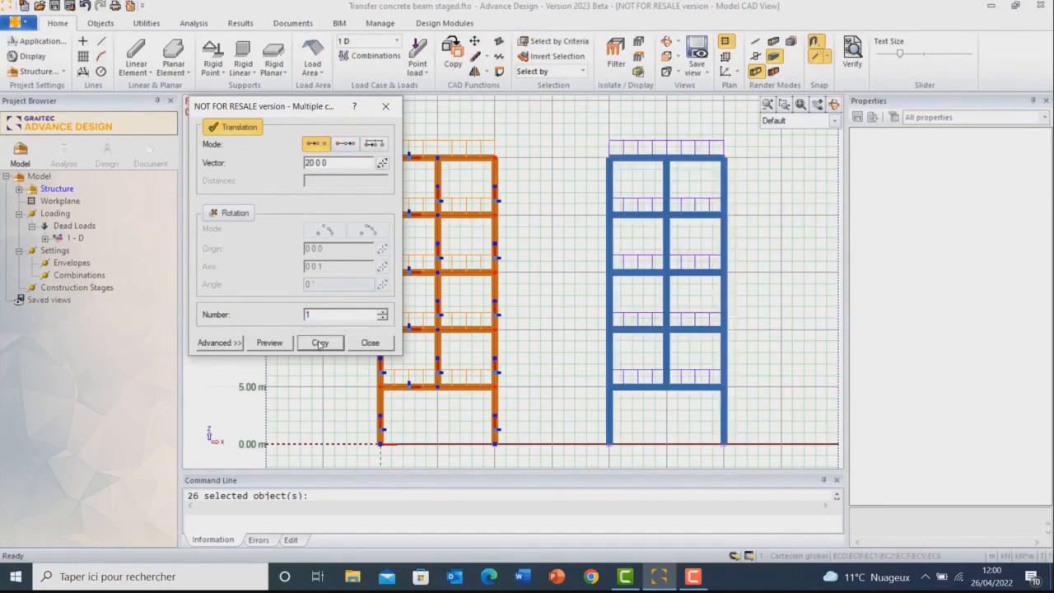
click(392, 107)
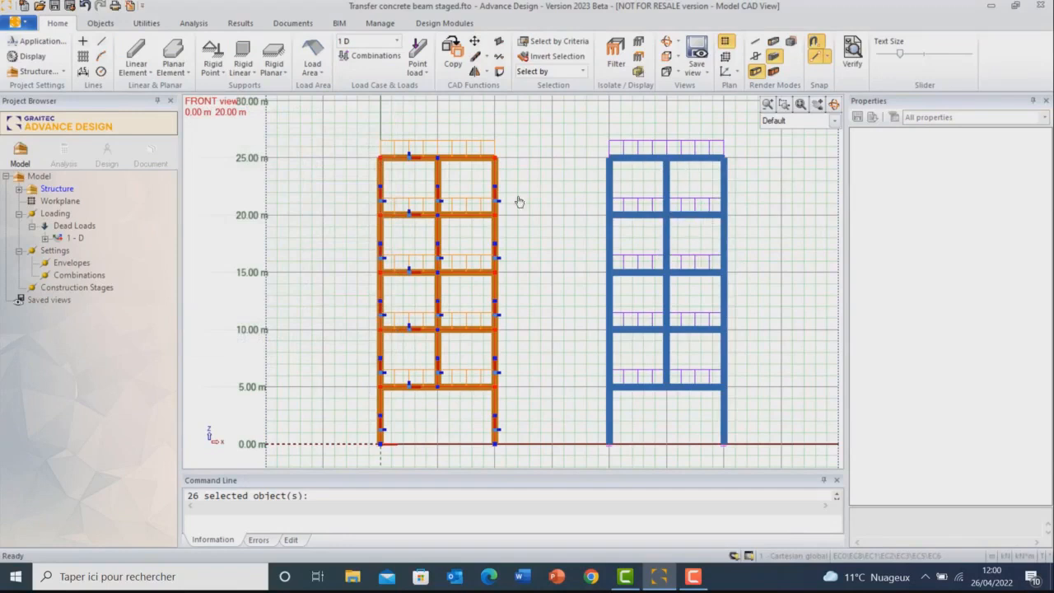
key(Escape)
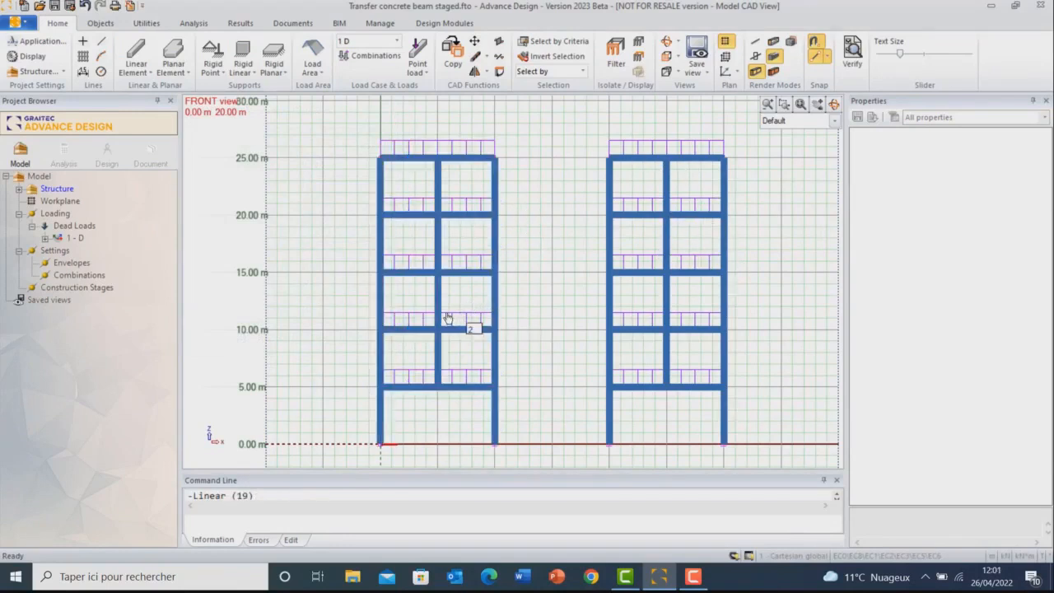
- Check the available object assignment methods in the Construction Stages properties
click(72, 288)
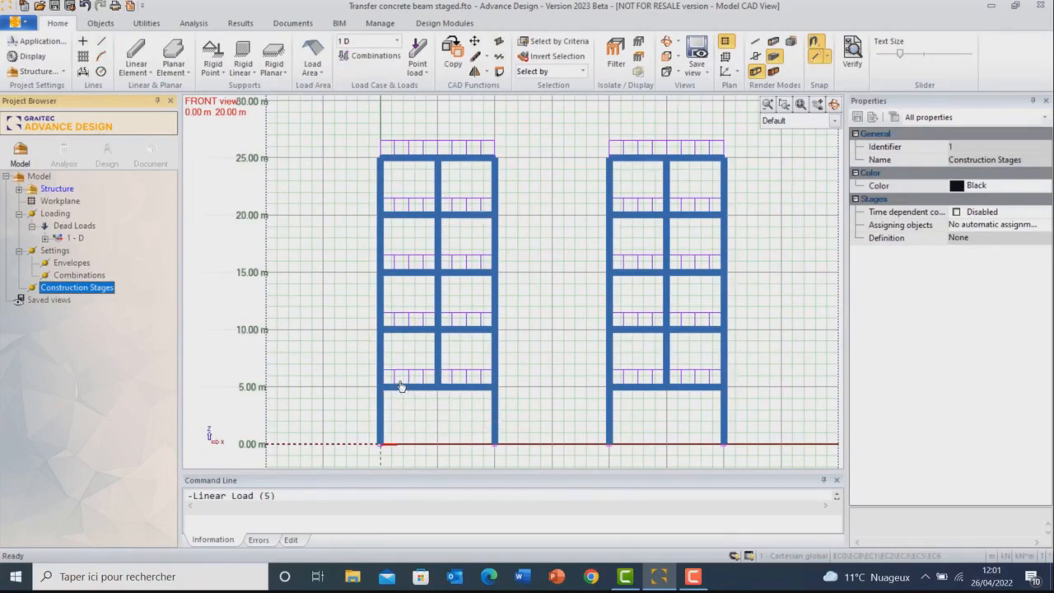
click(1041, 226)
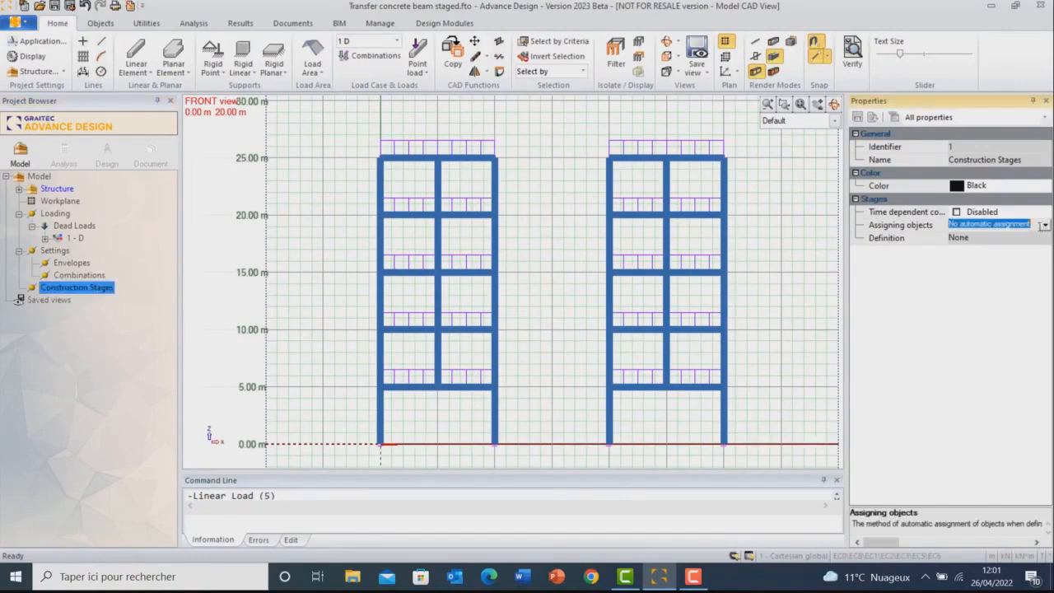
click(1045, 225)
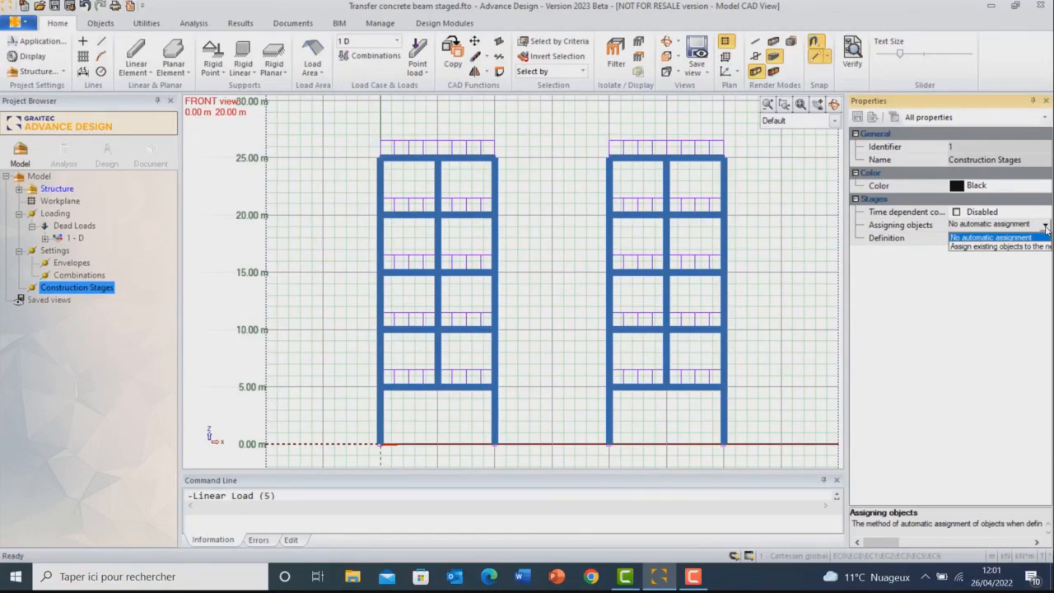
click(1045, 229)
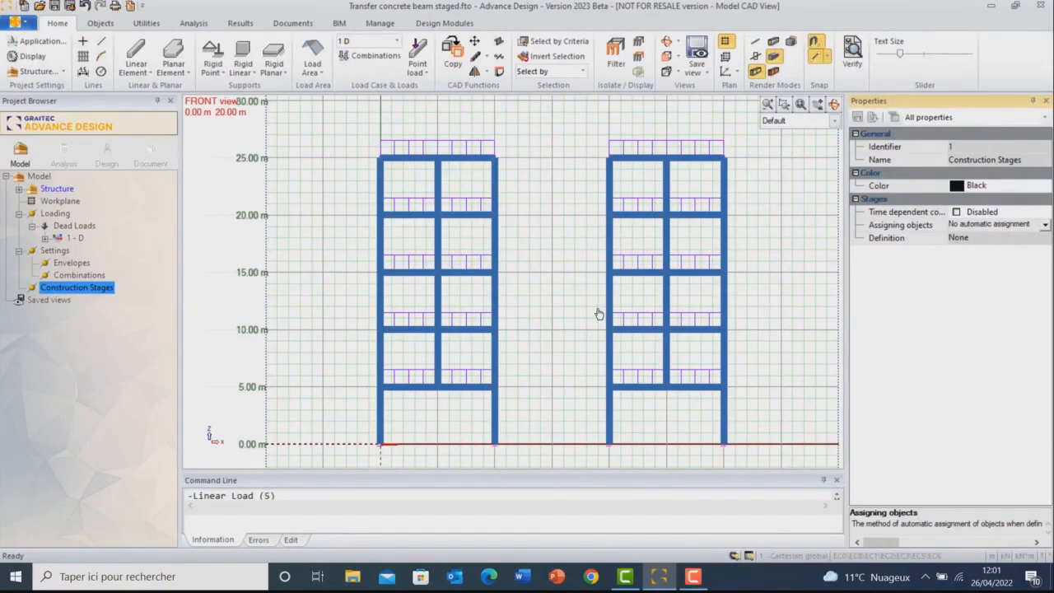
- Add five stages under Construction Stages in the project tree
right_click(71, 290)
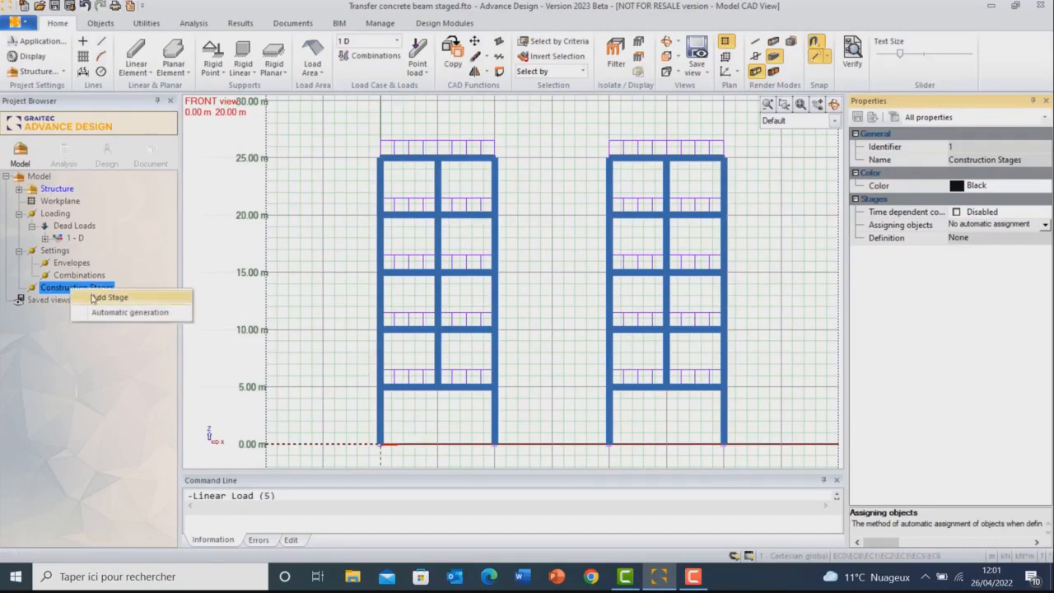
click(97, 295)
right_click(71, 290)
click(80, 296)
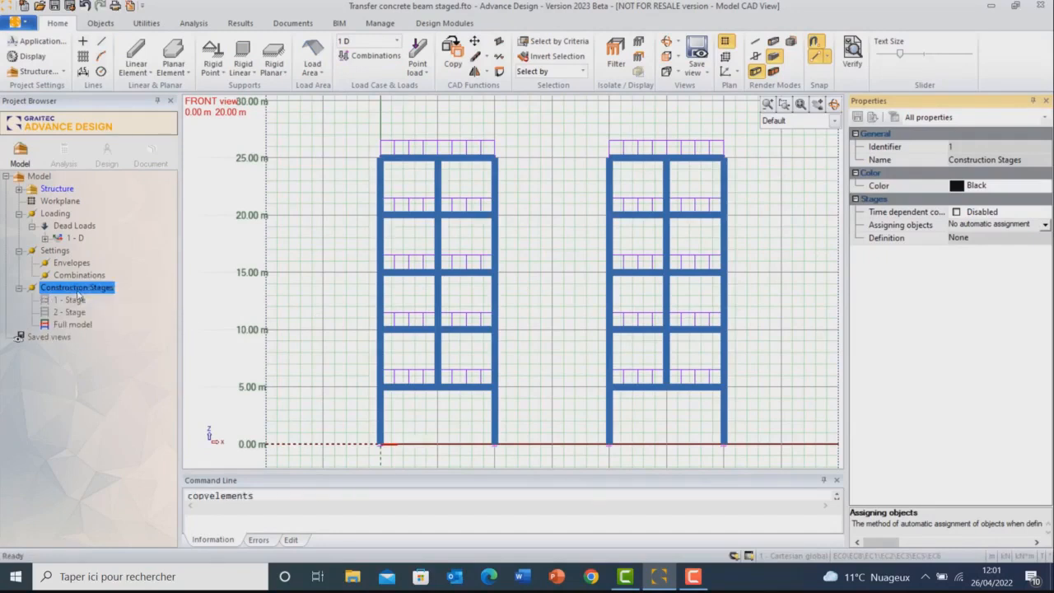
right_click(80, 293)
click(93, 300)
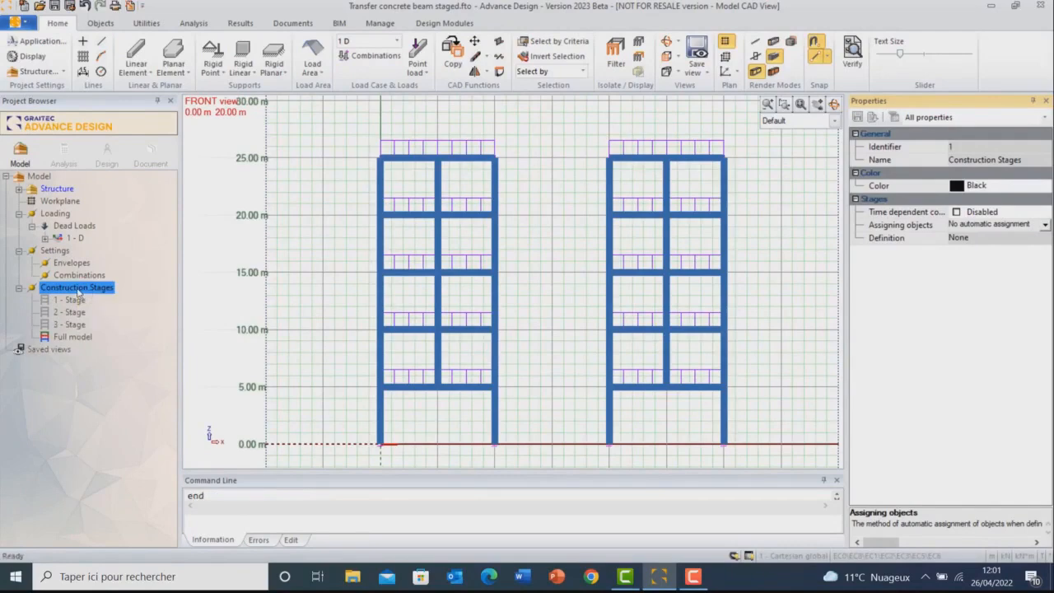
right_click(79, 292)
click(94, 296)
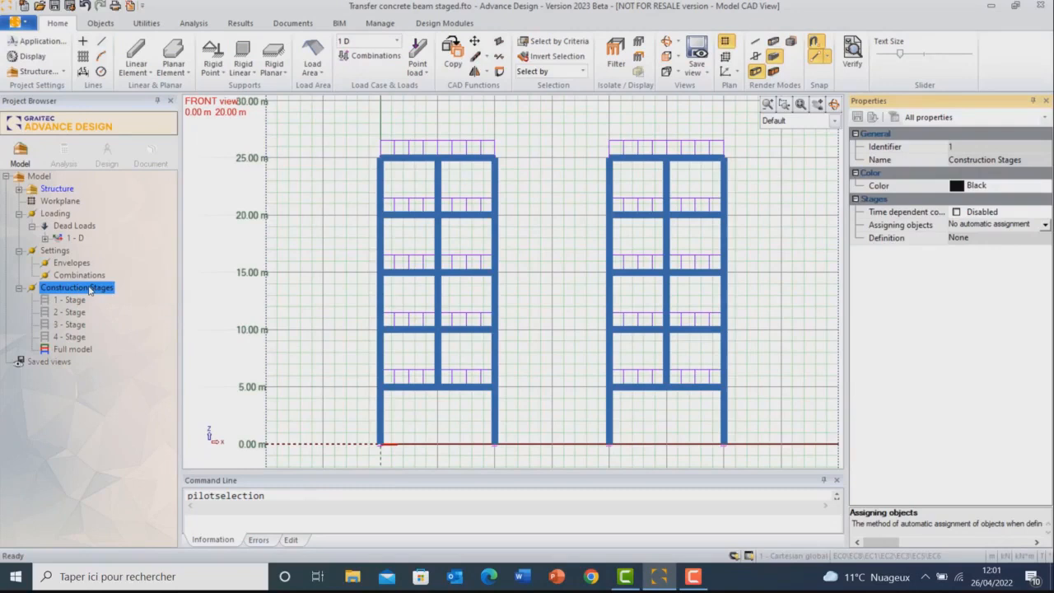
right_click(91, 288)
click(104, 294)
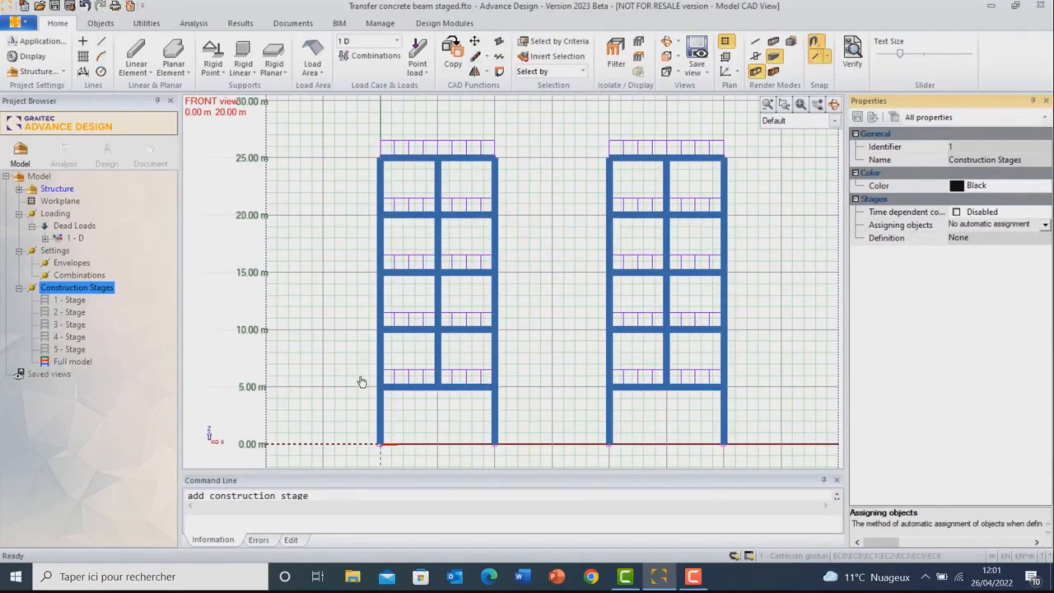
- Assign the left frame's ground-storey columns, transfer beam and supports to 1 - Stage and all following construction stages
drag(360, 377, 515, 453)
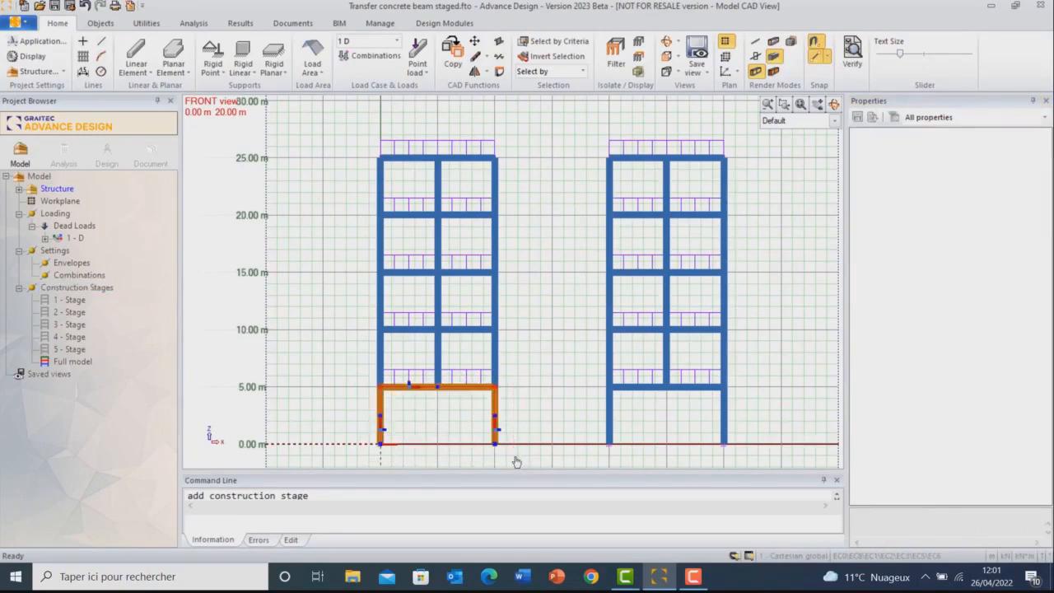
right_click(454, 394)
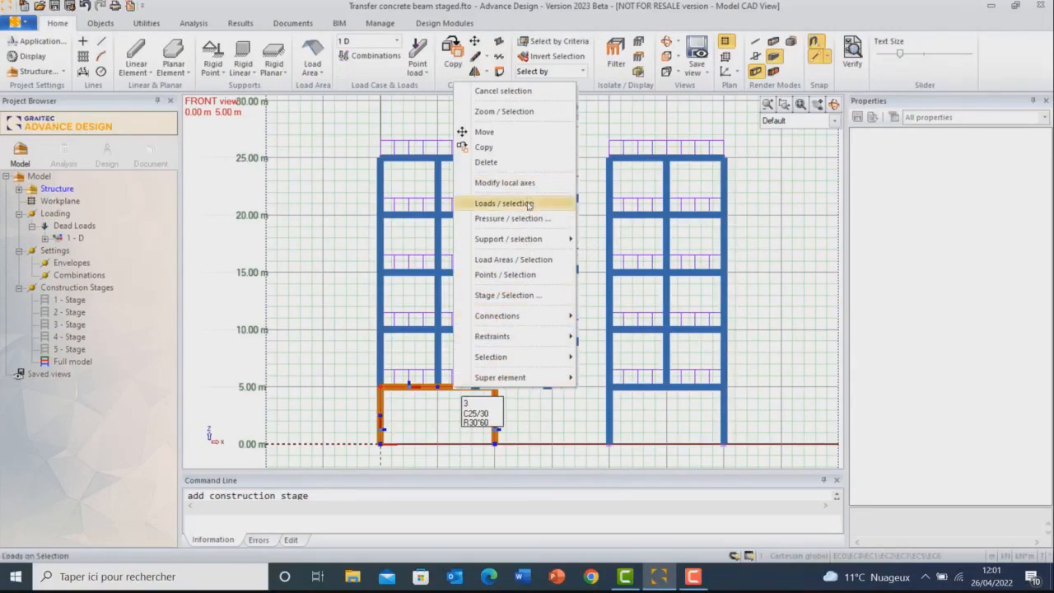
click(524, 295)
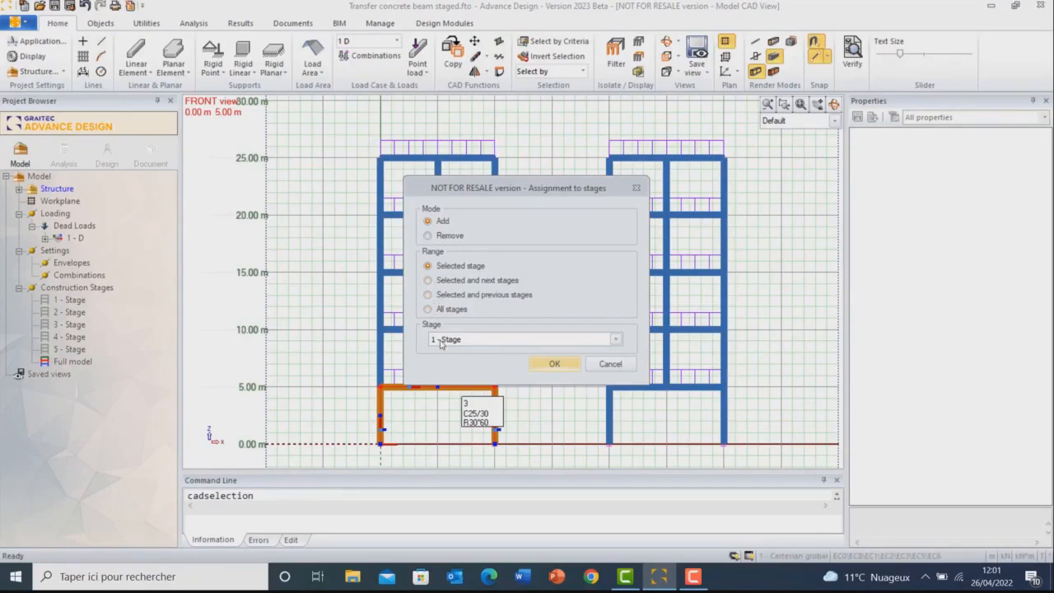
click(440, 283)
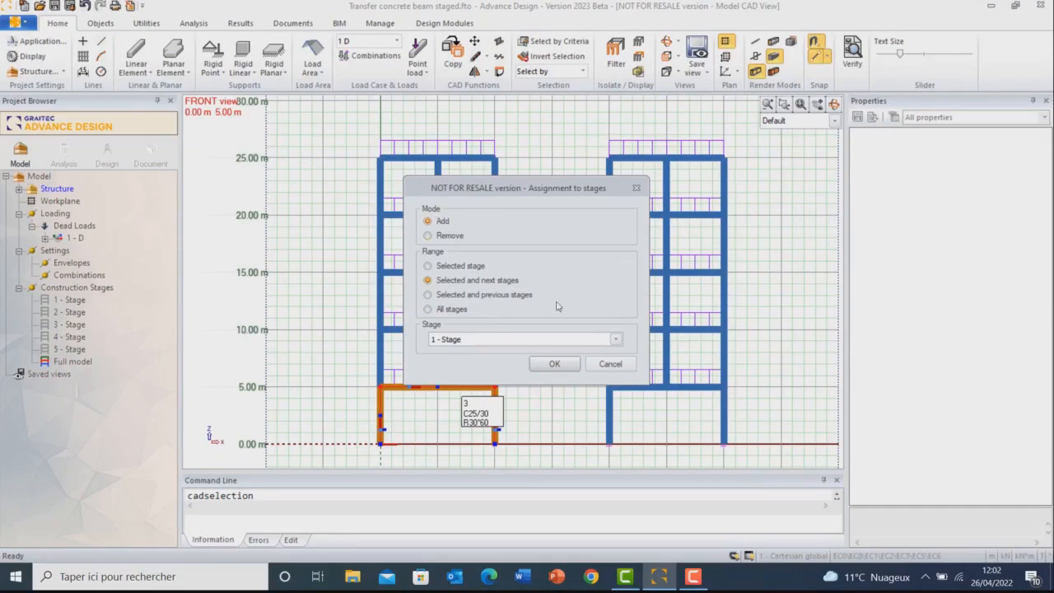
click(556, 365)
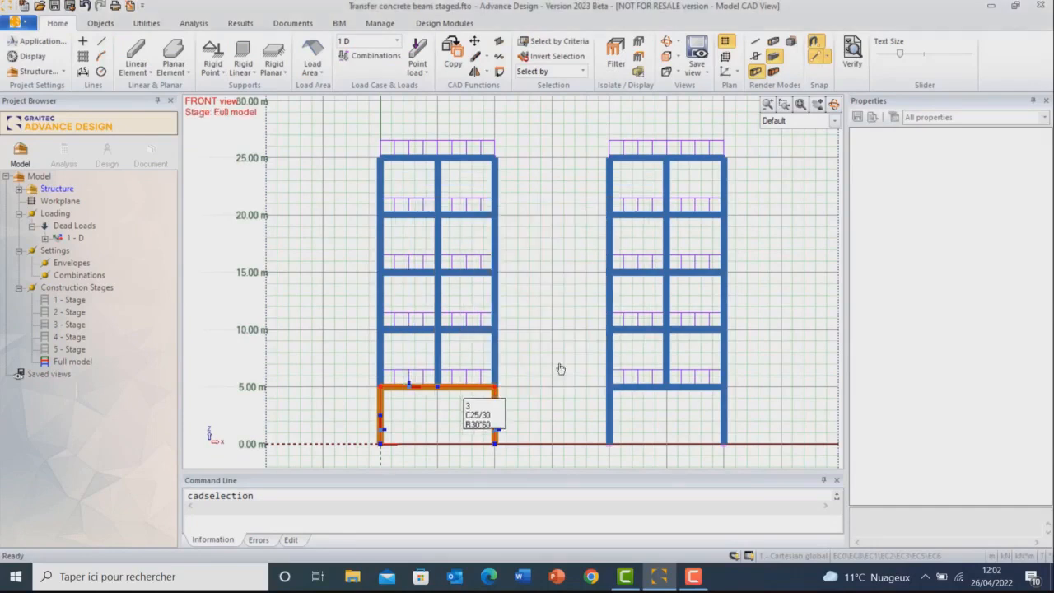
key(Escape)
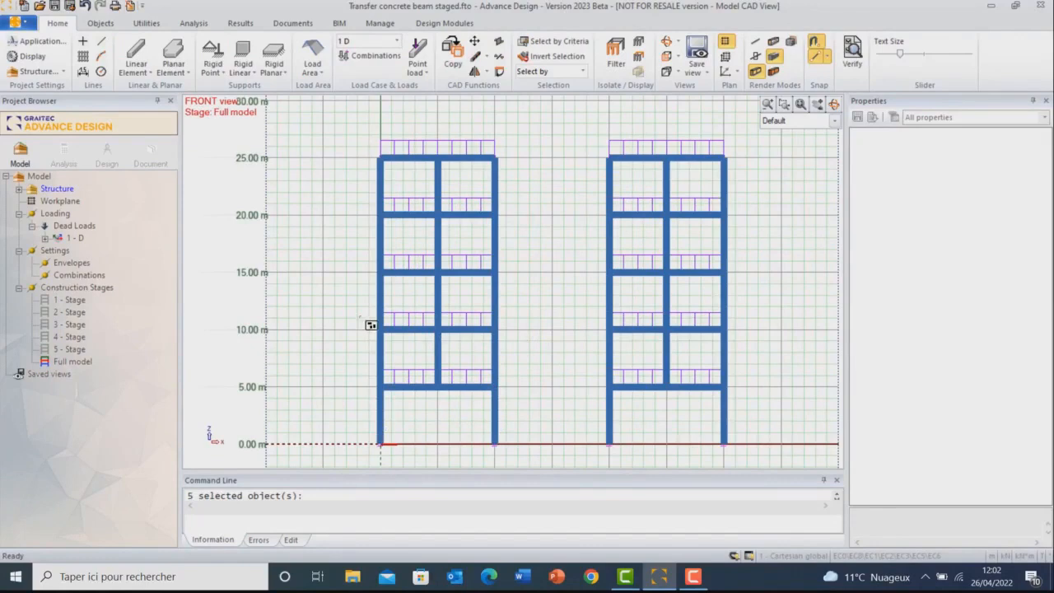
- Assign the left frame's second-storey columns and beam, between 5 m and 10 m, to 2 - Stage and the next stages
drag(370, 324, 353, 364)
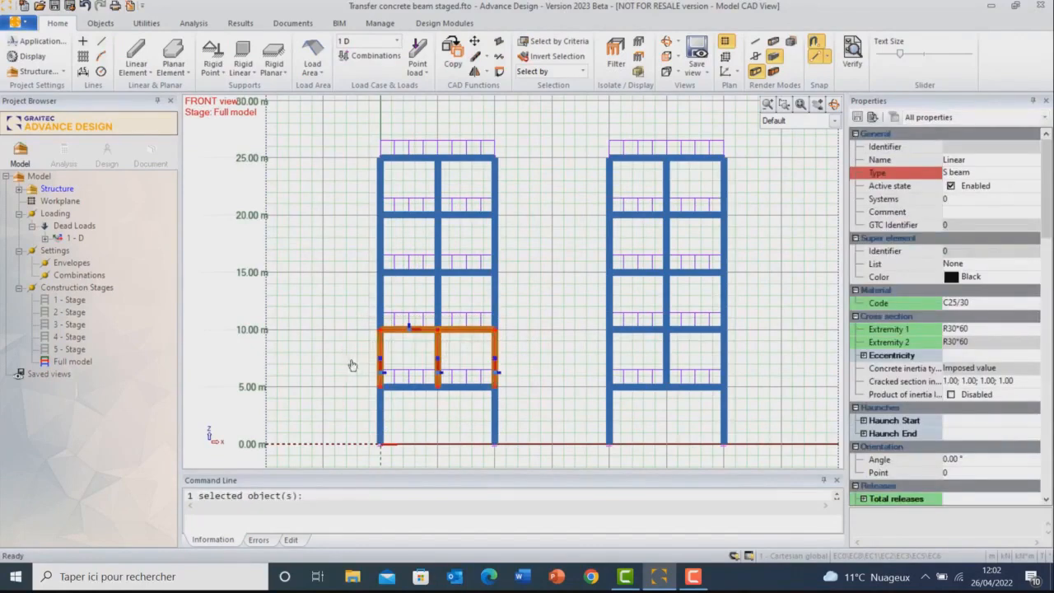
right_click(439, 349)
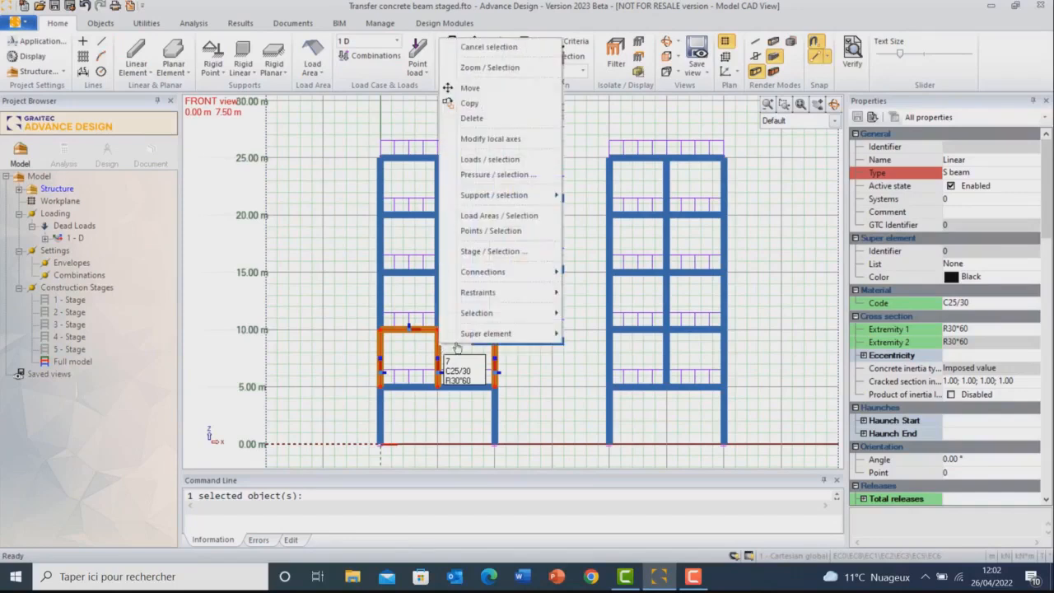
click(513, 252)
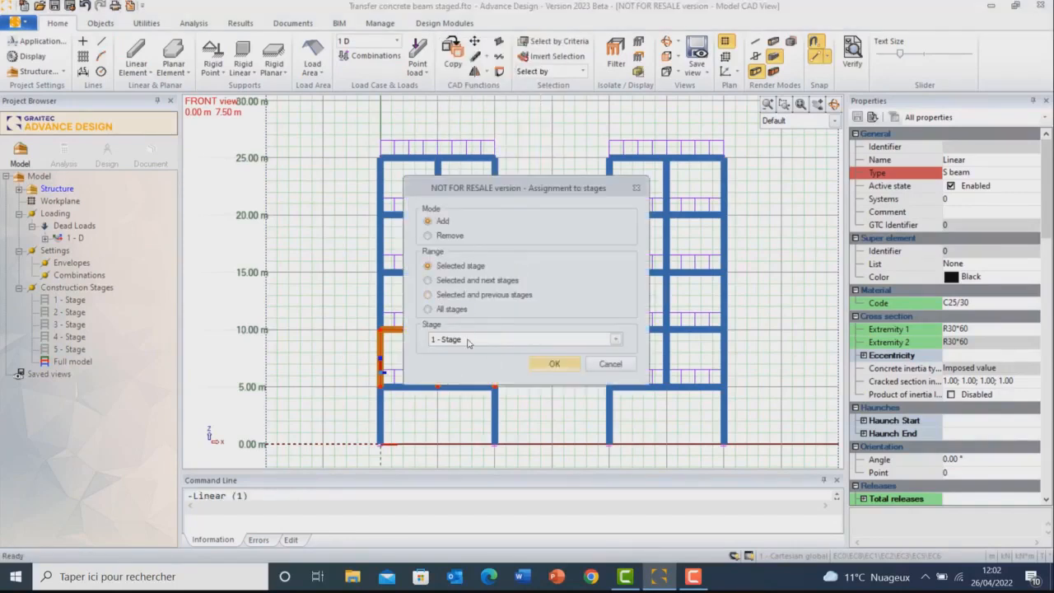
click(467, 343)
click(466, 362)
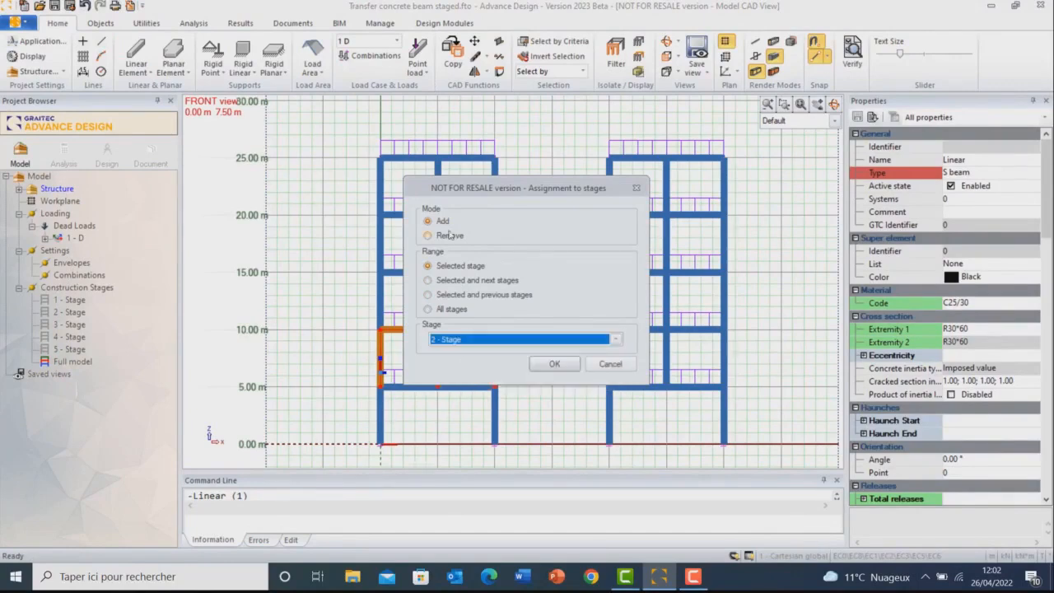
click(451, 280)
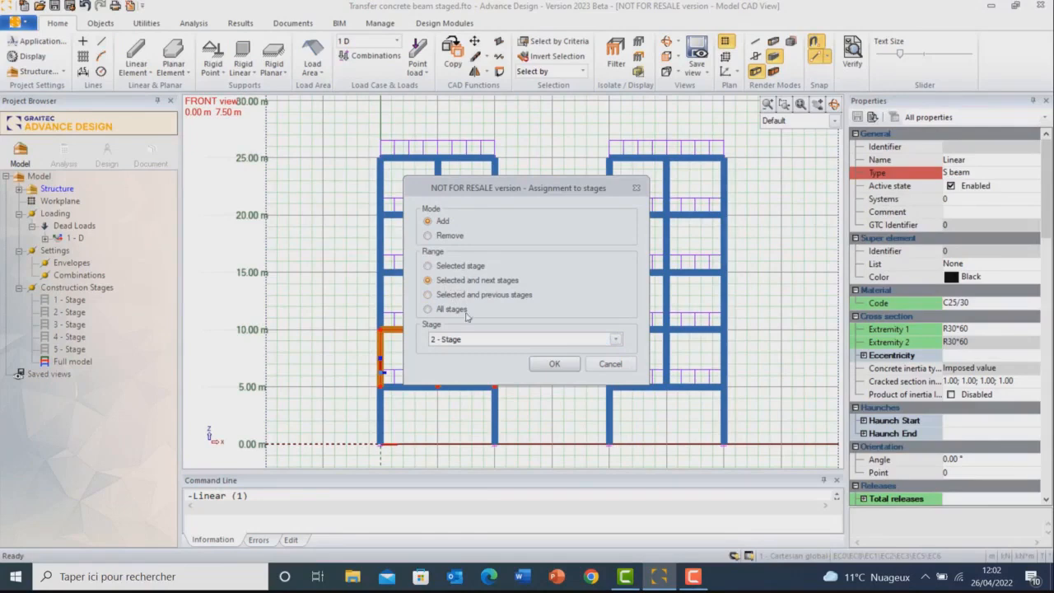
click(568, 363)
click(500, 308)
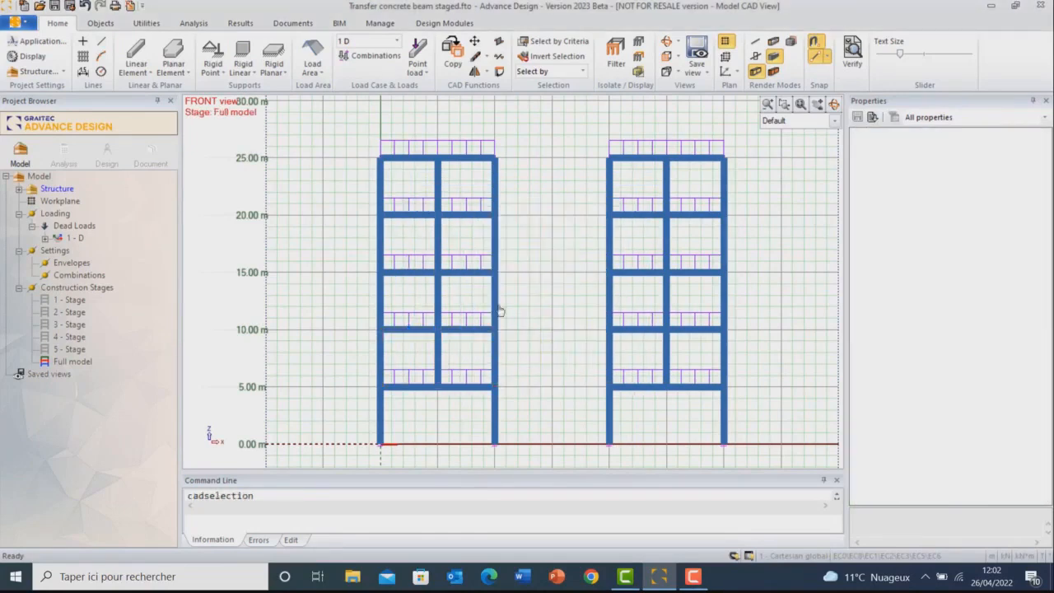
- Assign the left frame's third-storey columns and beam, between 10 m and 15 m, to 3 - Stage and the next stages
drag(506, 294, 346, 297)
right_click(441, 295)
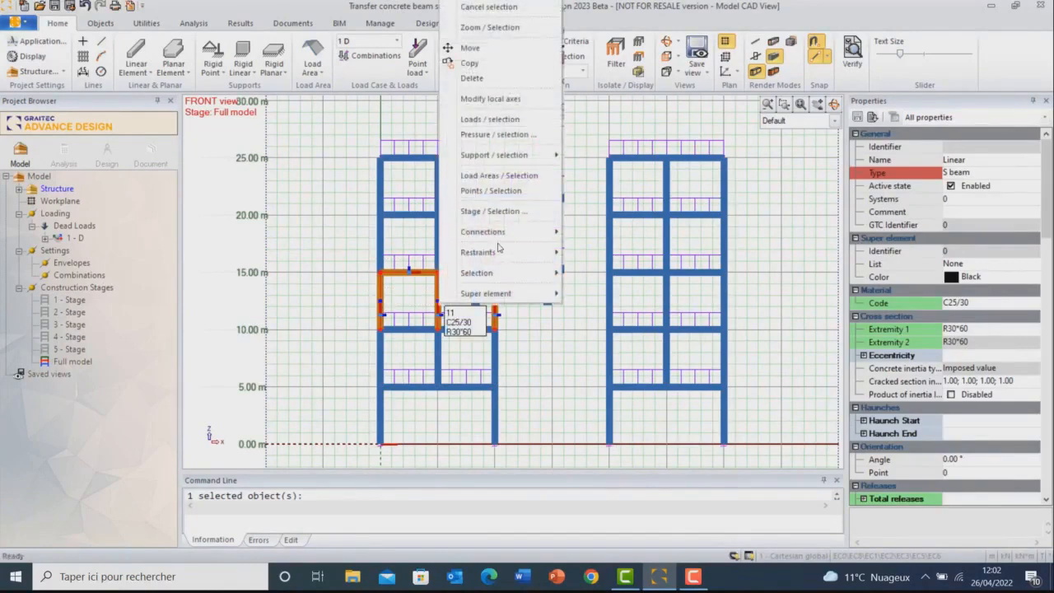
click(492, 216)
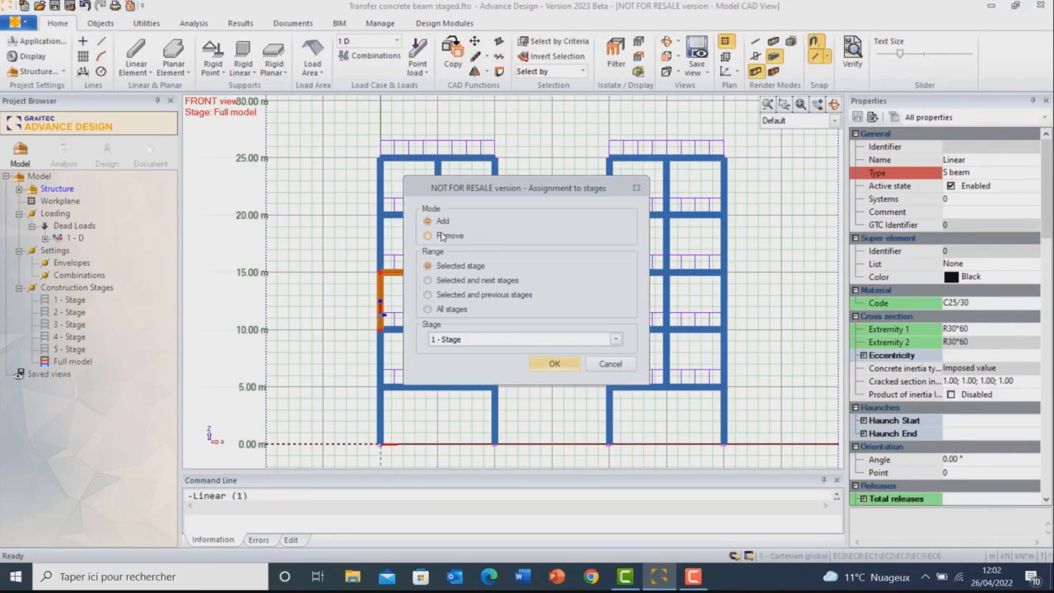
click(465, 280)
click(459, 339)
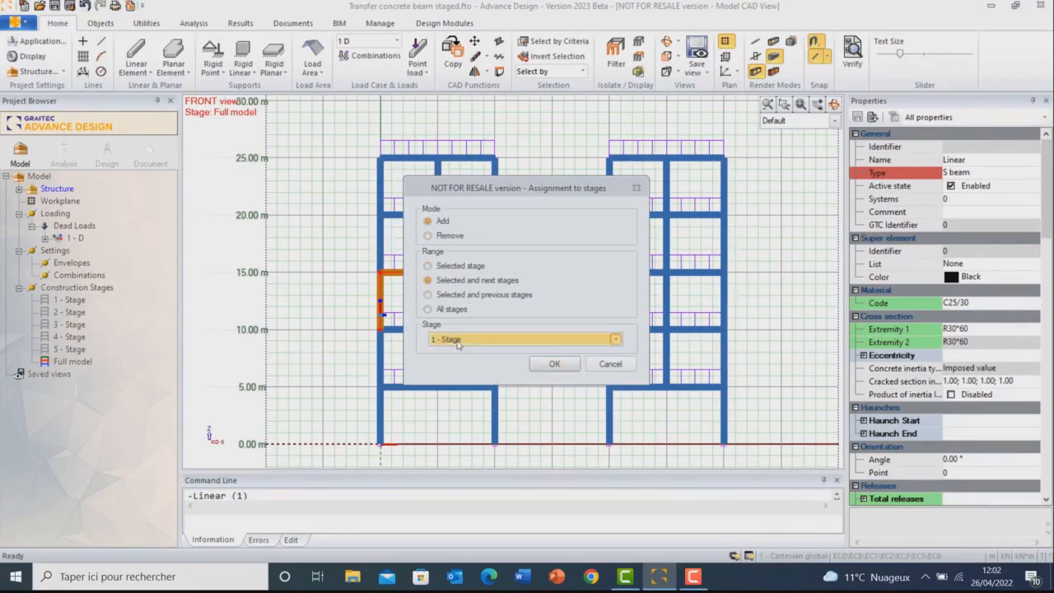
click(458, 366)
click(554, 364)
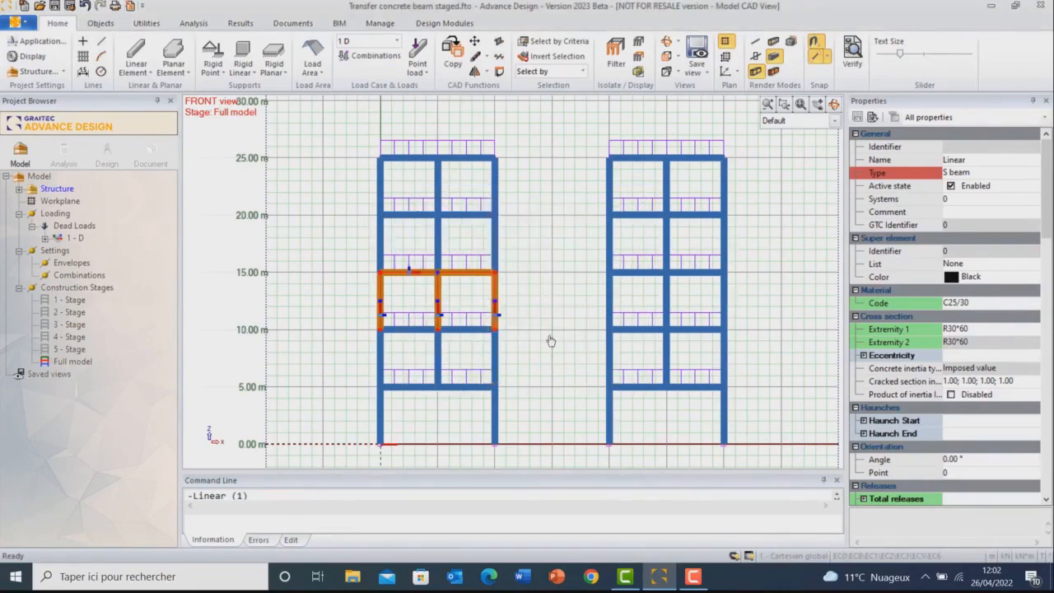
- Assign the left frame's fourth-storey columns and beam, between 15 m and 20 m, to 4 - Stage and the next stages
drag(463, 230, 338, 237)
right_click(437, 229)
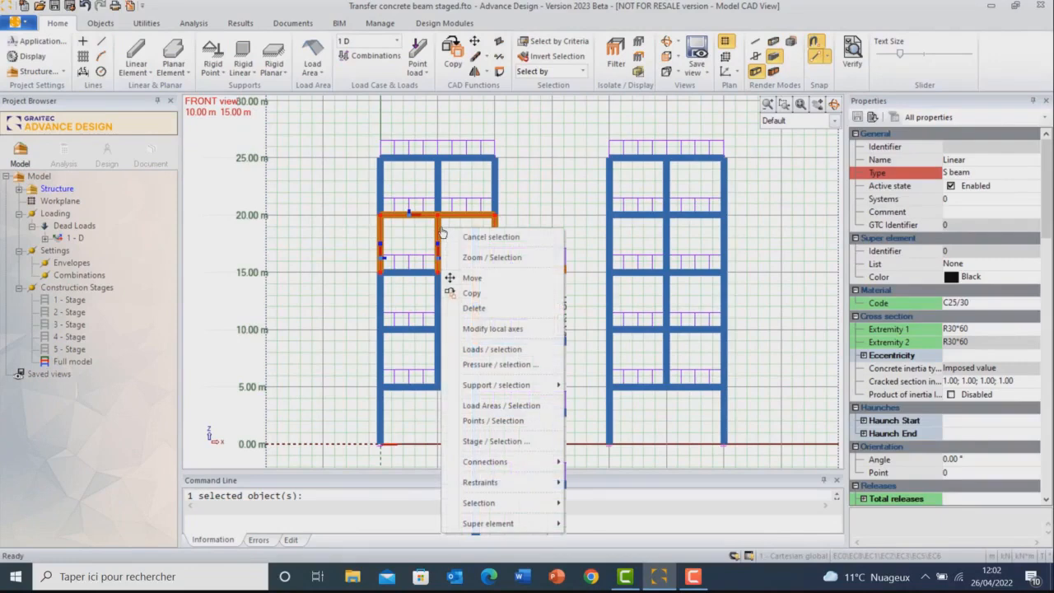
click(494, 442)
click(461, 338)
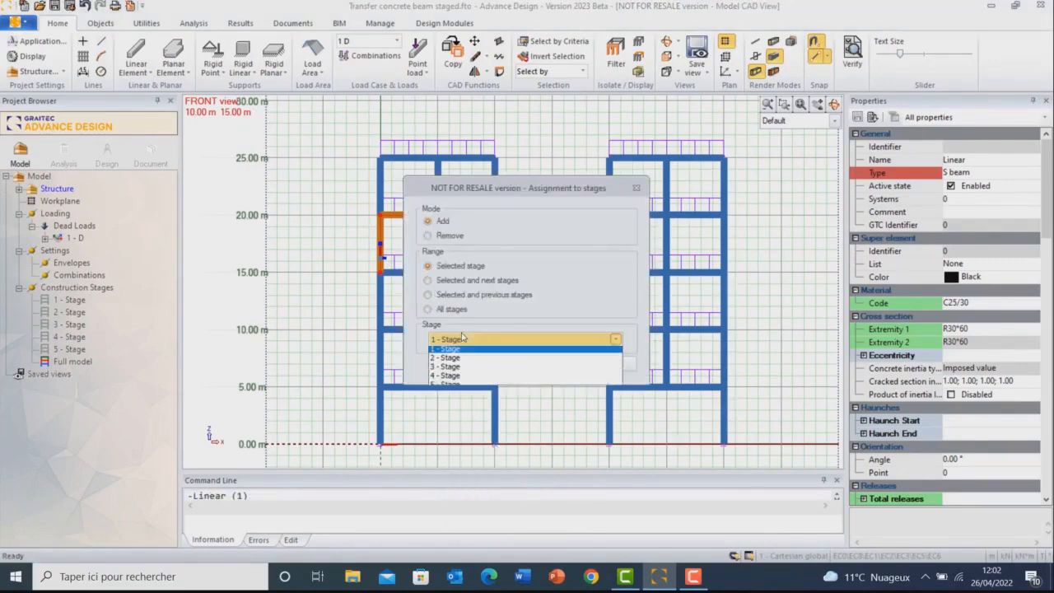
click(466, 384)
click(473, 281)
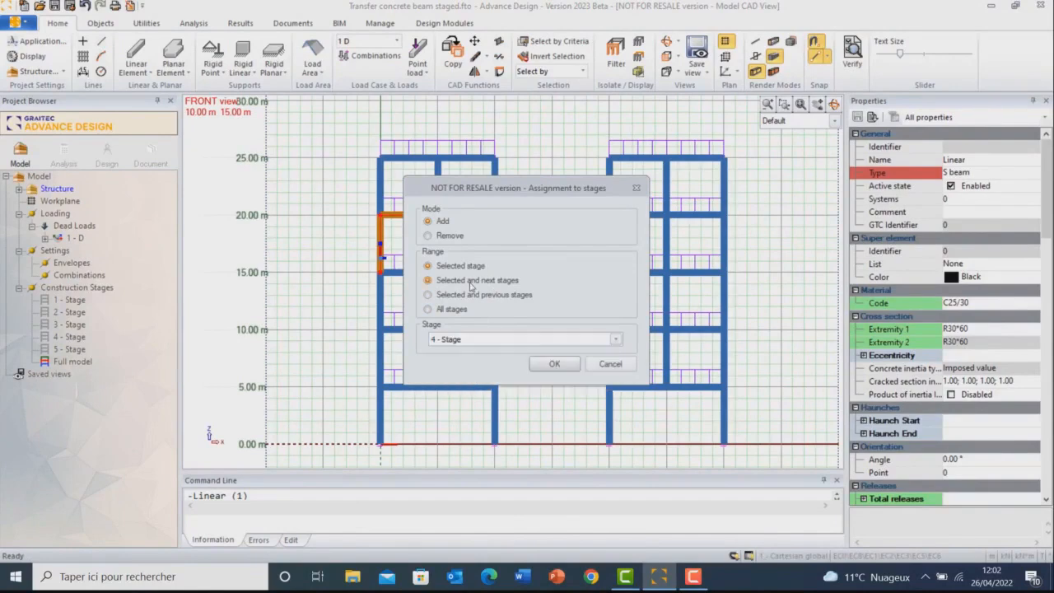
click(554, 365)
key(Escape)
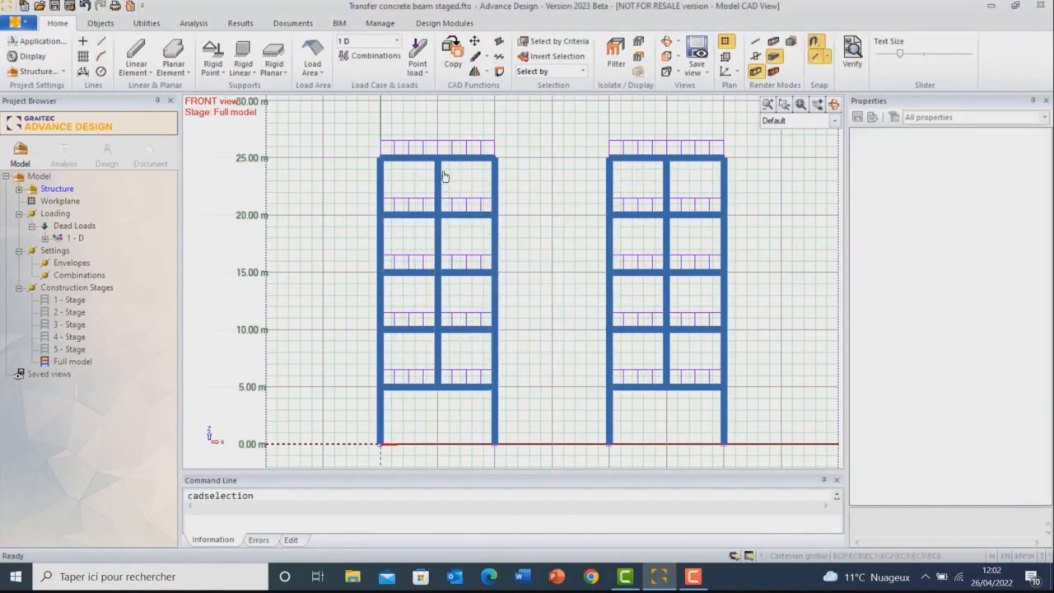
- Assign the left frame's top-storey columns and beam, between 20 m and 25 m, to 5 - Stage only
drag(358, 150, 321, 194)
right_click(440, 177)
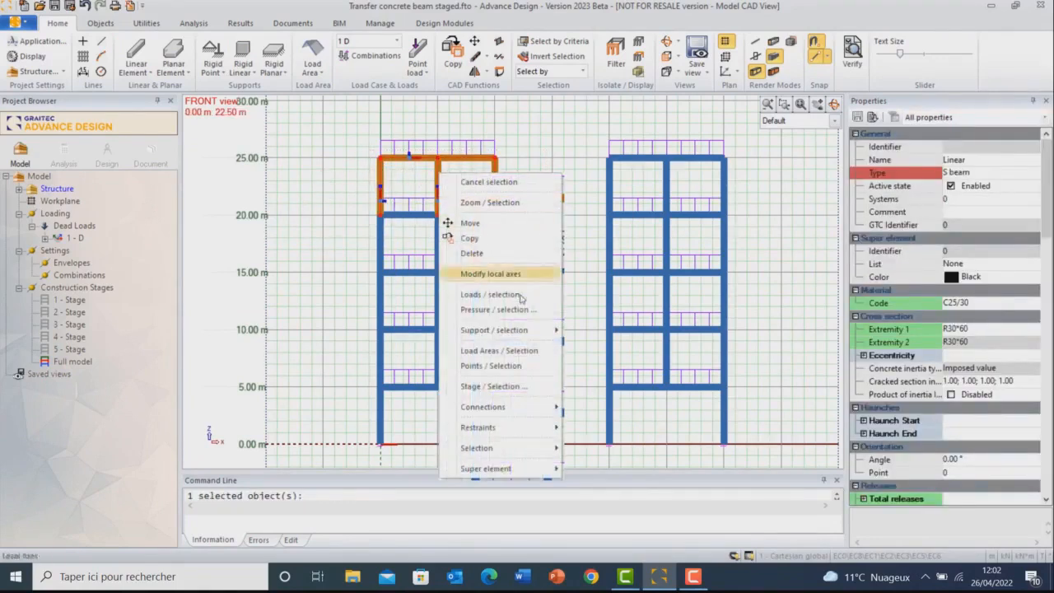
click(498, 387)
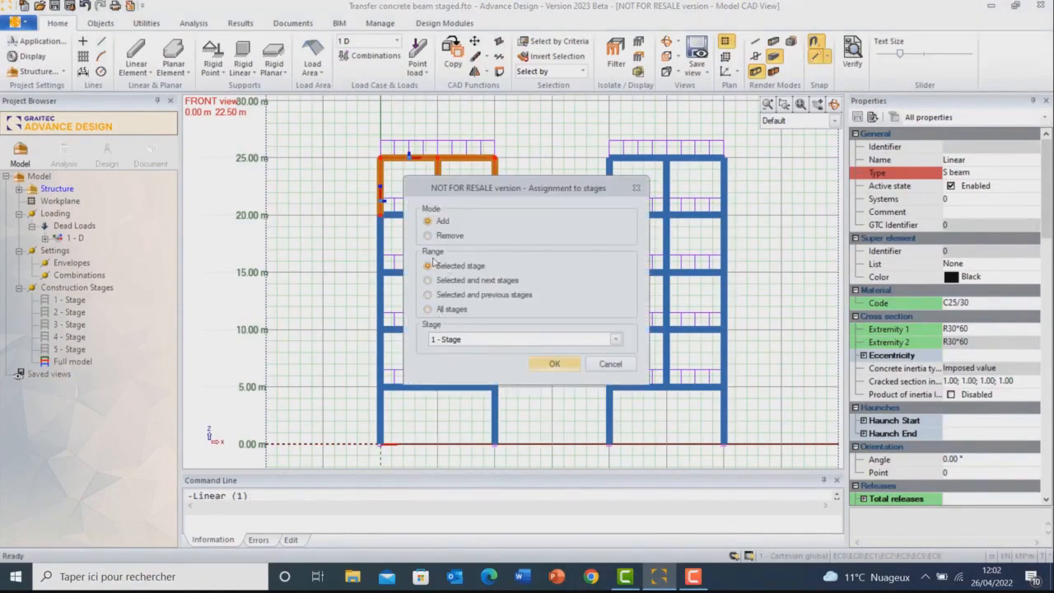
click(453, 339)
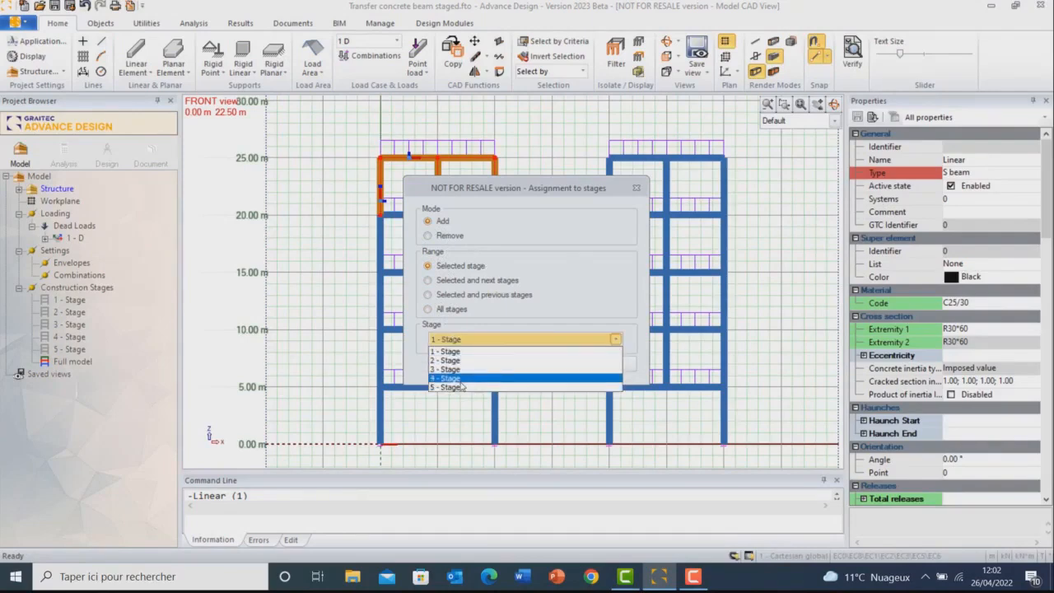
click(484, 388)
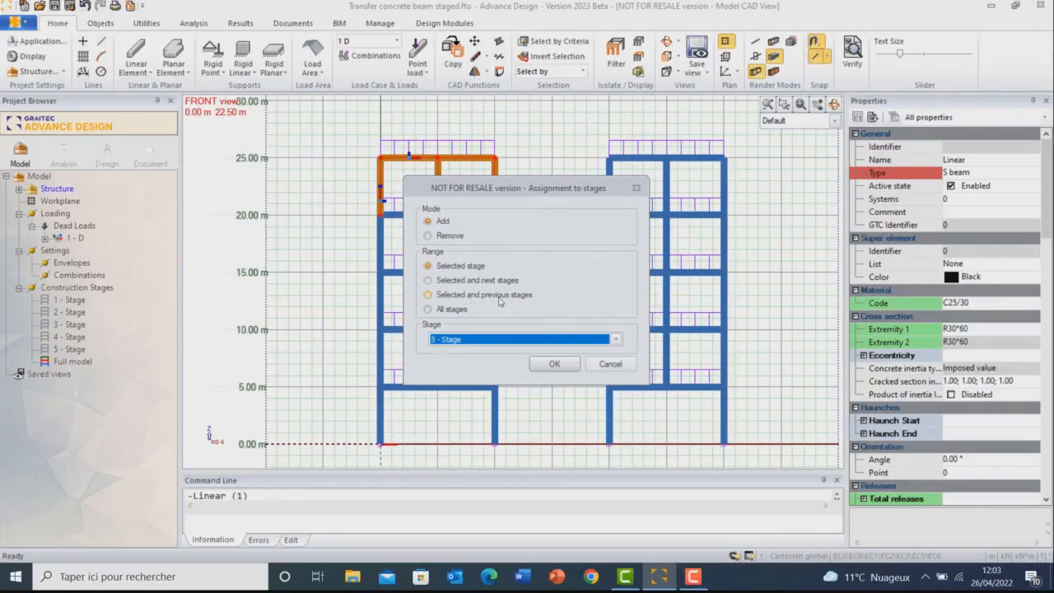
click(554, 364)
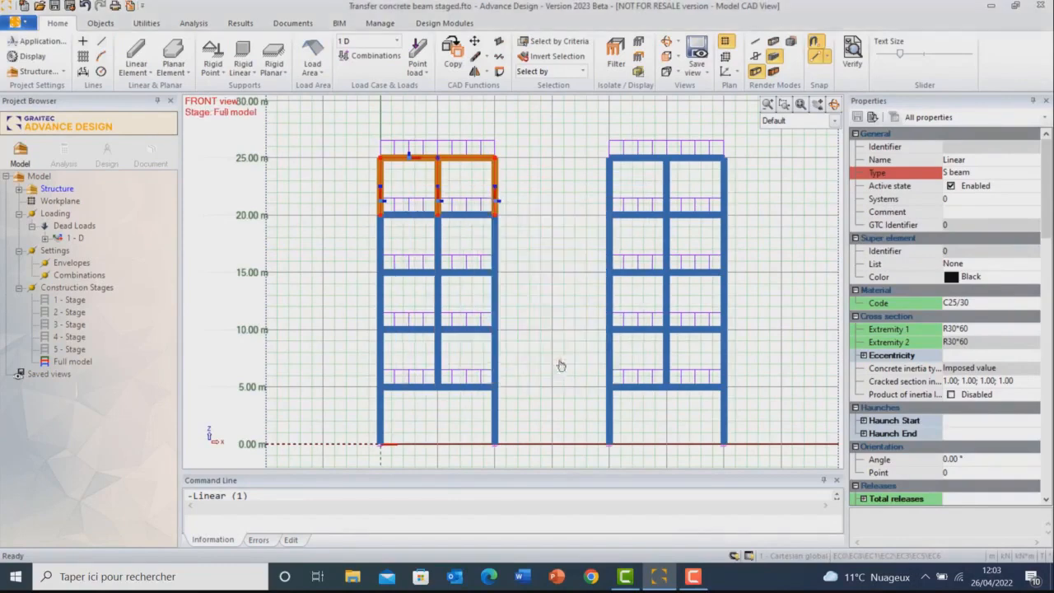
click(531, 228)
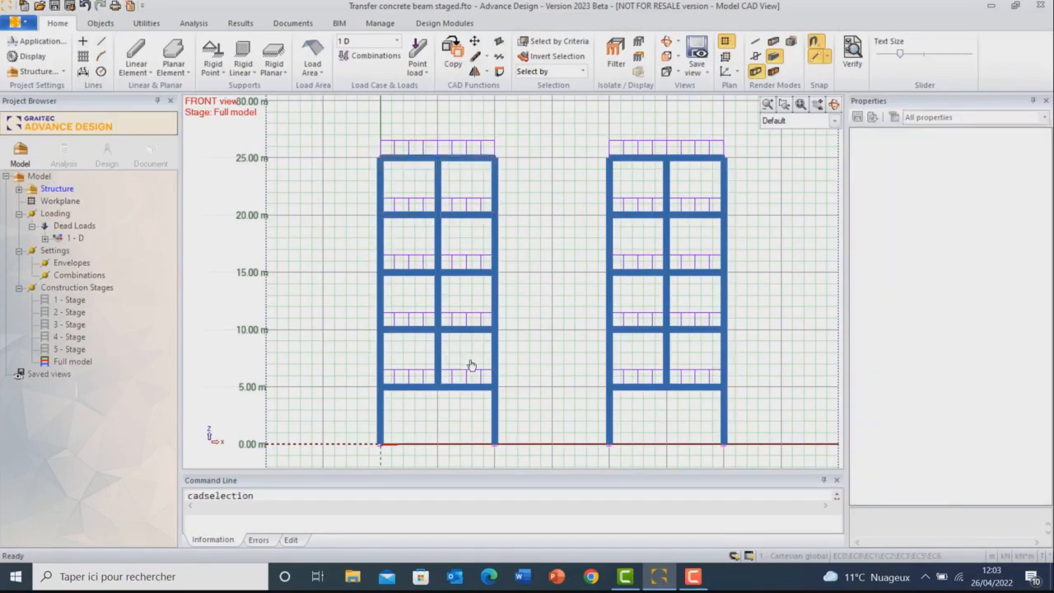
- Assign the linear load on the left frame's 5 m transfer beam to 1 - Stage only
click(461, 380)
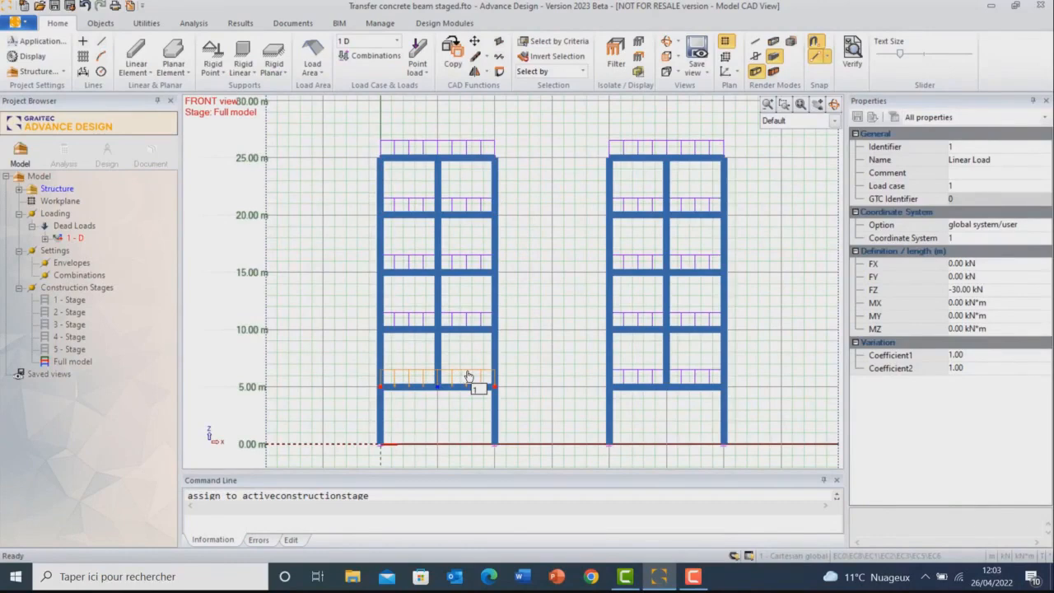
right_click(467, 376)
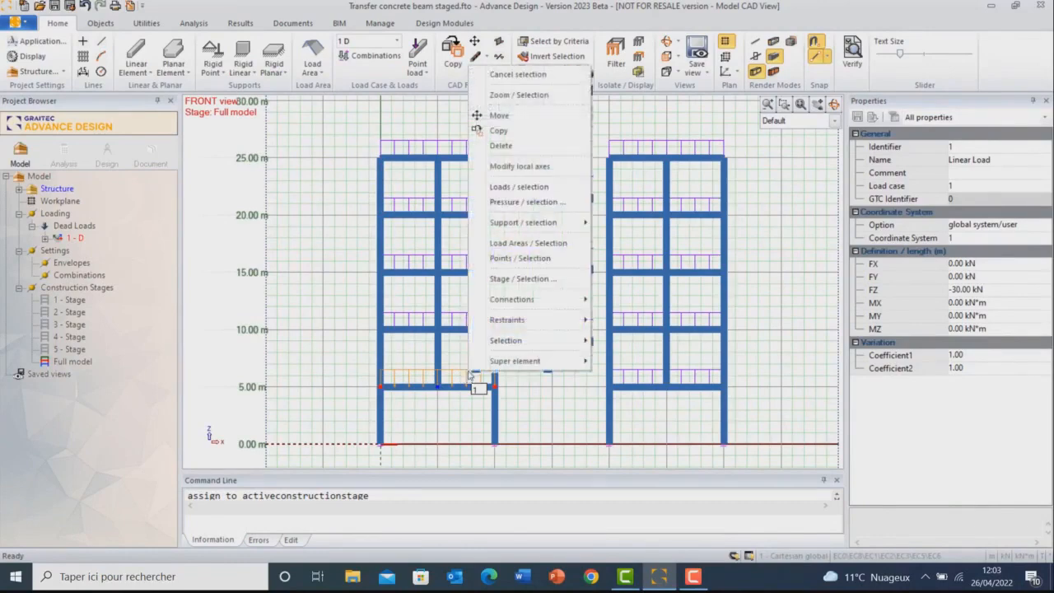
click(517, 279)
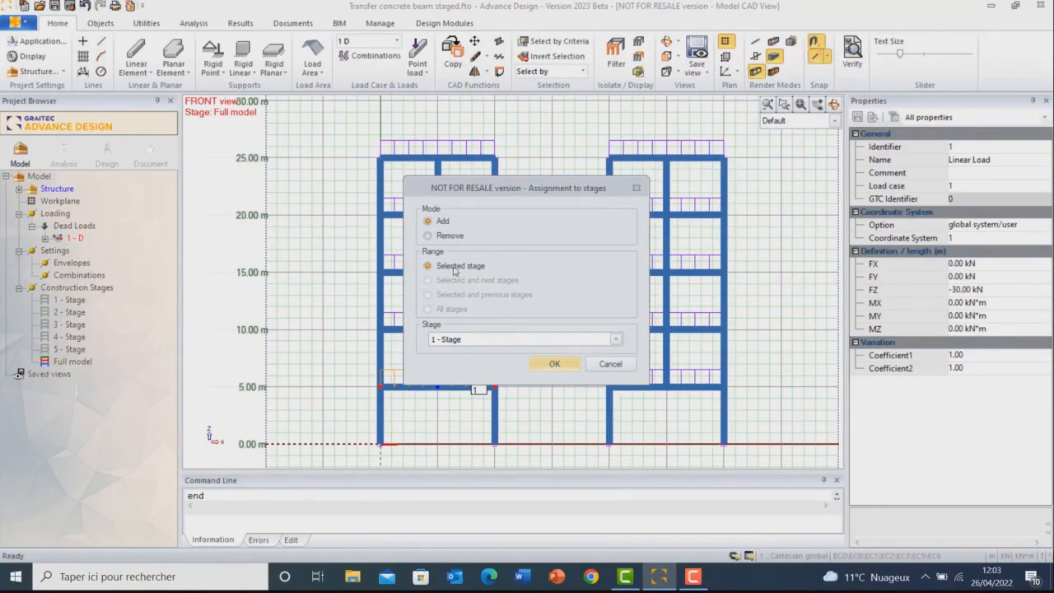
click(549, 363)
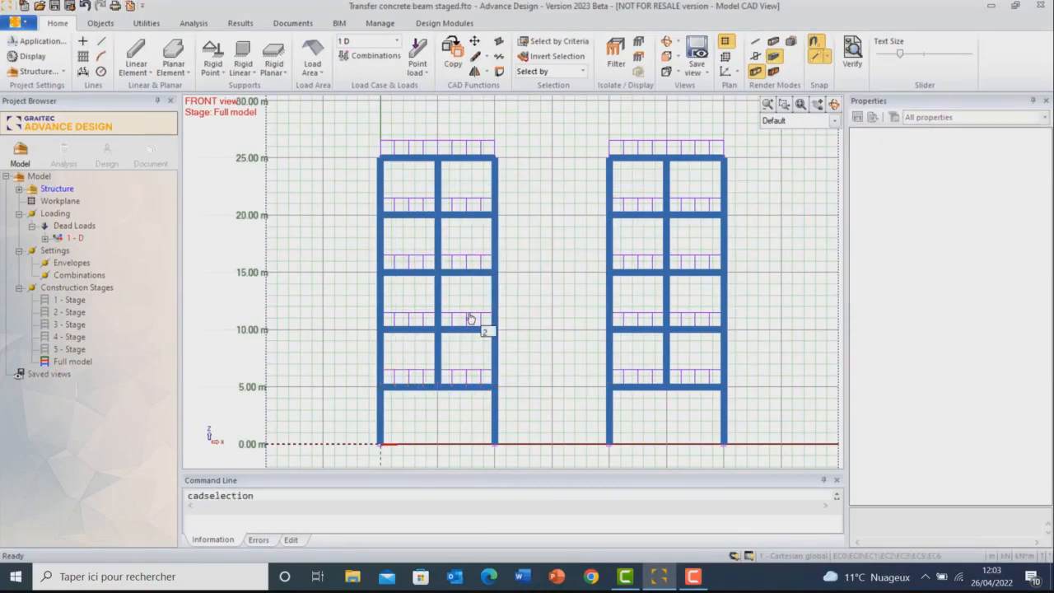
- Assign the linear load on the left frame's 10 m beam to 3 - Stage only
click(471, 319)
right_click(471, 318)
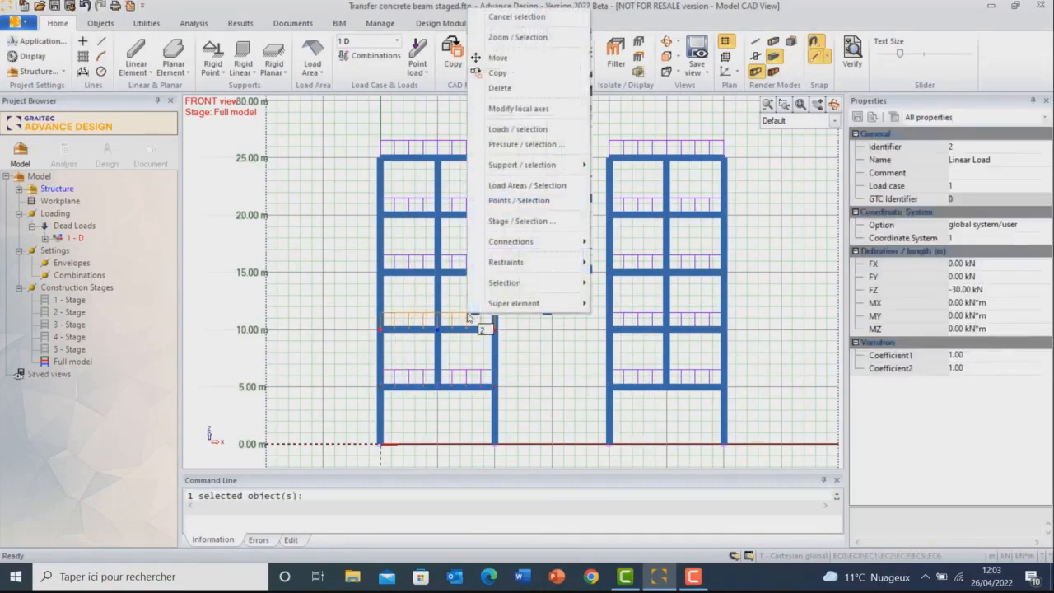
click(523, 220)
click(509, 339)
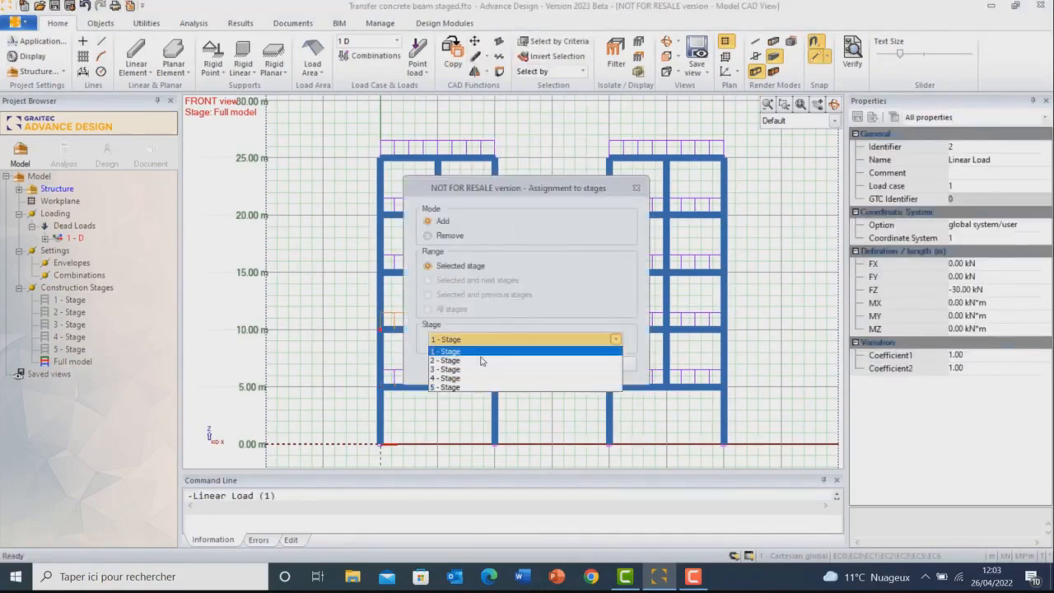
click(481, 369)
click(548, 363)
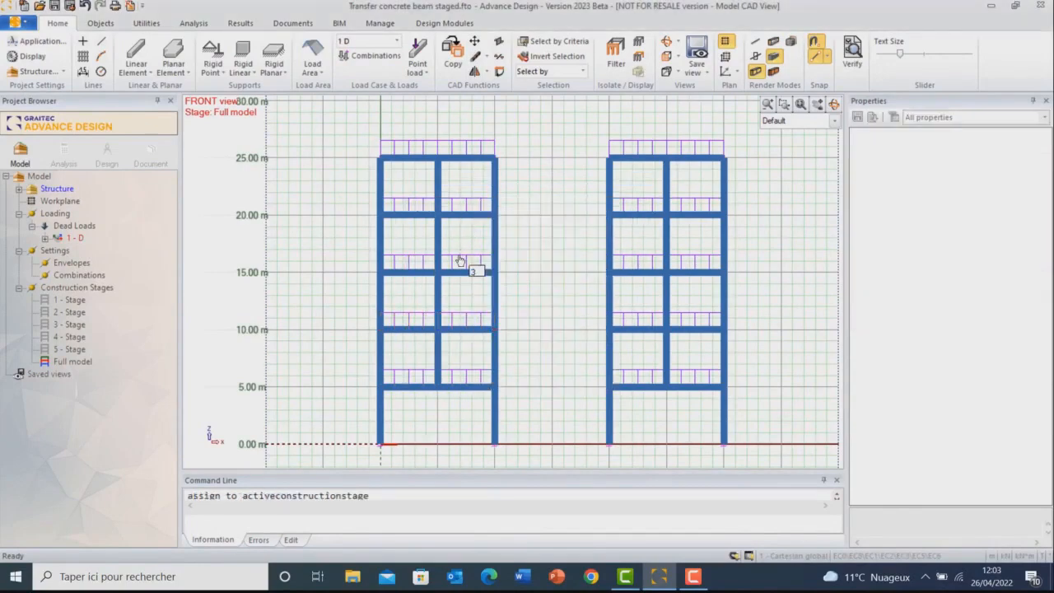
- Assign the linear load on the left frame's 15 m beam to 3 - Stage only
click(459, 261)
right_click(459, 260)
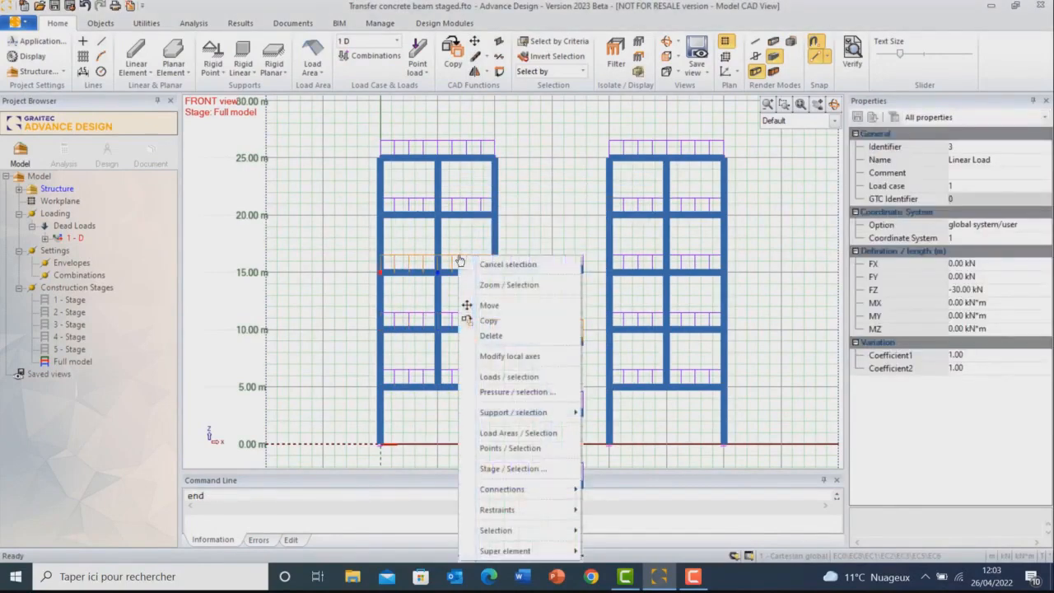
click(509, 468)
click(444, 340)
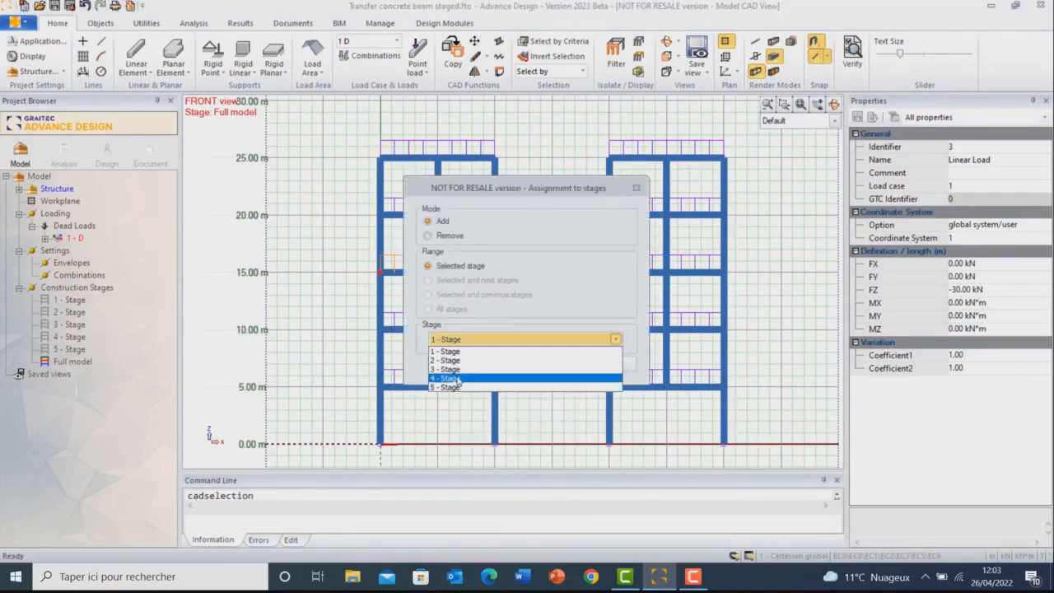
click(459, 379)
click(549, 362)
- Assign the linear load on the left frame's 20 m beam to 4 - Stage only
click(454, 205)
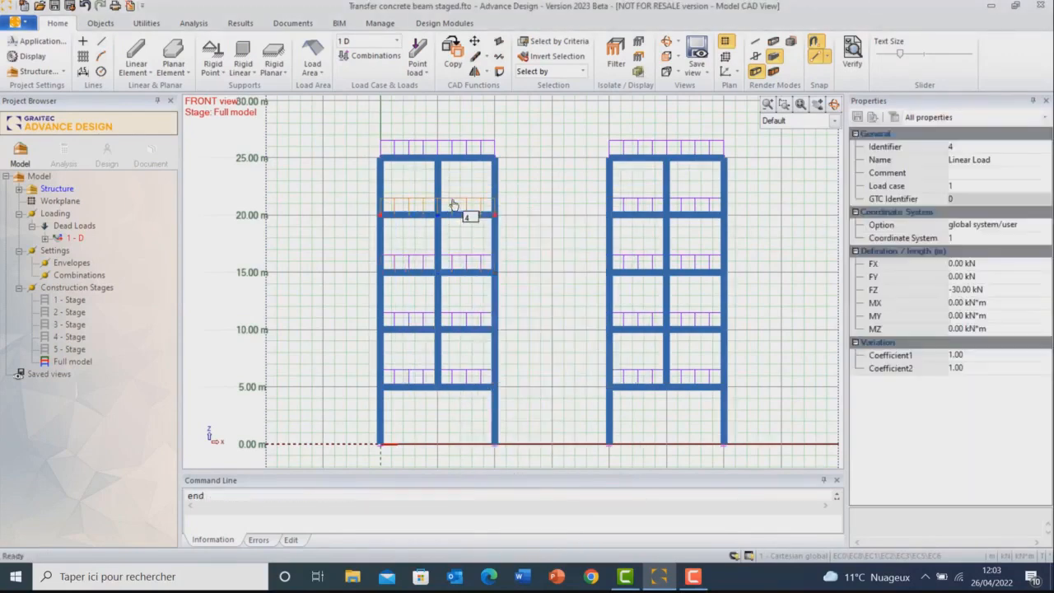
right_click(454, 204)
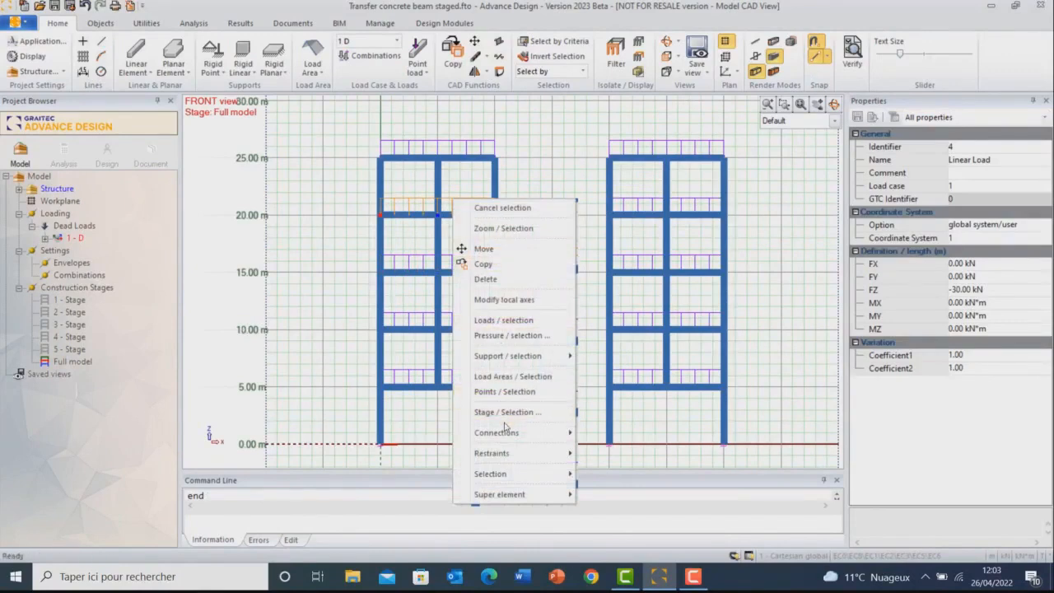
click(506, 412)
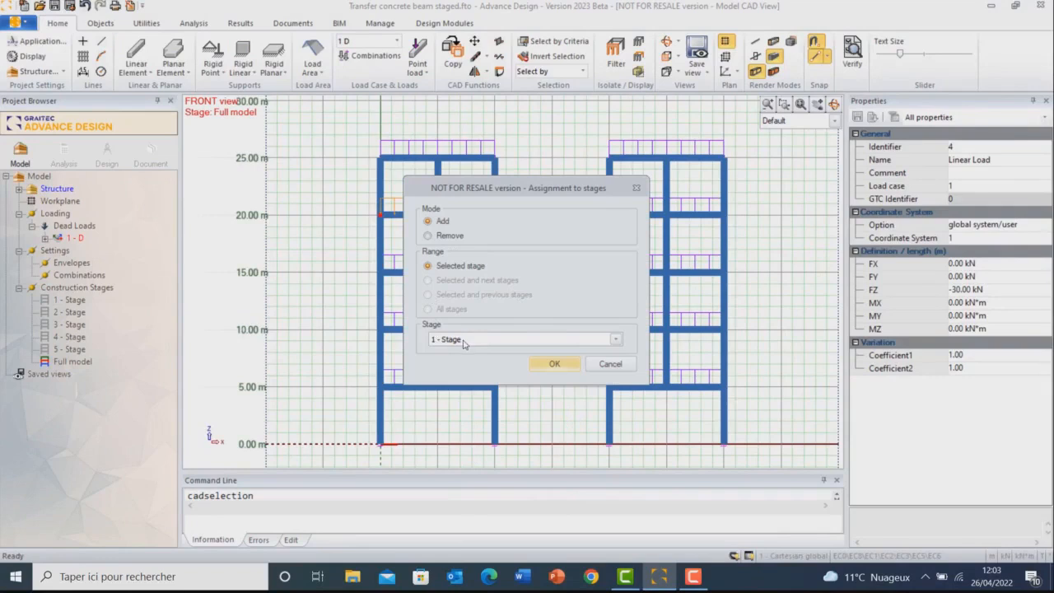
click(464, 340)
click(464, 379)
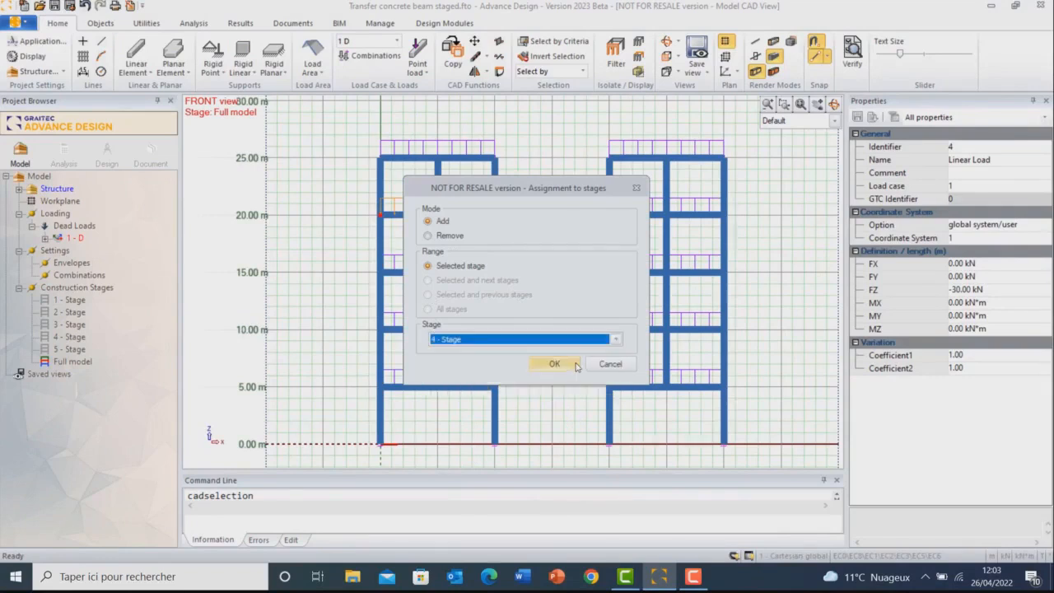
click(555, 365)
- Assign the linear load on the left frame's 25 m roof beam to 5 - Stage only
click(458, 146)
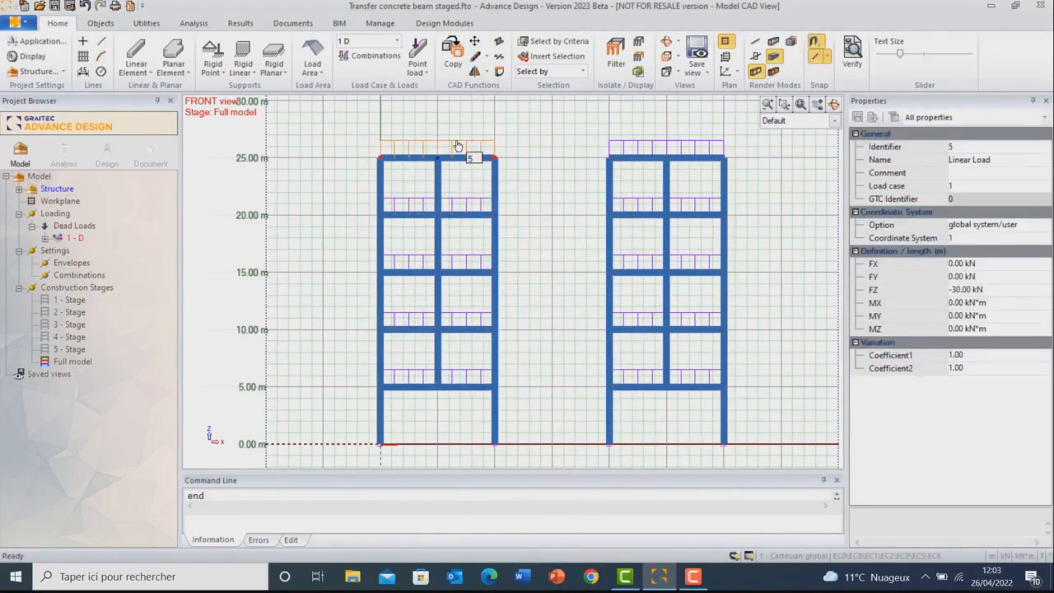
right_click(458, 147)
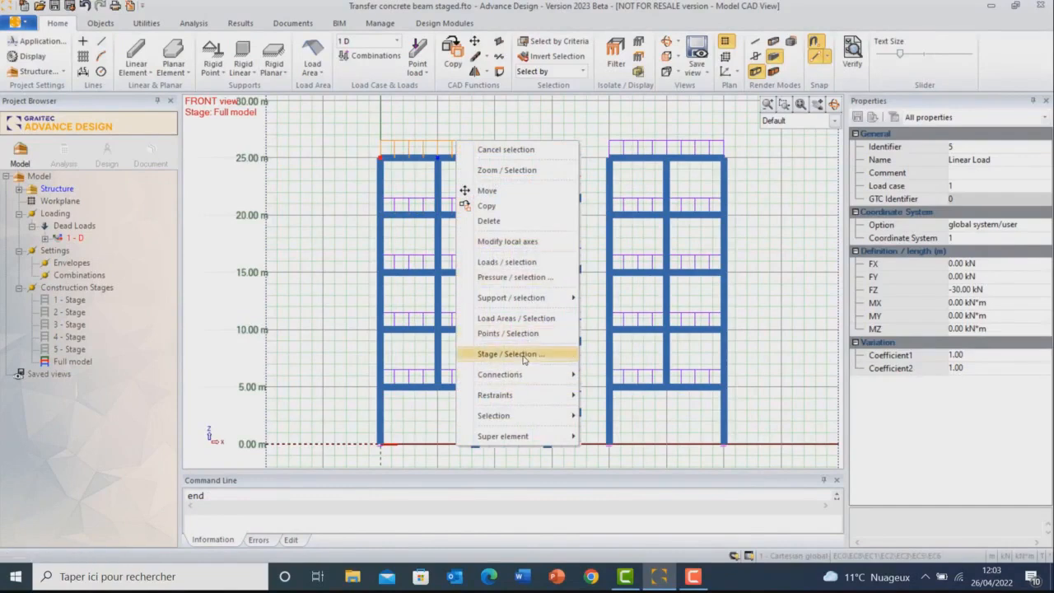
click(508, 353)
click(449, 339)
click(462, 379)
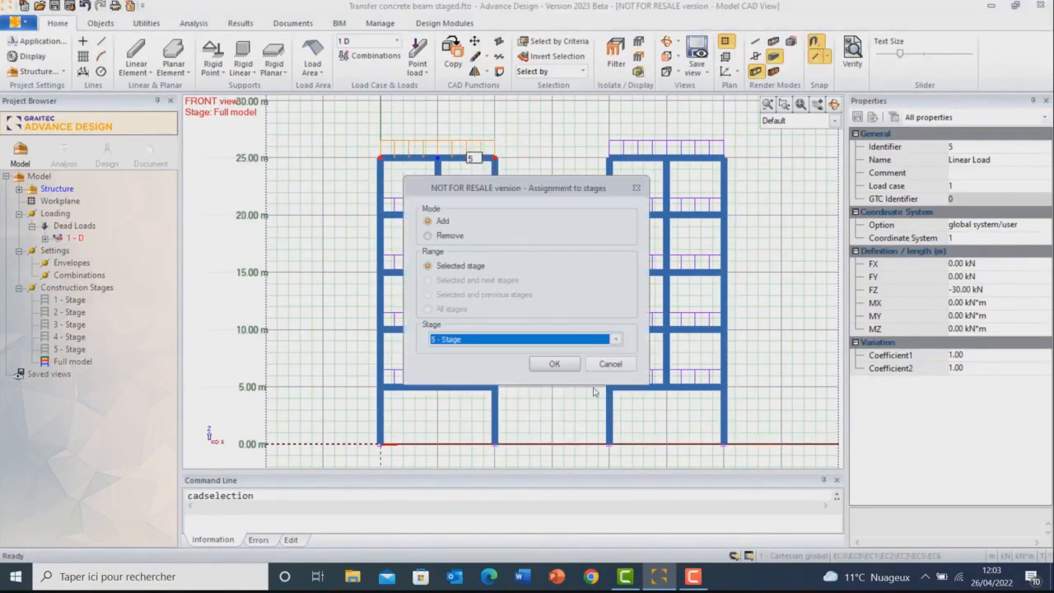
click(538, 362)
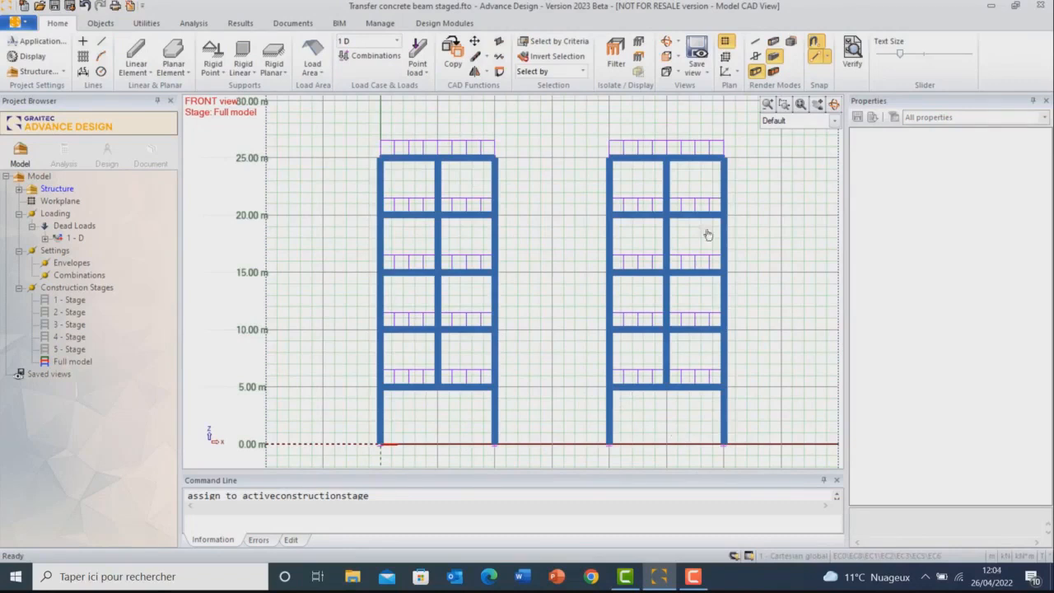
- Assign the entire right frame, with its supports and linear loads, to 5 - Stage only, and clear the selection
drag(745, 128, 579, 458)
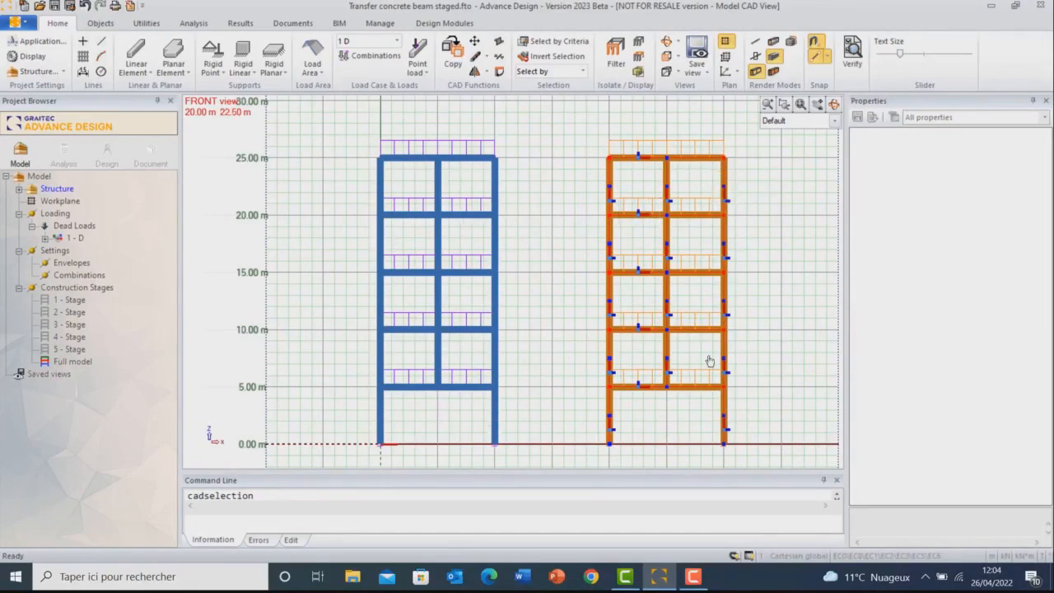
right_click(724, 172)
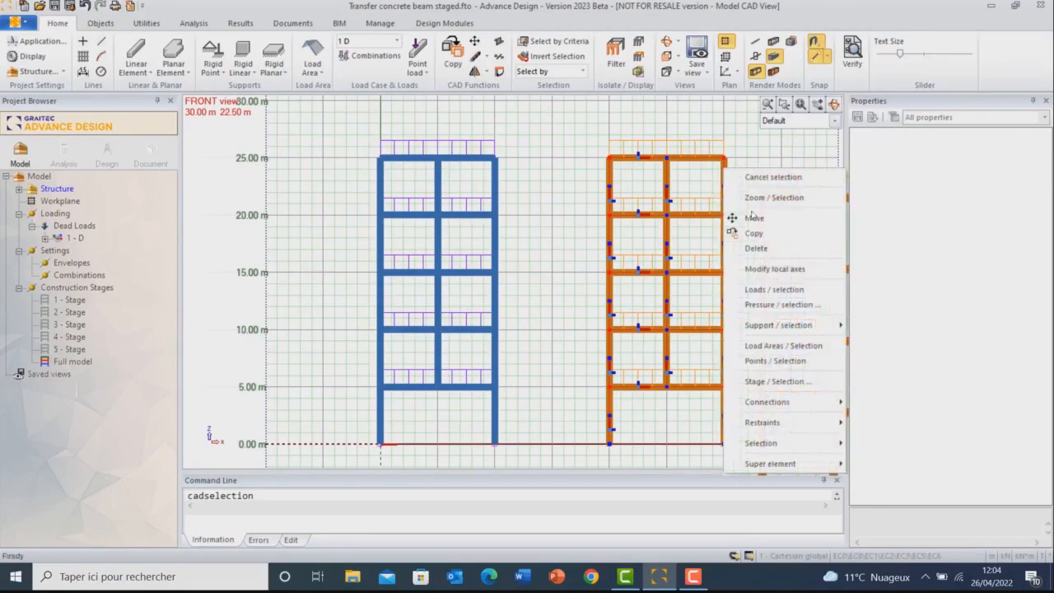
click(786, 381)
click(470, 339)
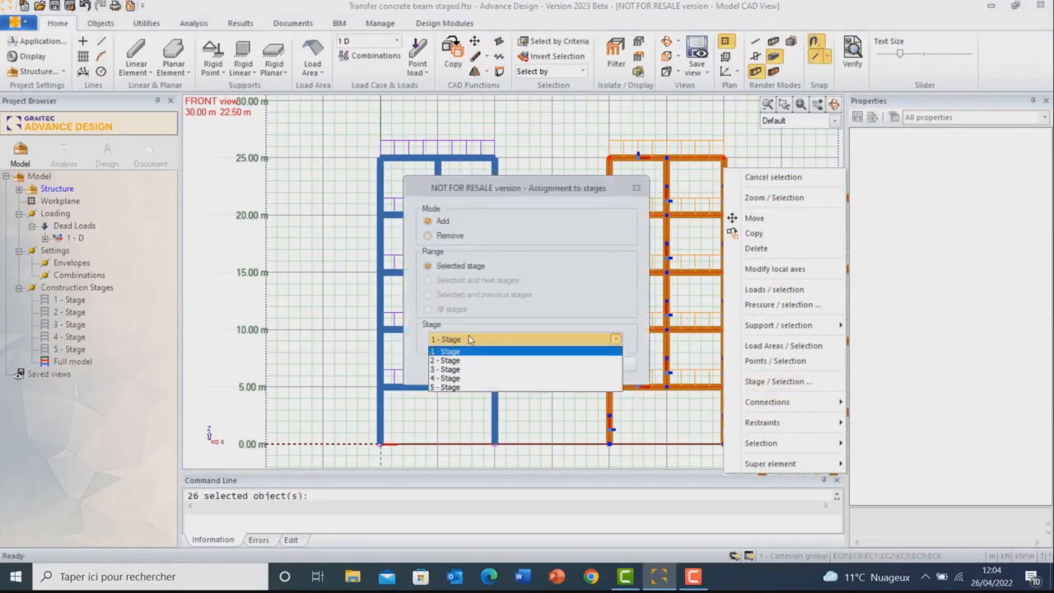
click(454, 387)
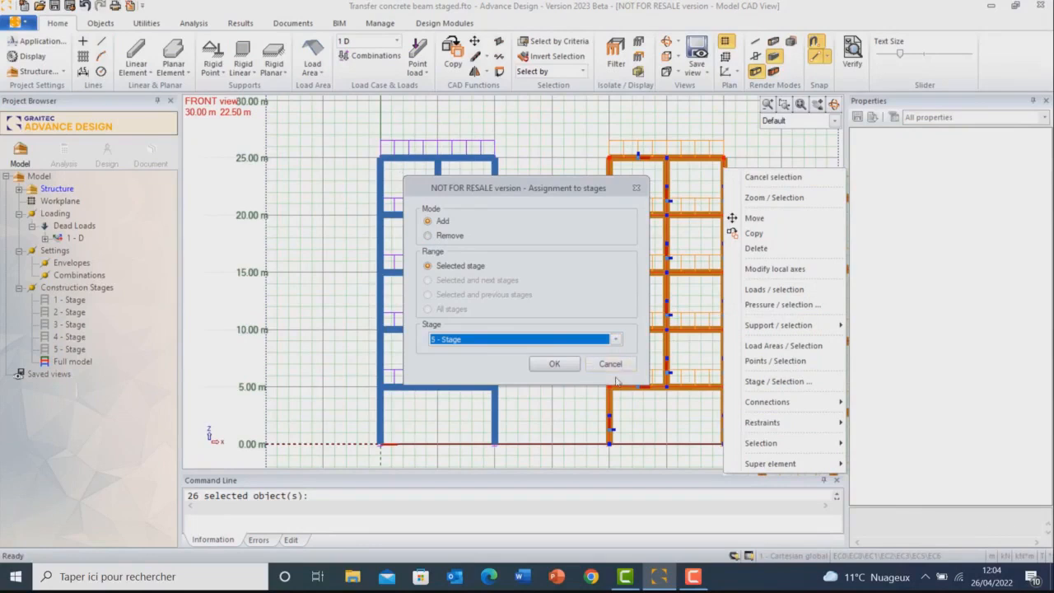
click(554, 363)
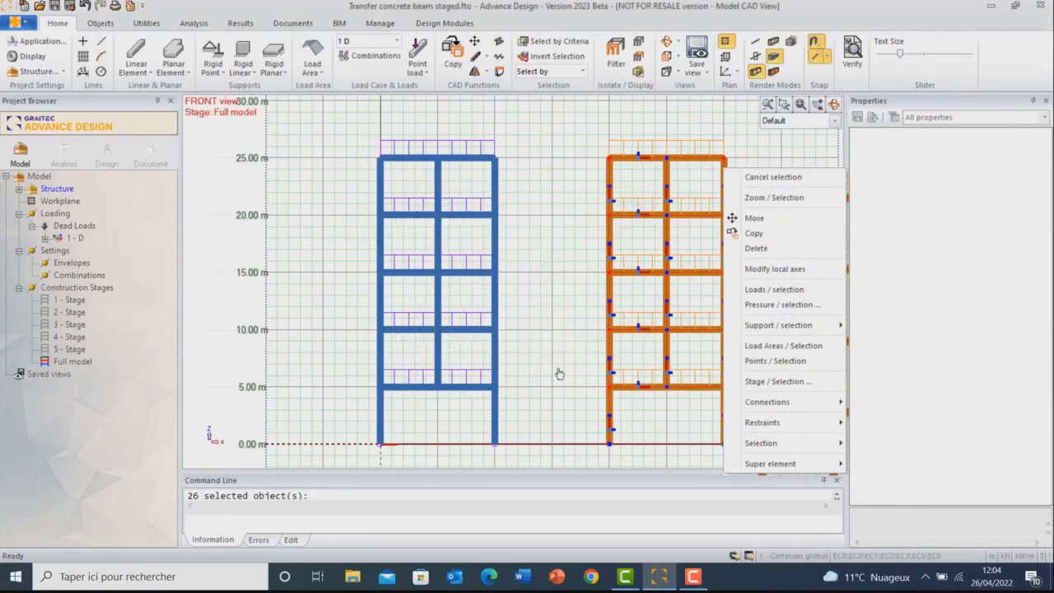
click(787, 177)
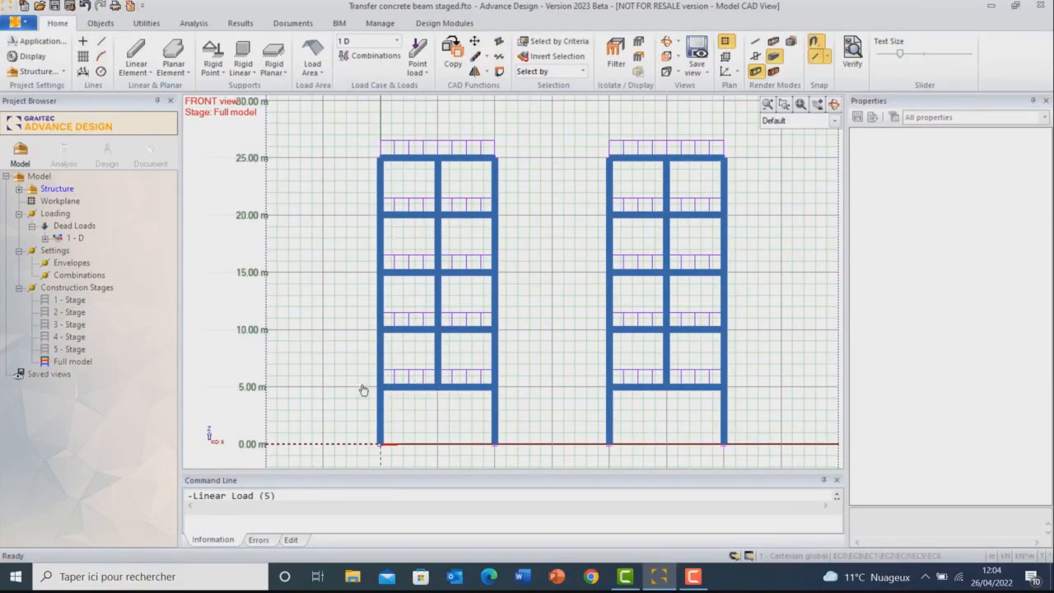
- Display construction stages 1 to 5 one after another to check the elements and loads assigned to each
mouse_move(383, 396)
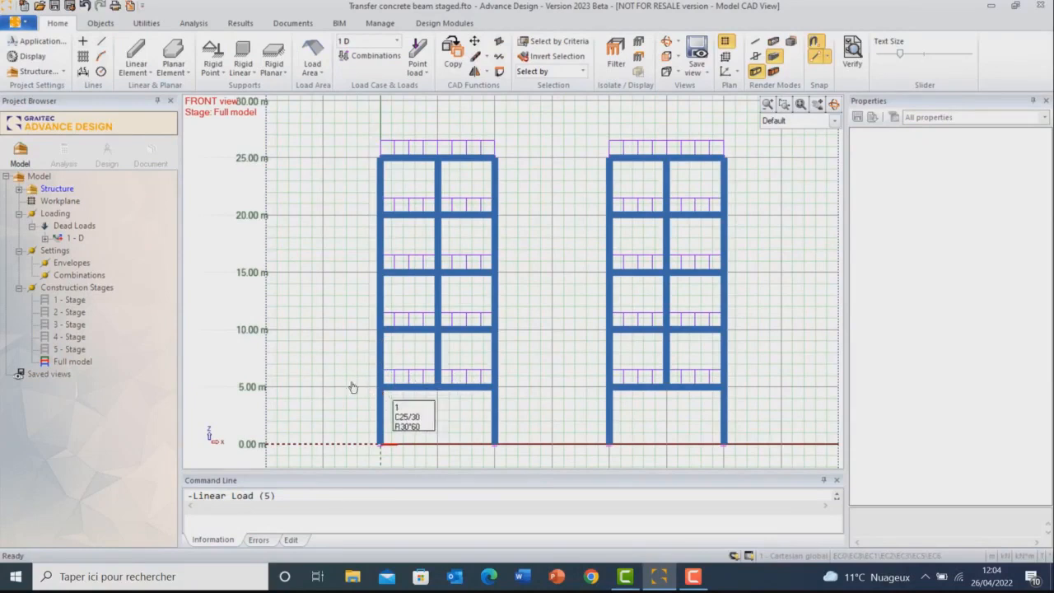
double_click(69, 300)
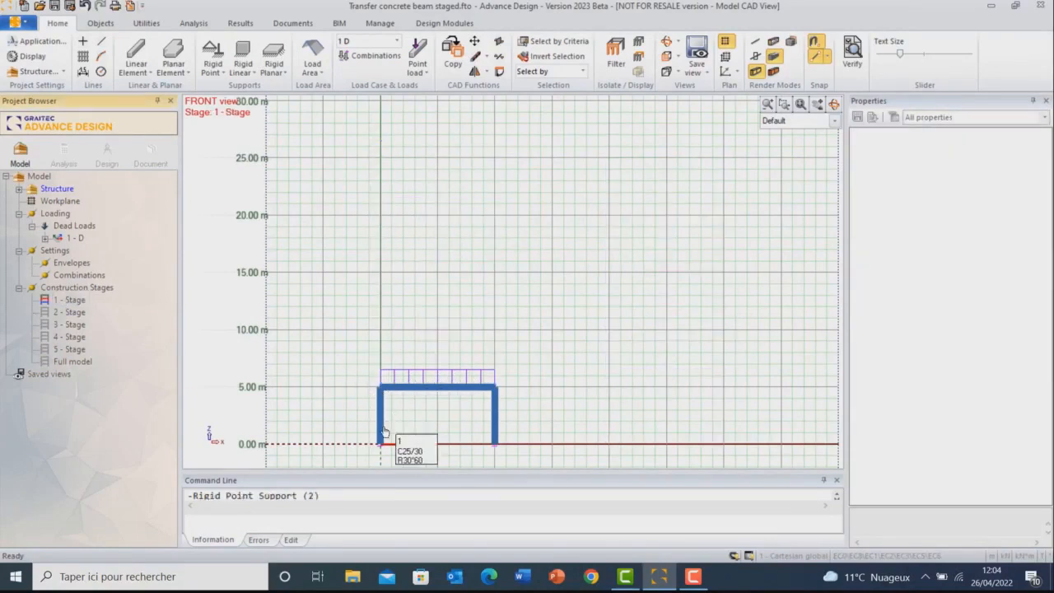
double_click(70, 311)
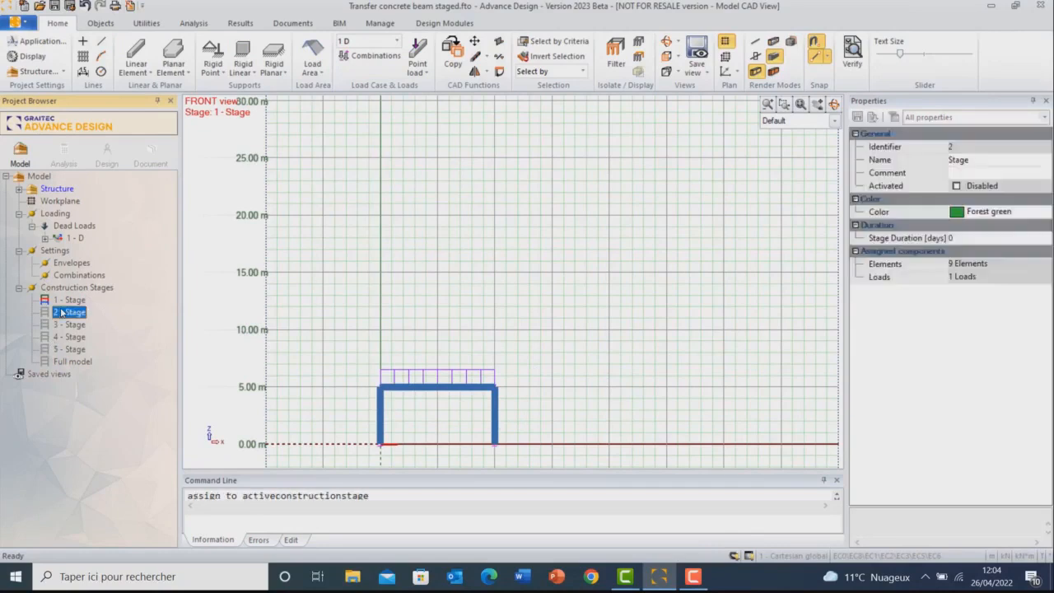
mouse_move(501, 342)
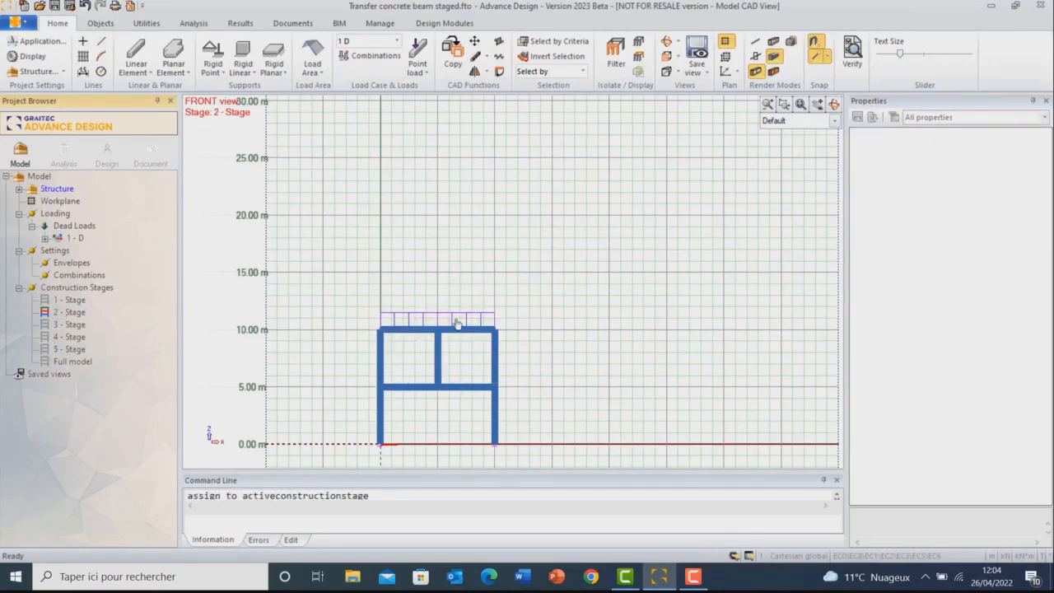
double_click(68, 300)
double_click(64, 313)
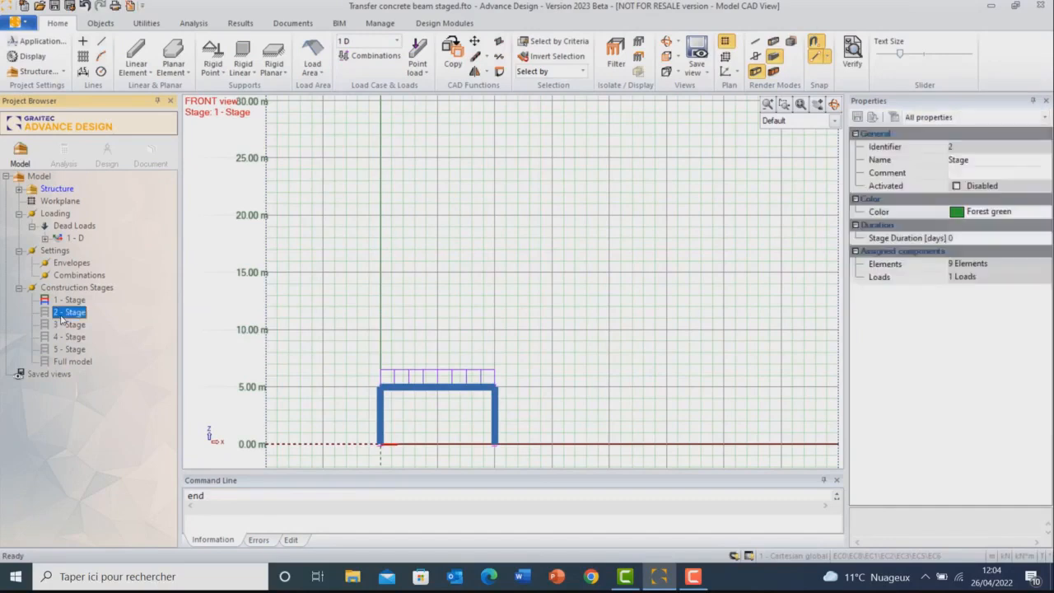
double_click(66, 324)
double_click(67, 336)
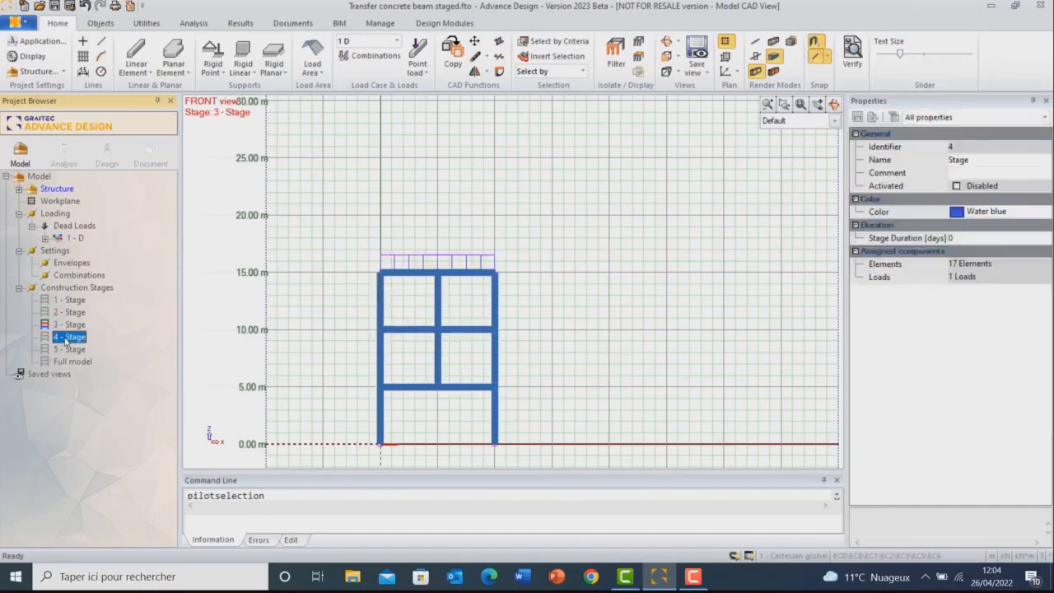
click(68, 350)
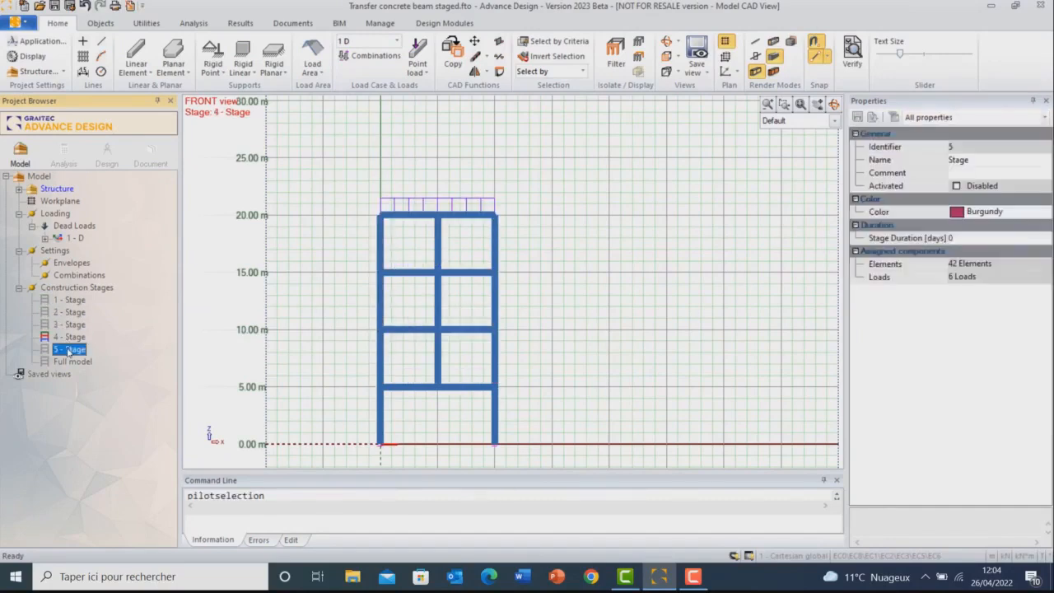
double_click(69, 350)
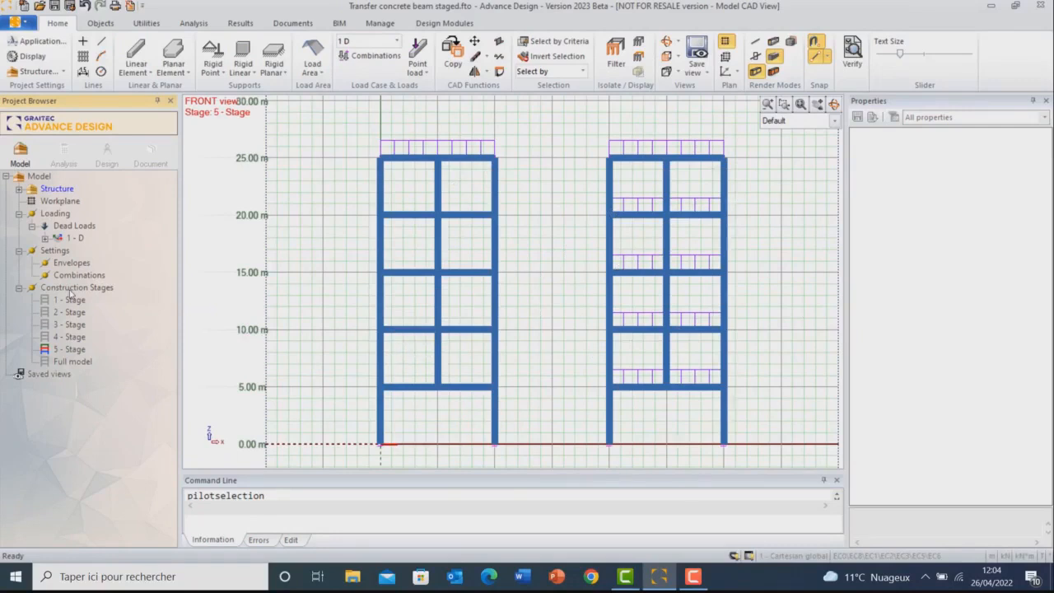
- Review the properties of the construction stages group and of stages 1 and 2, and display stages 1, 2 and 5 again
click(72, 288)
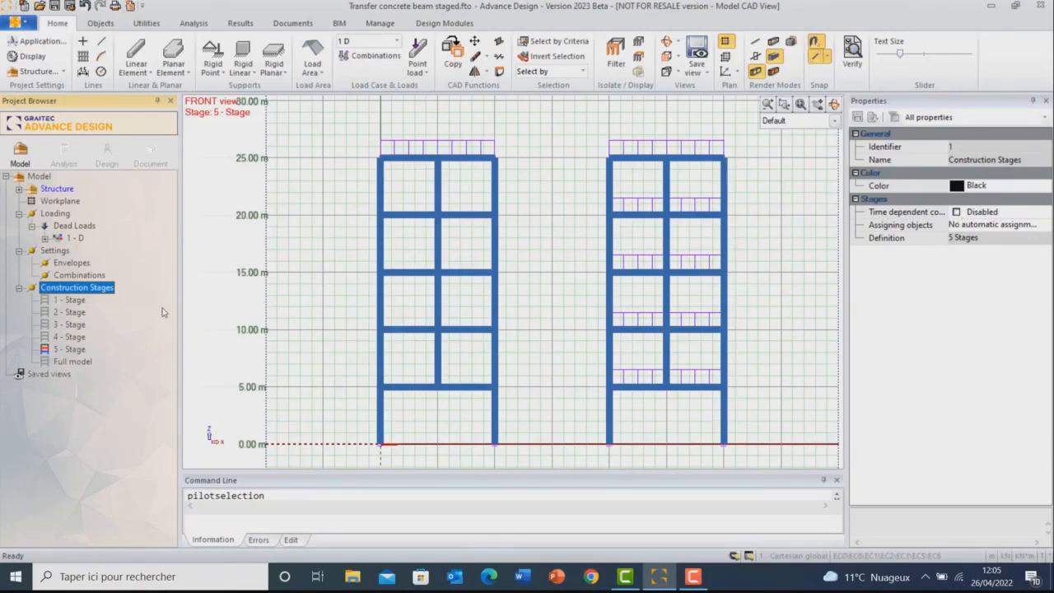
click(78, 301)
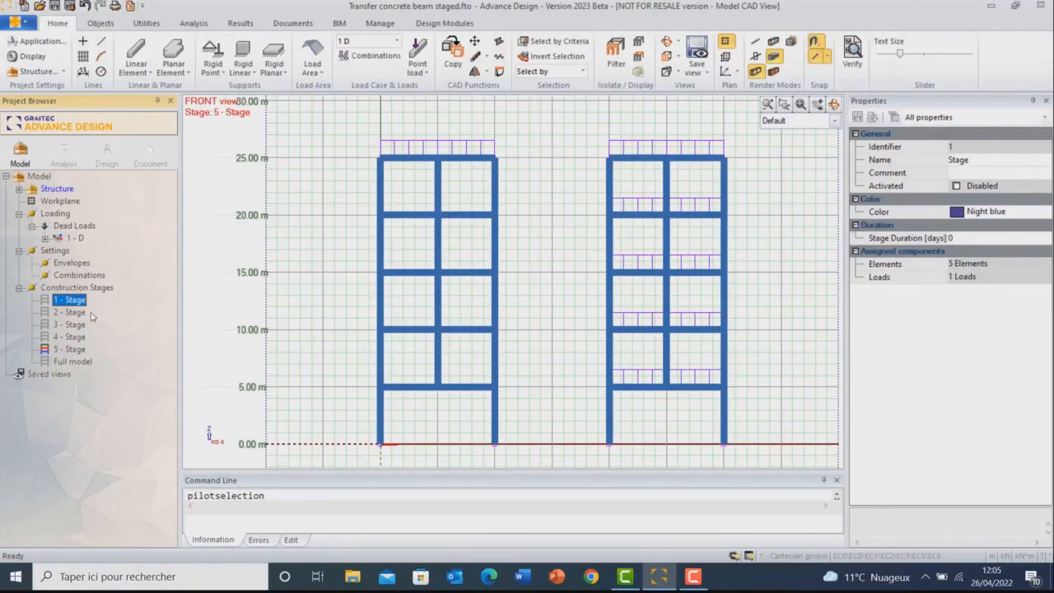
click(59, 313)
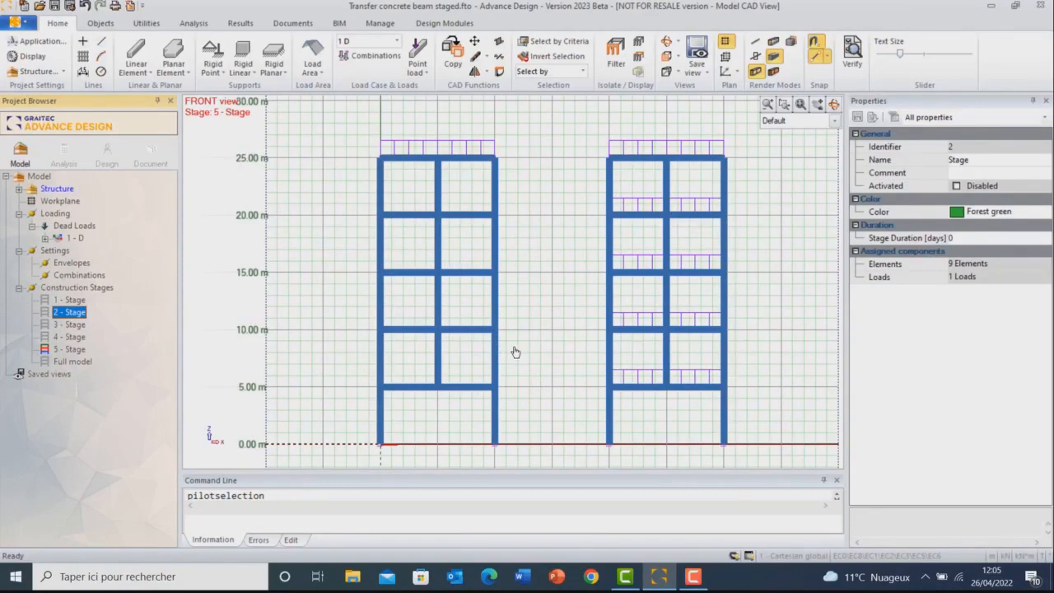
double_click(64, 301)
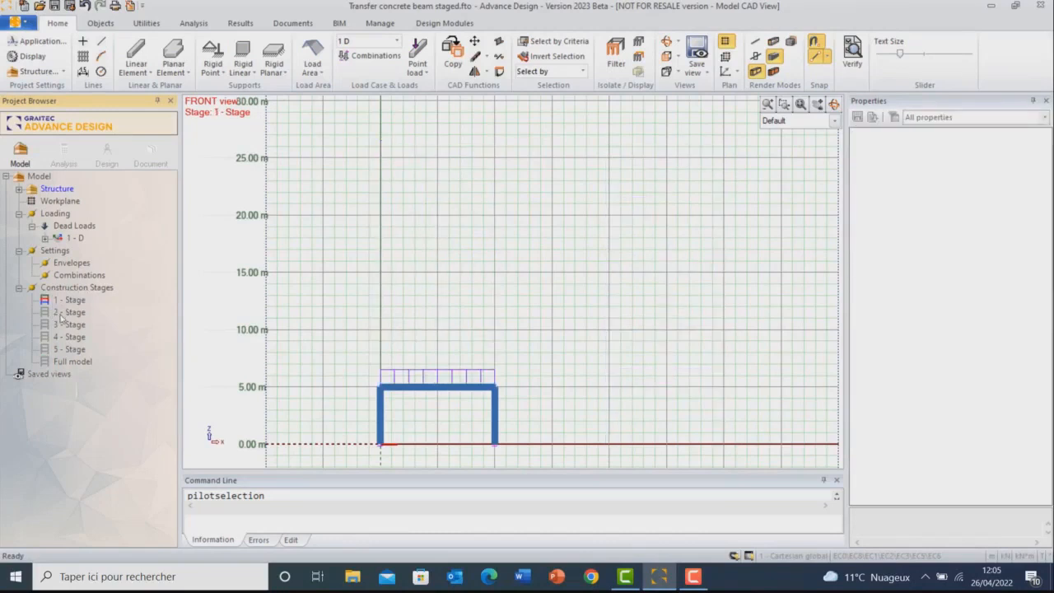
double_click(62, 316)
double_click(62, 350)
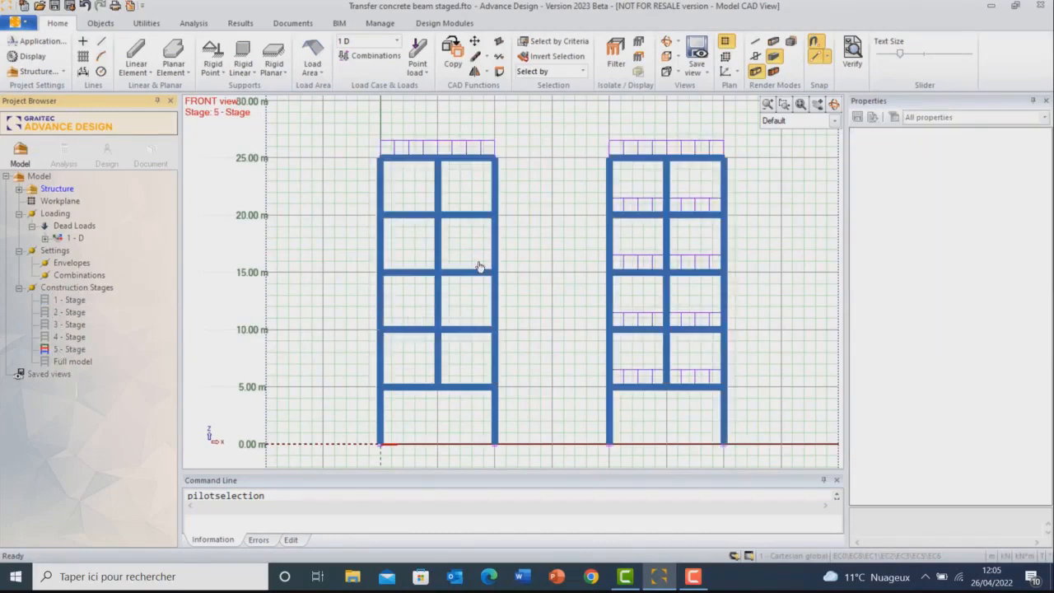
- In 5 - Stage, examine the cross-section and material options of the left frame's right column between 10 m and 15 m
click(488, 314)
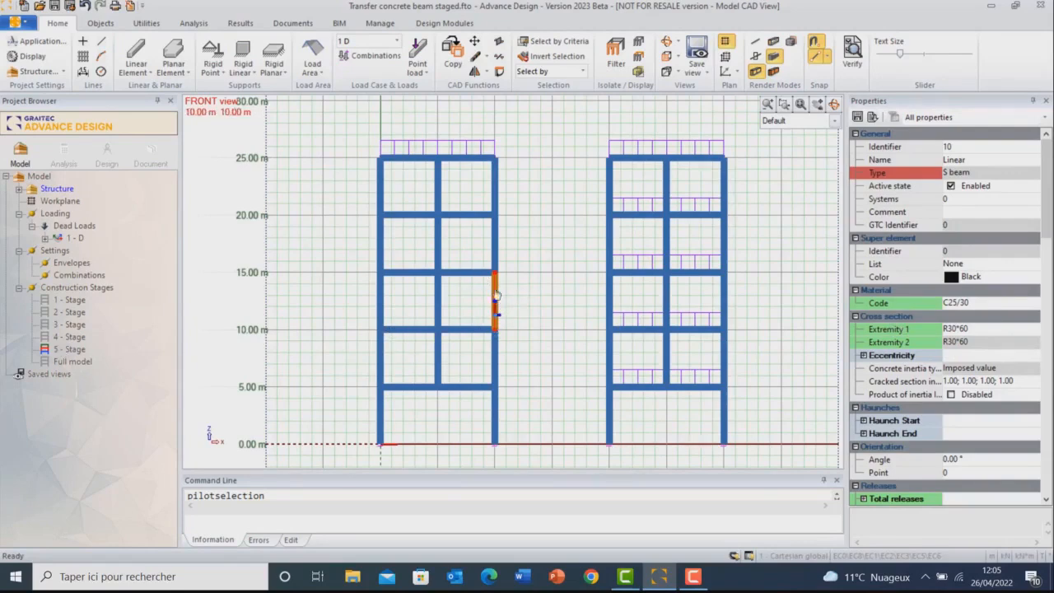
click(1024, 329)
click(1034, 330)
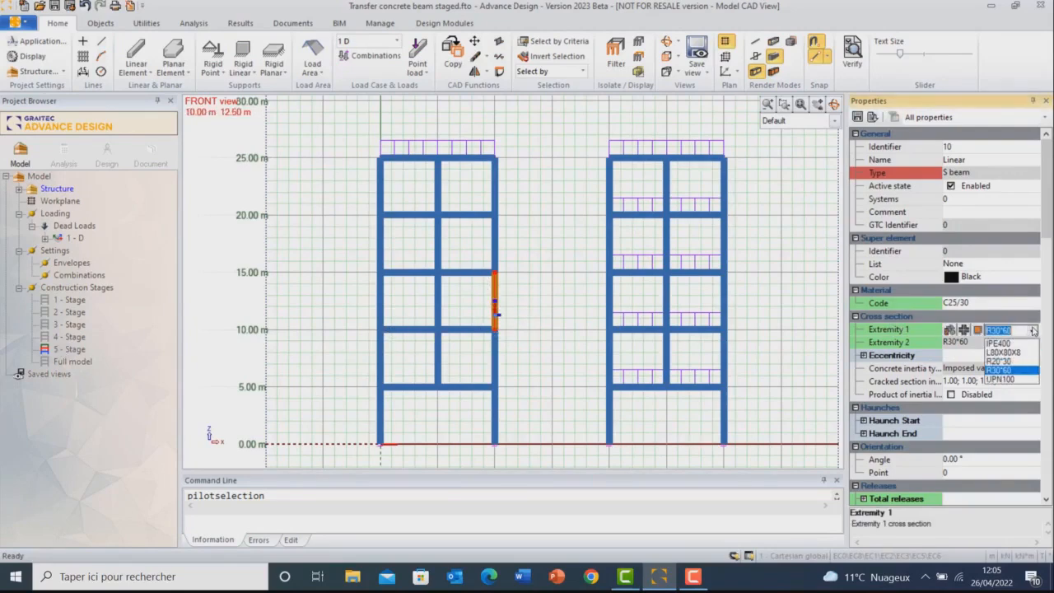
click(1034, 330)
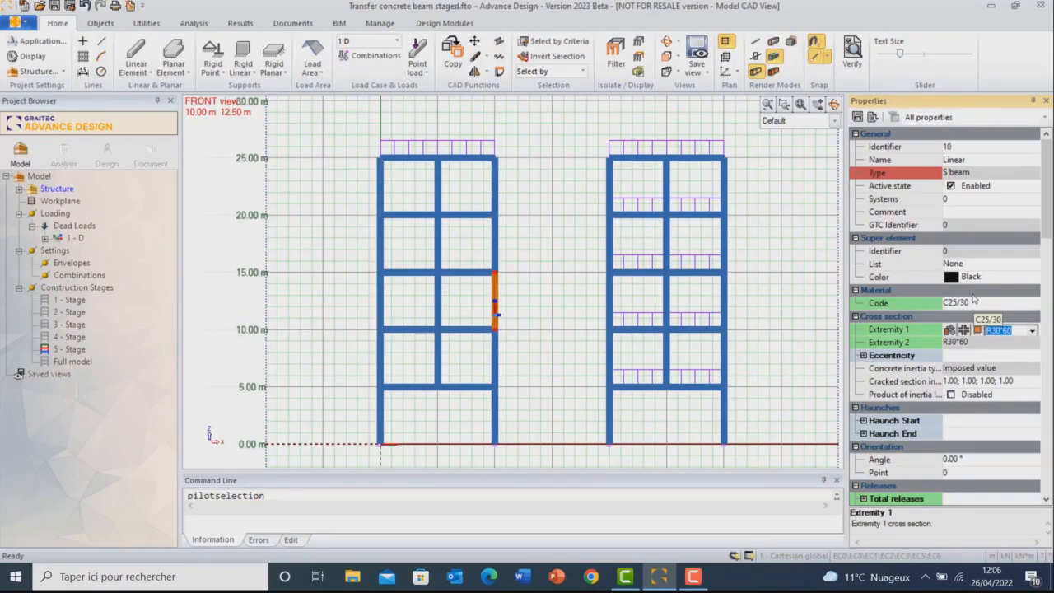
click(1033, 304)
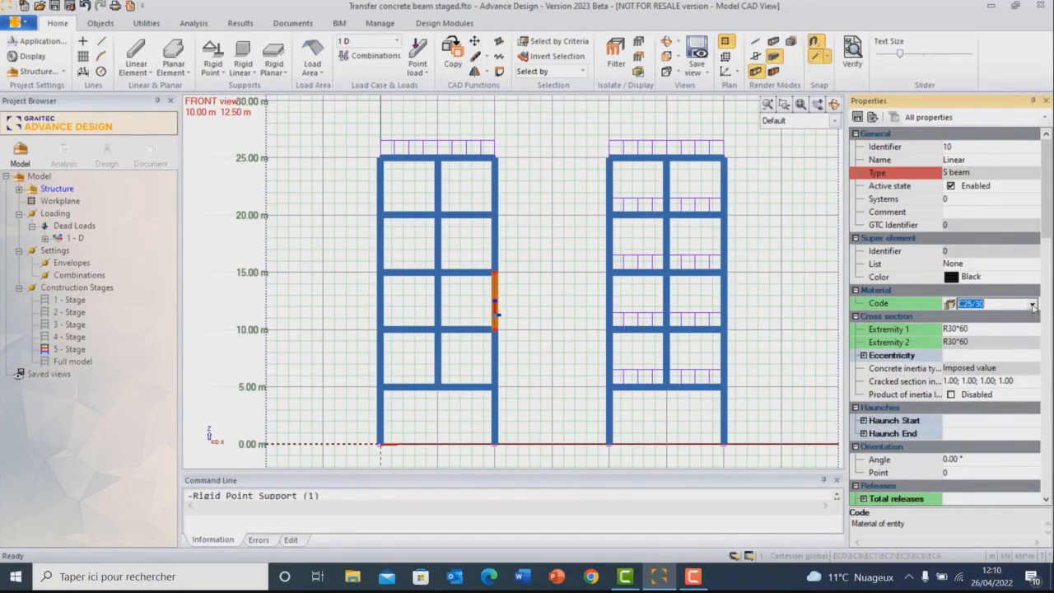
- Set the restraint type of the rigid point support under the left frame's right column to pin
click(498, 443)
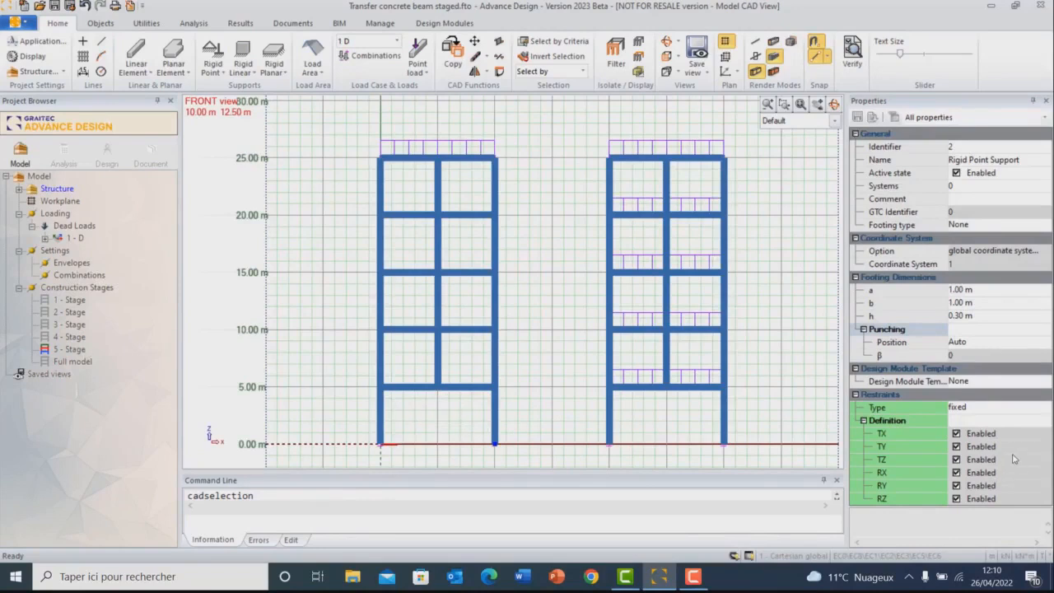
click(1046, 407)
click(988, 430)
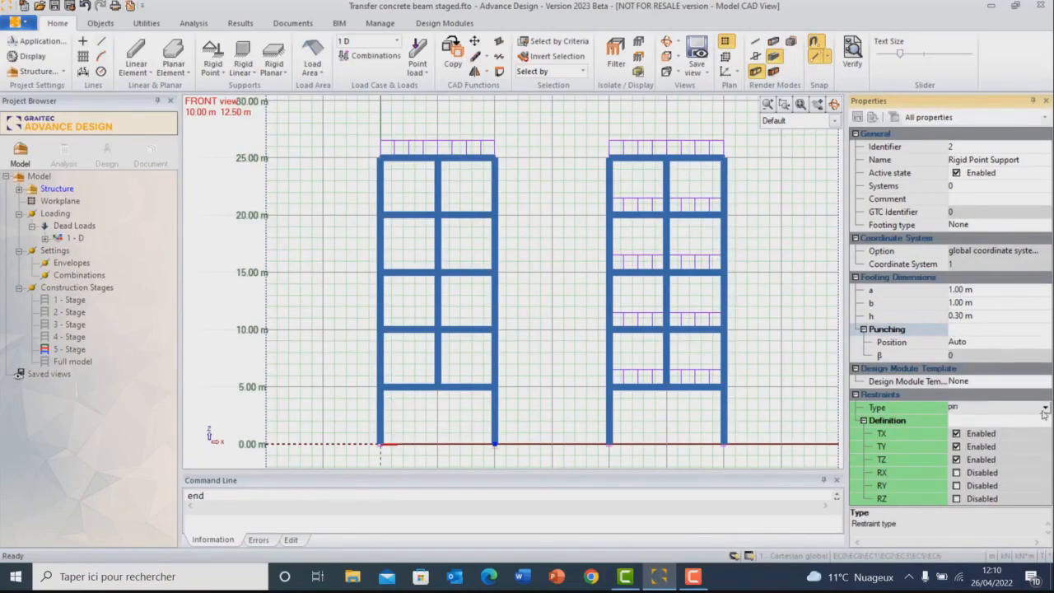
- Try the other restraint type on the rigid point support under the left frame's right column, and set it to fixed
click(1045, 407)
click(985, 442)
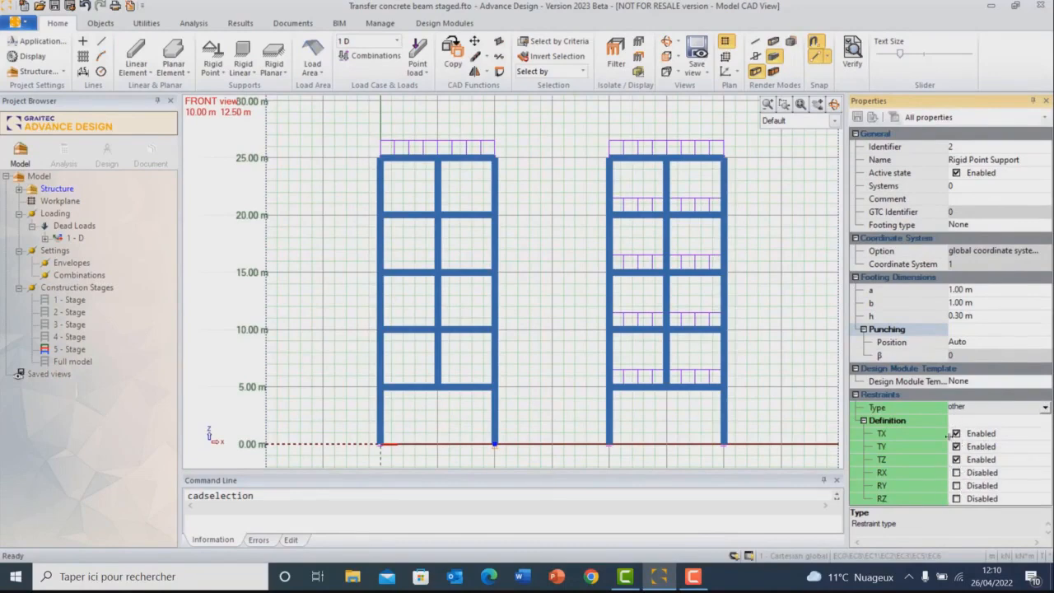
click(1044, 408)
click(984, 421)
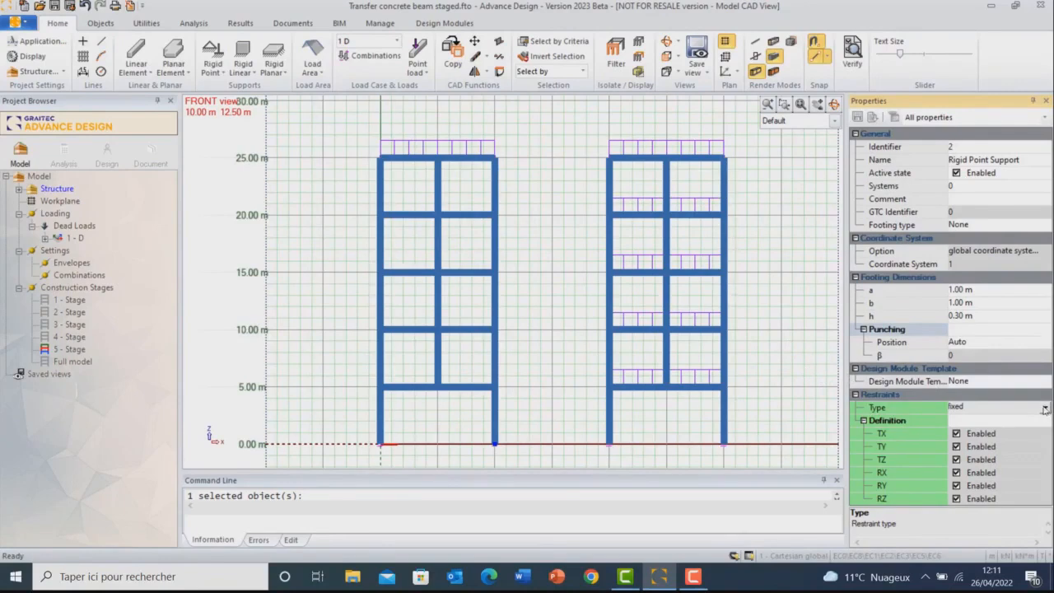
- Create a new analysis model and run the FE calculation for all construction stages, checking but leaving off the option for a selected stage
scroll(557, 375, down, 2)
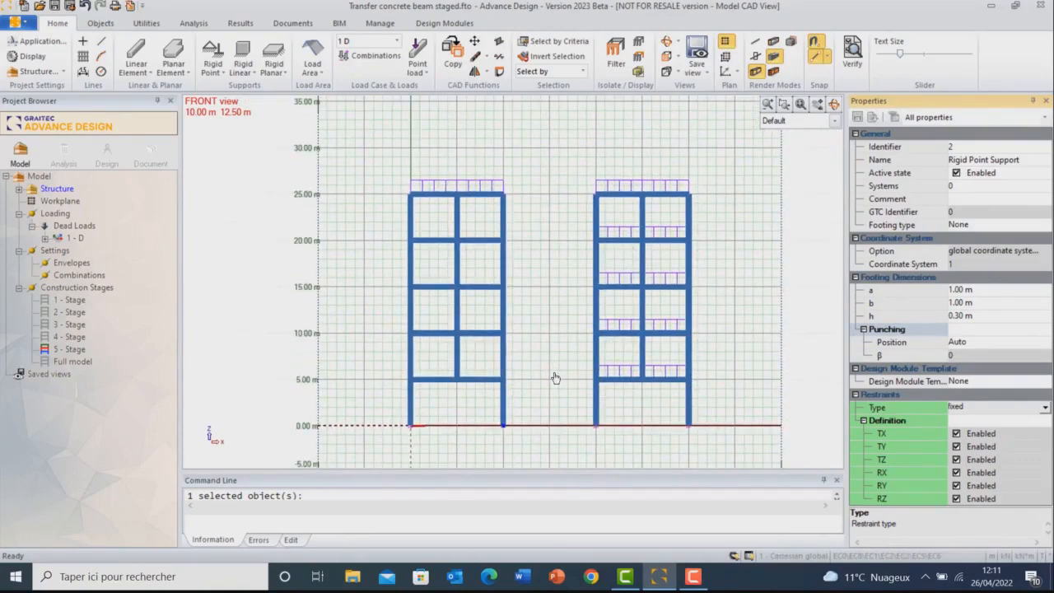
scroll(504, 370, up, 1)
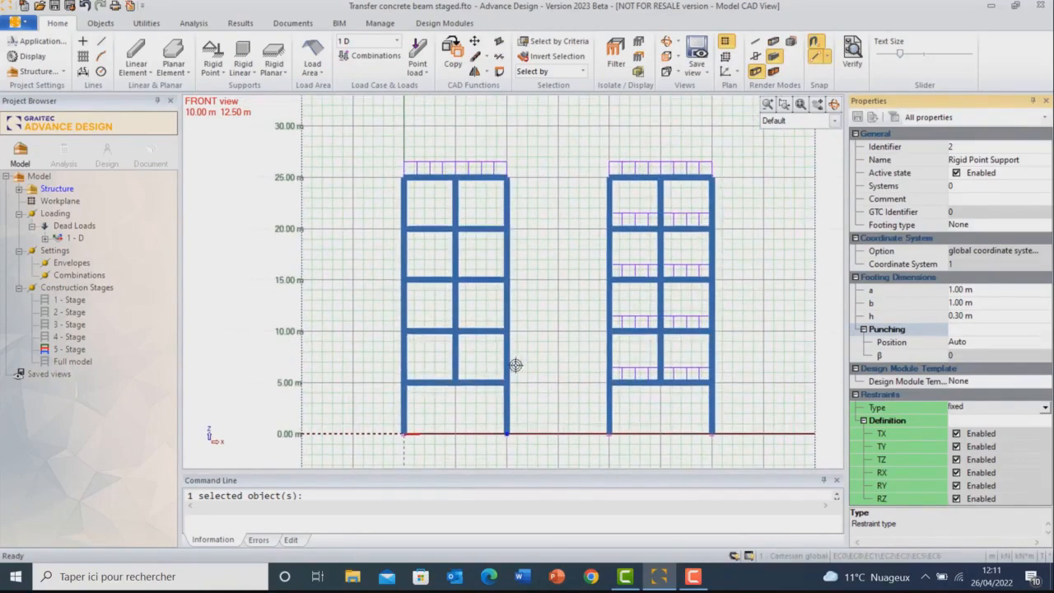
click(63, 151)
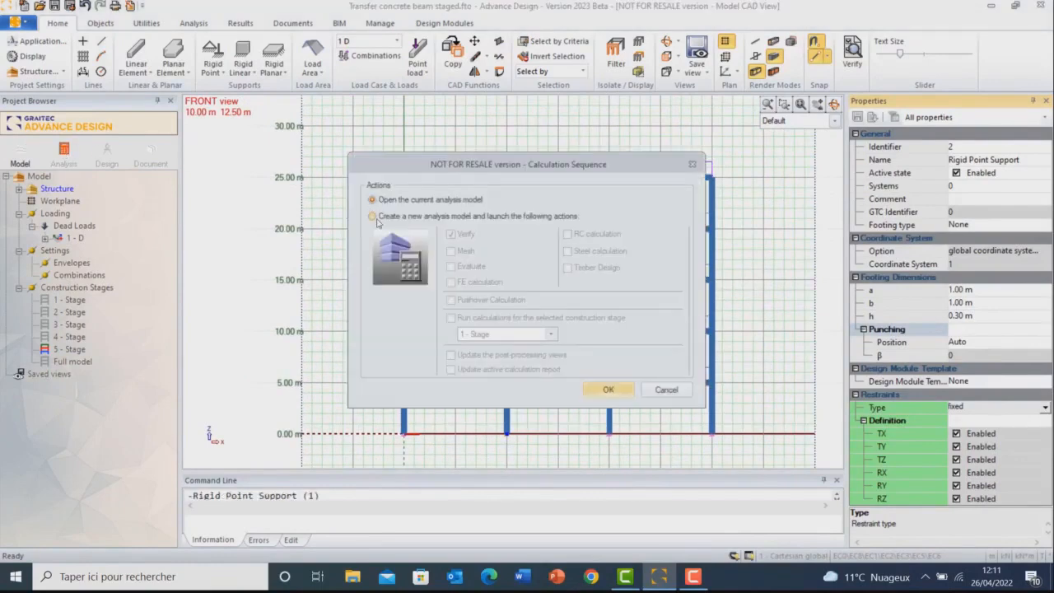
click(372, 217)
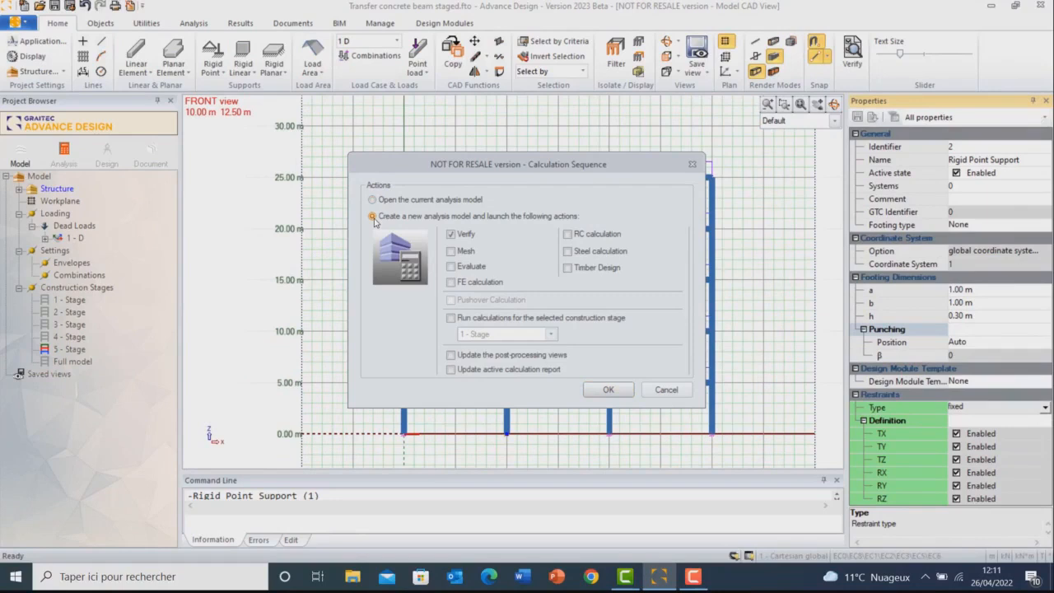
click(462, 284)
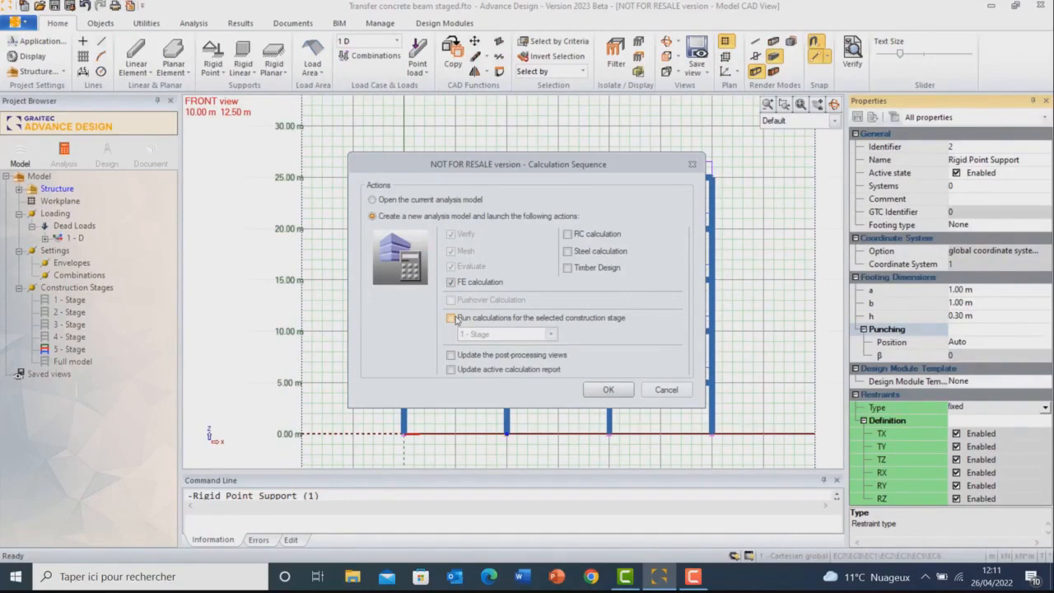
click(451, 318)
click(551, 334)
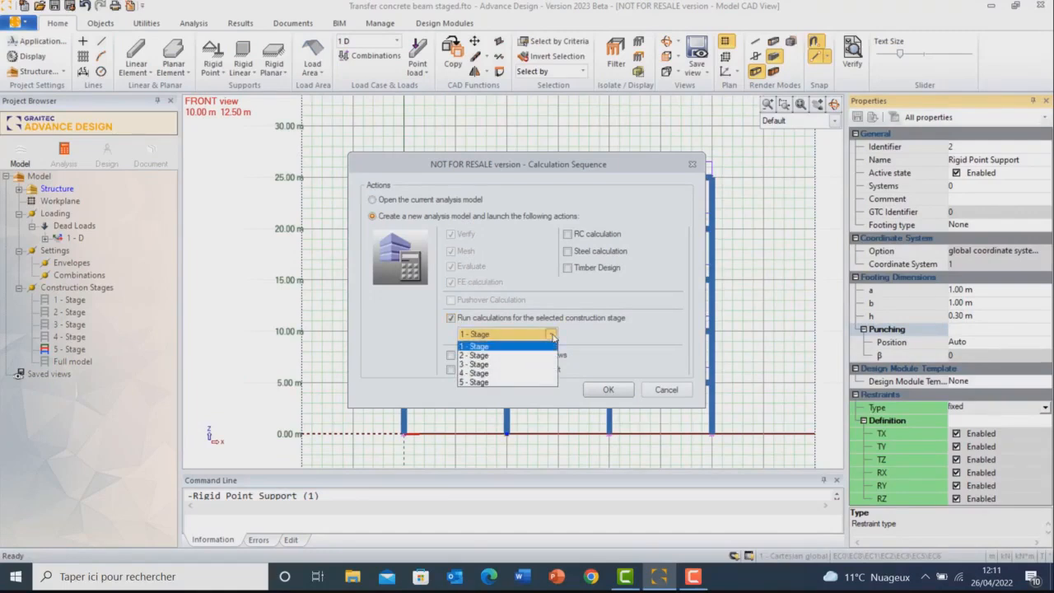
click(551, 335)
click(451, 320)
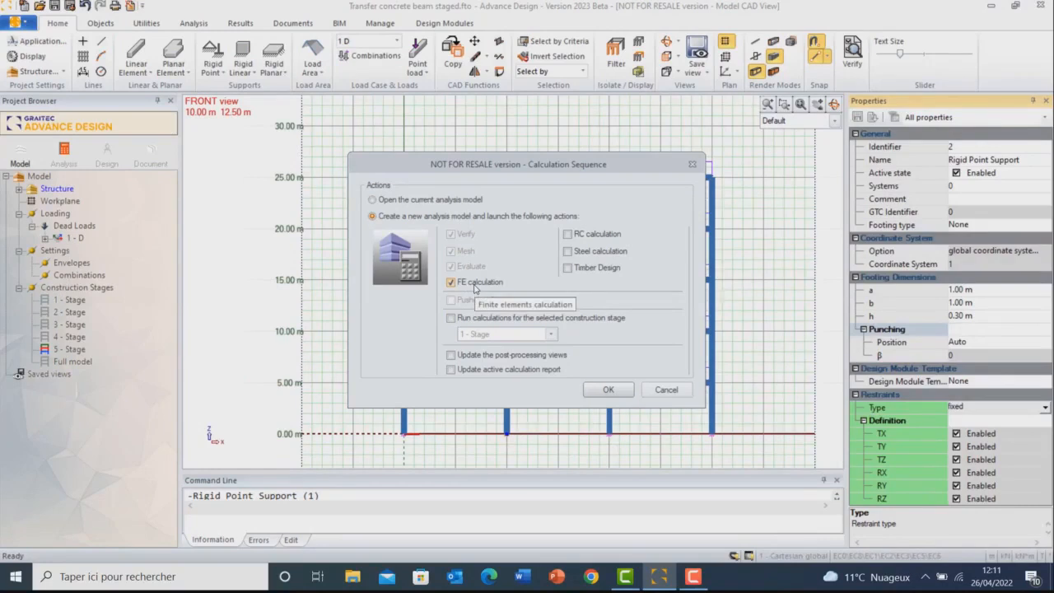
click(609, 390)
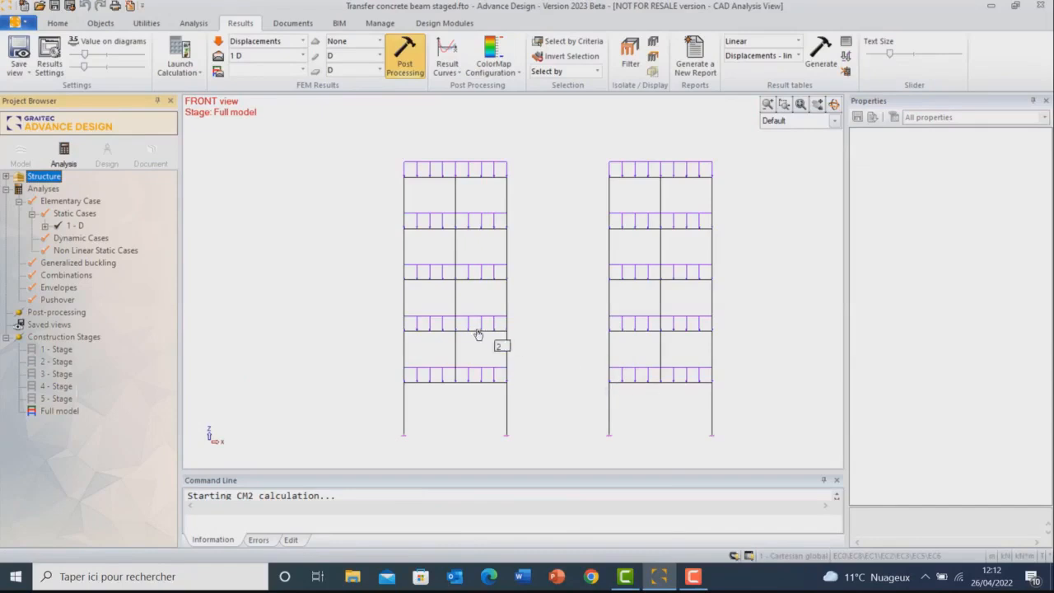
- For 1 - Stage, display the displacements and switch the results to the My forces of the linear elements
double_click(49, 350)
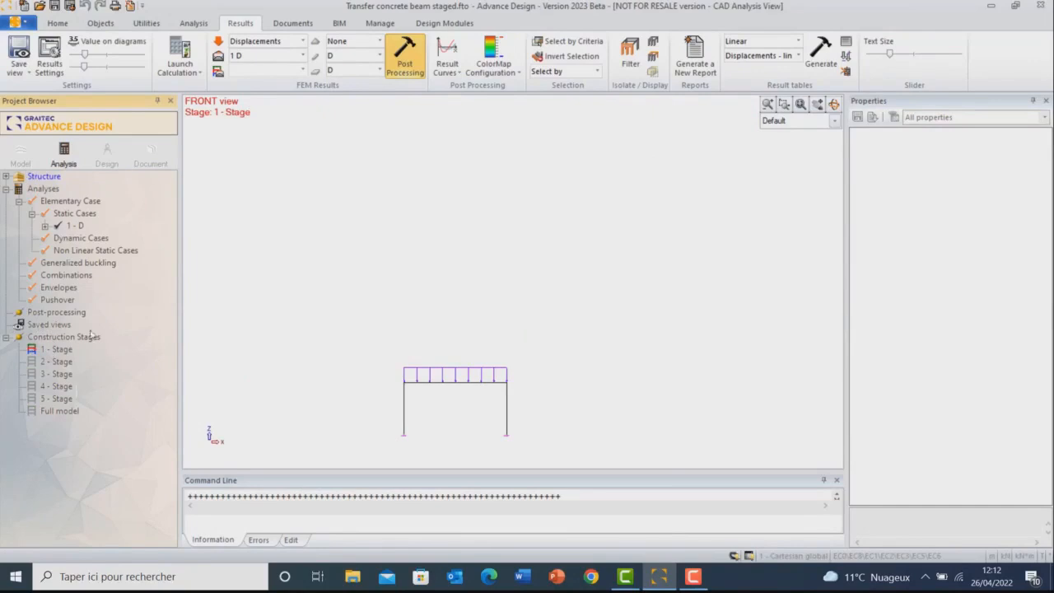
click(416, 61)
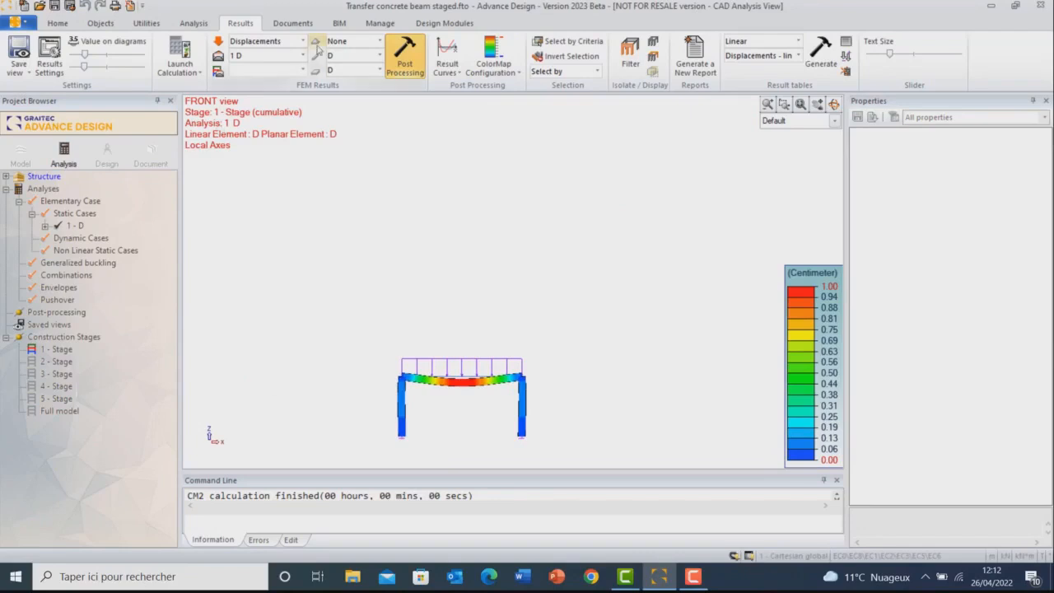
click(315, 55)
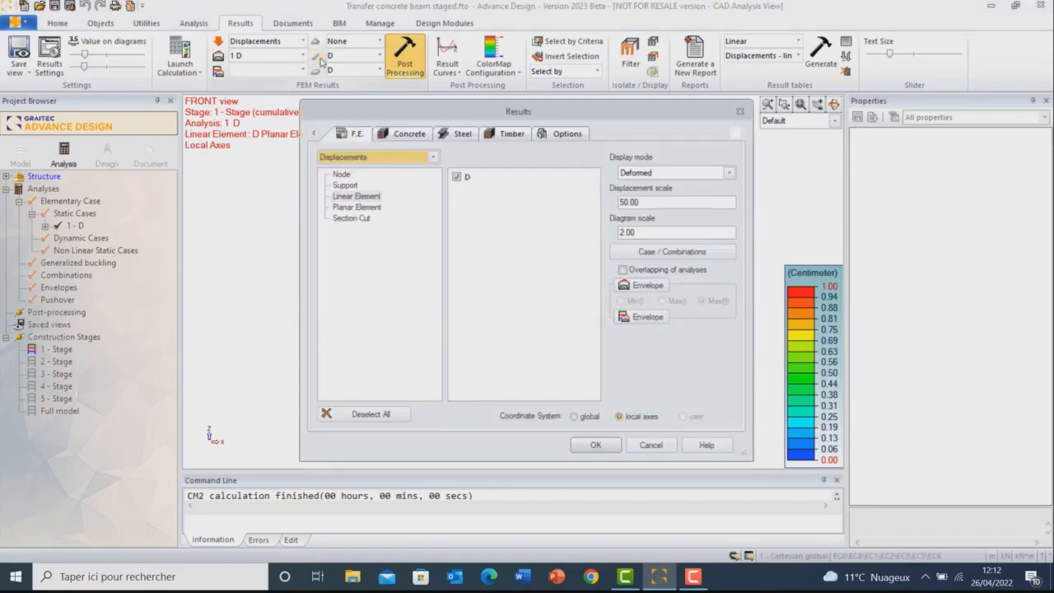
click(380, 157)
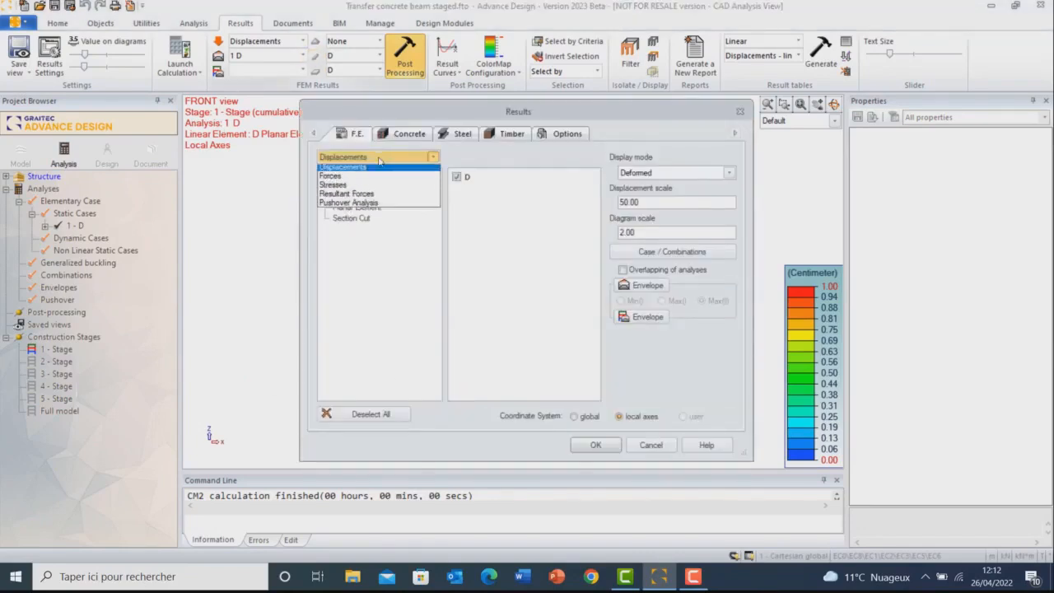
click(377, 174)
click(357, 209)
click(456, 239)
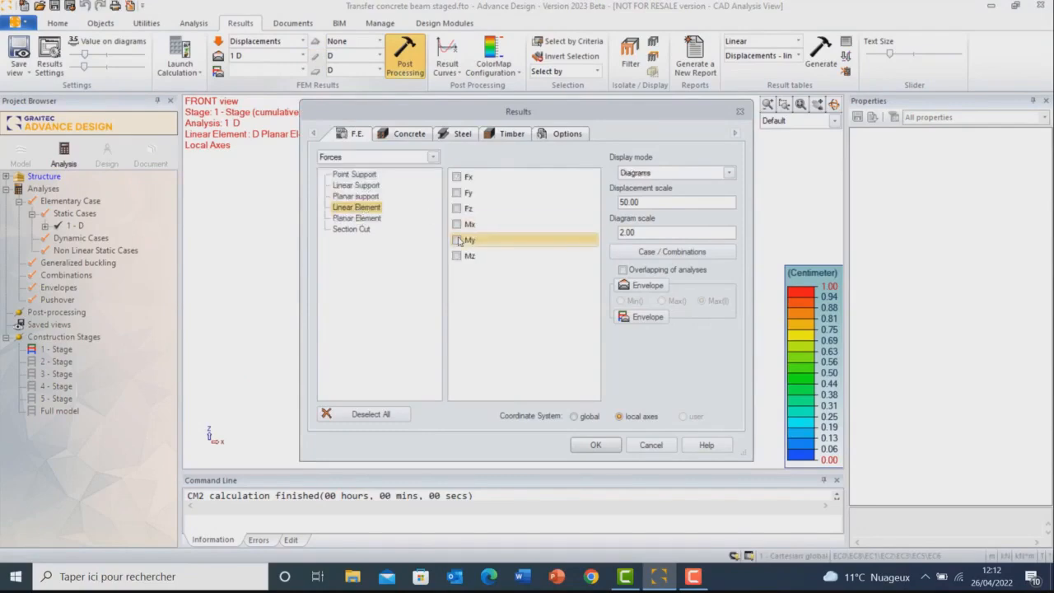
click(595, 445)
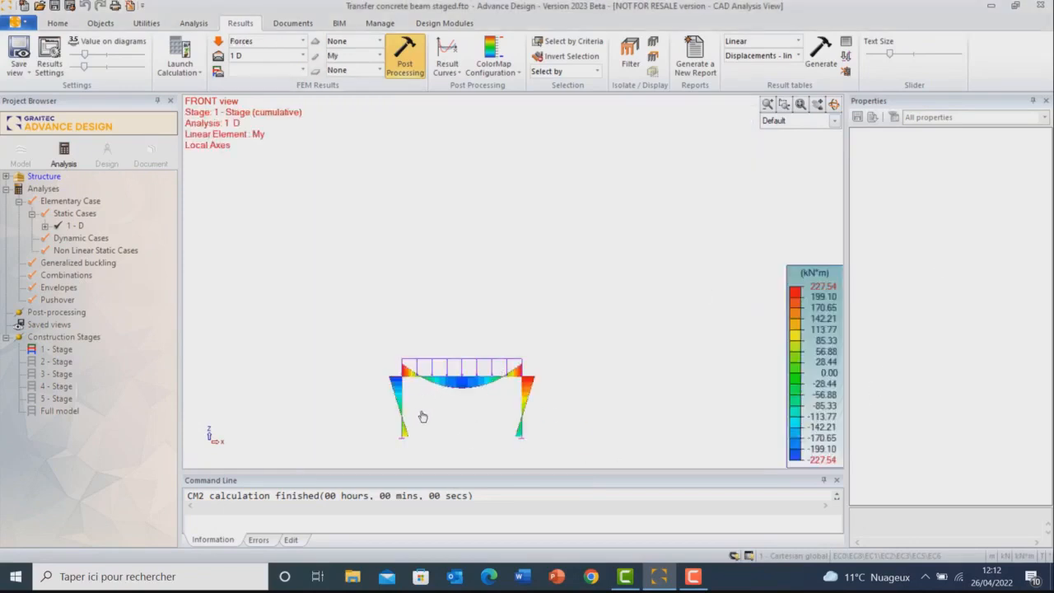
scroll(415, 420, up, 2)
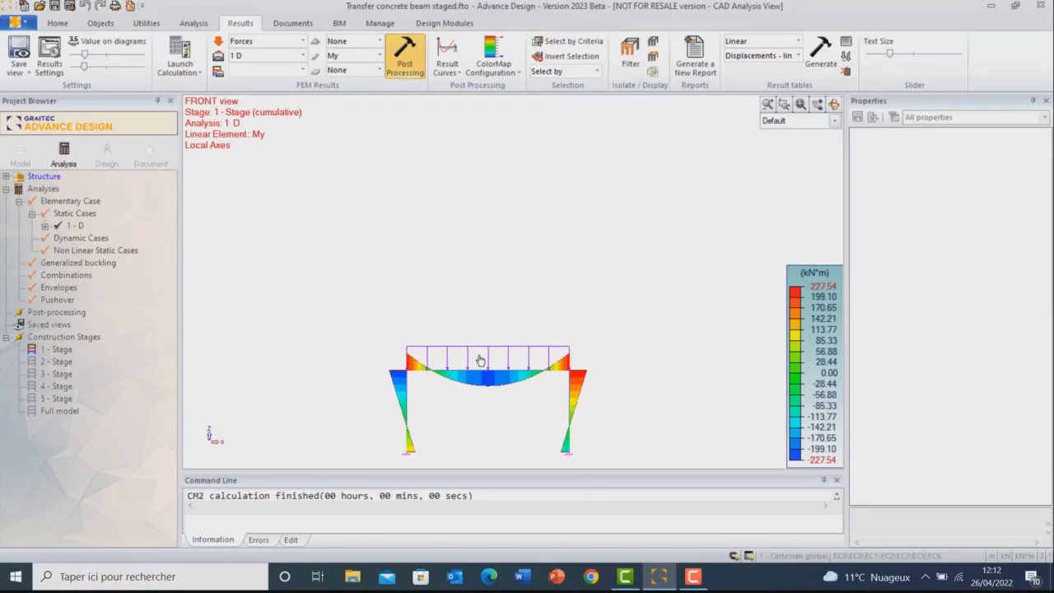
- Display the My diagrams of the linear elements for 2 - Stage and 3 - Stage
double_click(64, 362)
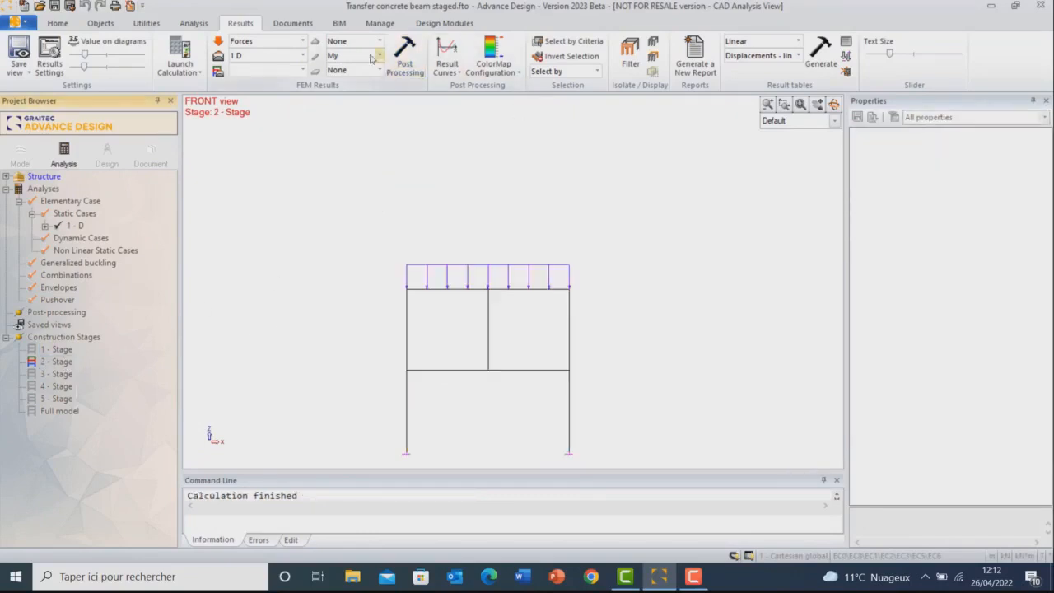
click(404, 54)
double_click(56, 373)
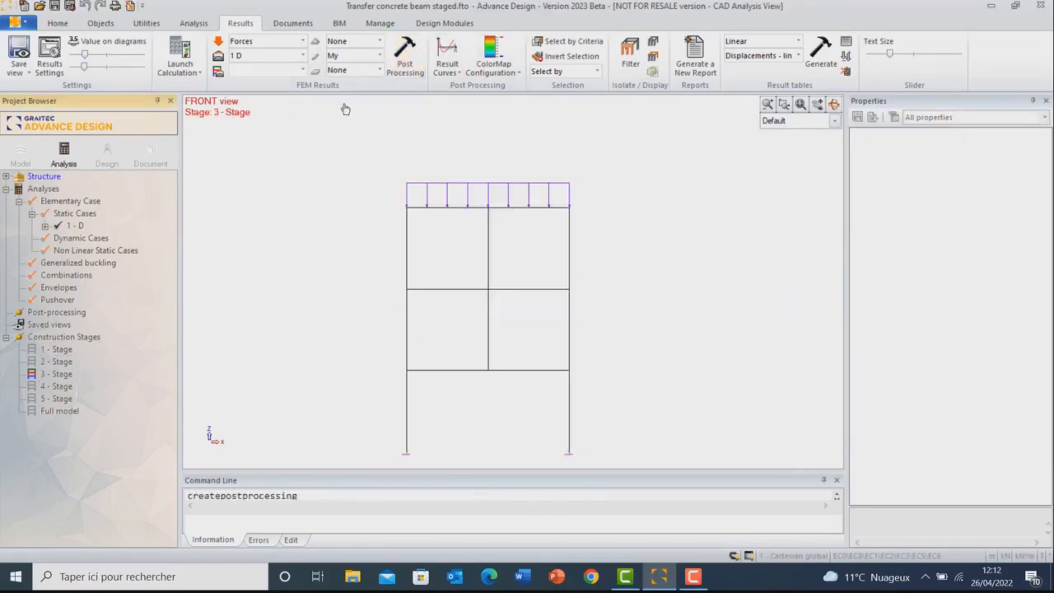
click(404, 55)
scroll(546, 286, down, 1)
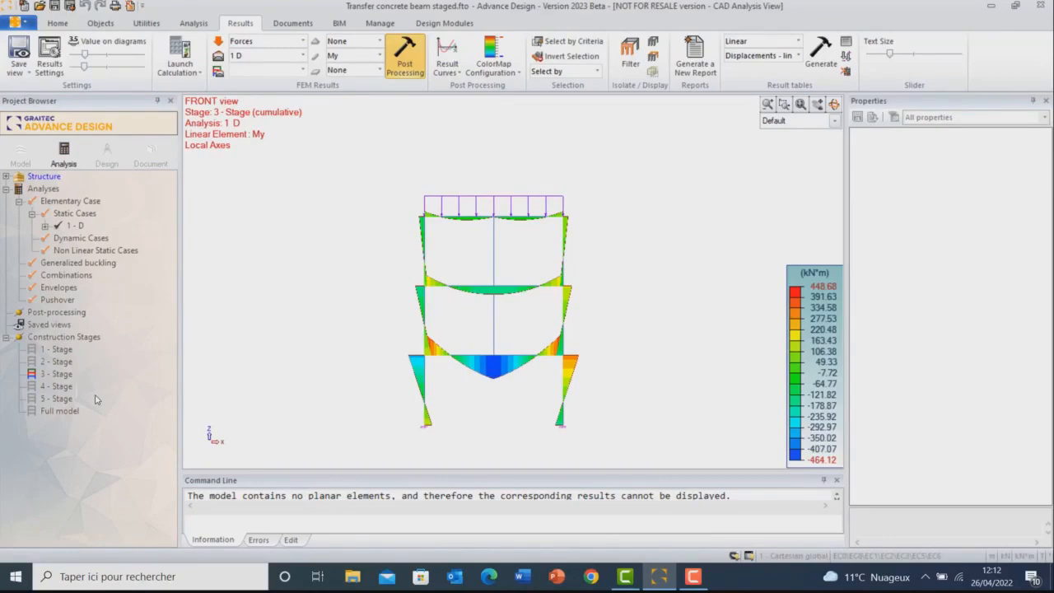
- Display the My diagrams for 5 - Stage and compare the staged left frame with the right frame
click(63, 400)
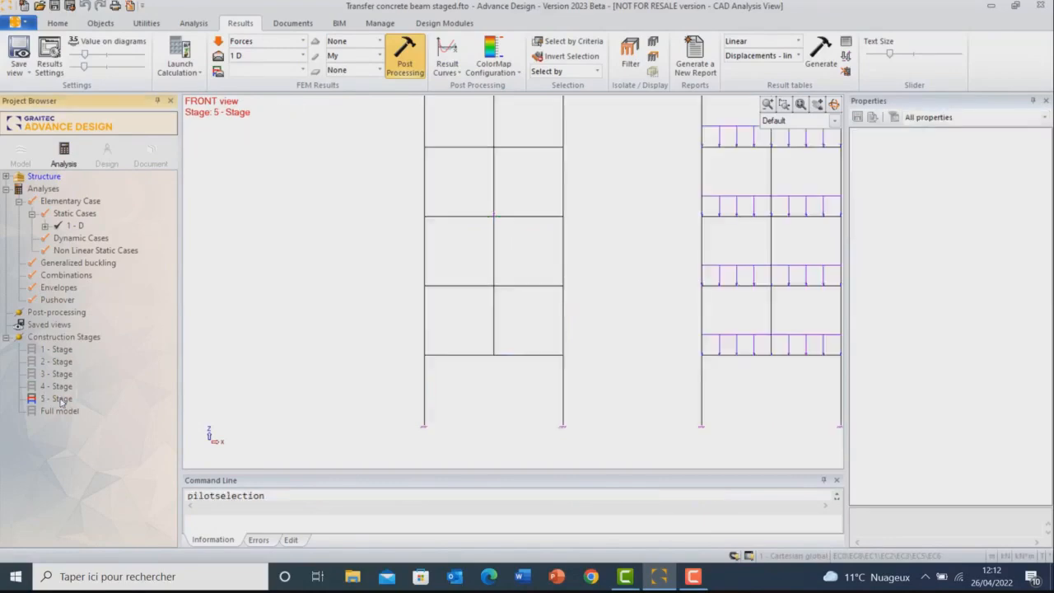
middle_drag(658, 281, 588, 334)
scroll(588, 334, down, 3)
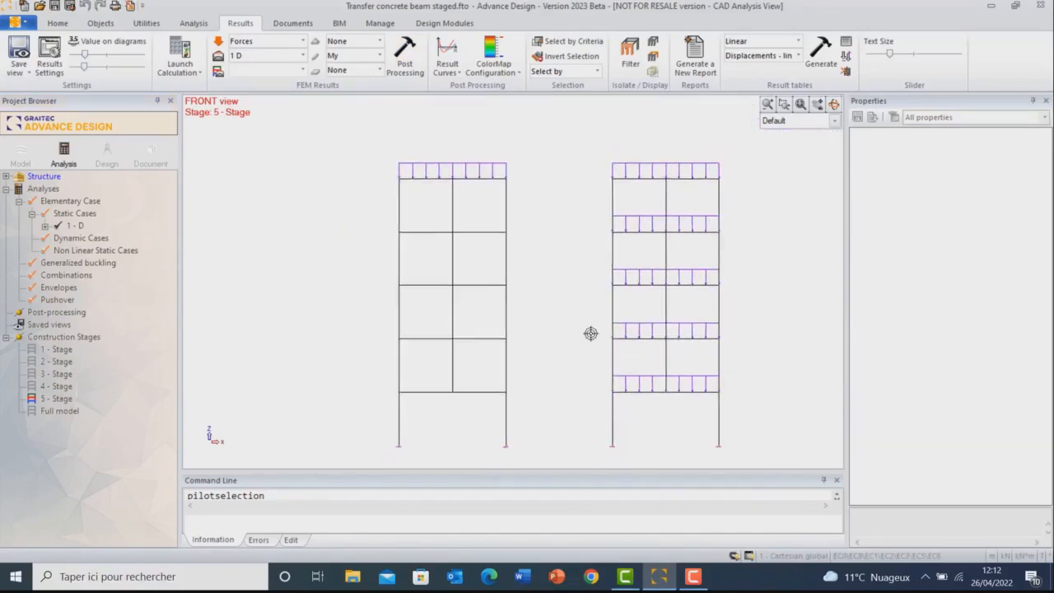
click(403, 51)
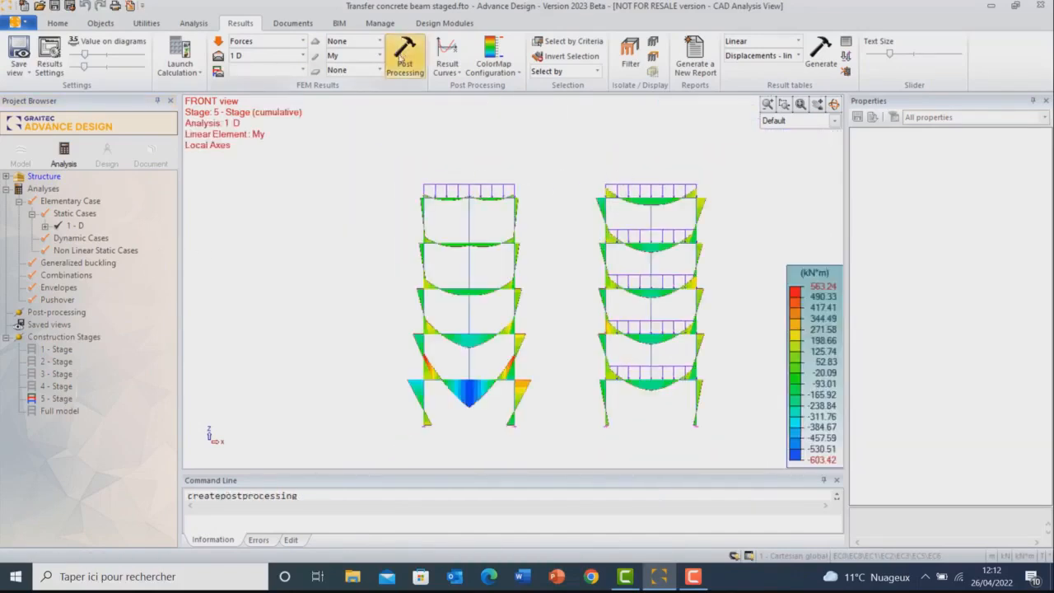
scroll(567, 327, up, 2)
middle_drag(572, 382, 557, 358)
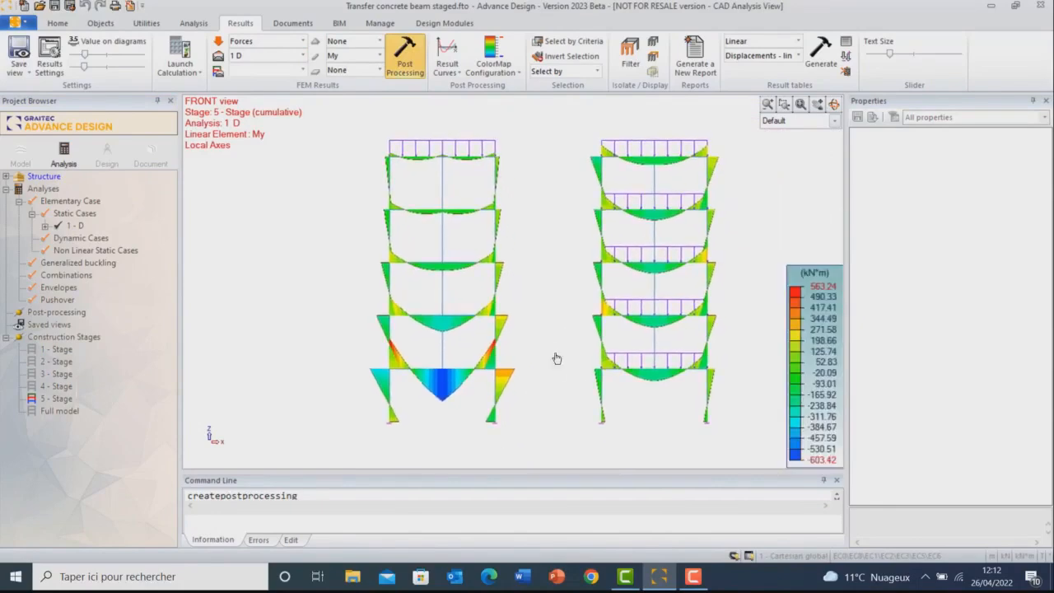
scroll(430, 400, up, 2)
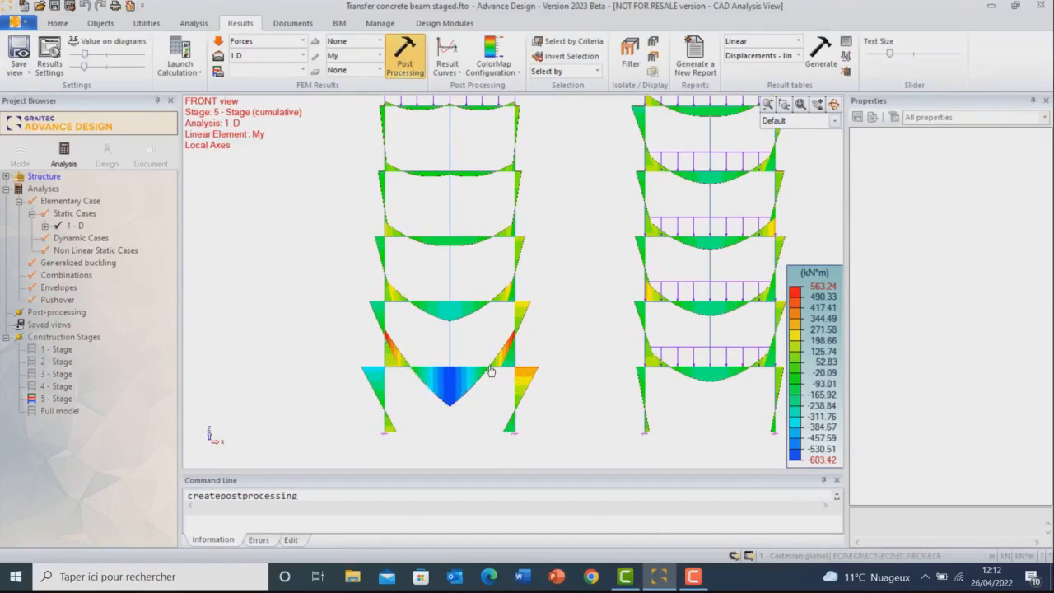
middle_drag(502, 283, 477, 310)
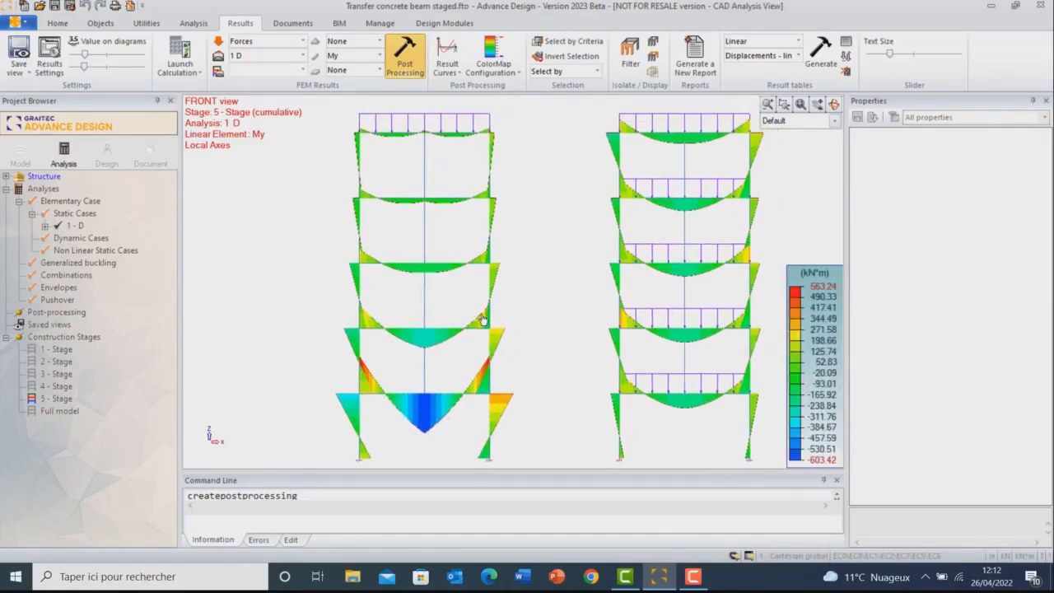
middle_drag(617, 293, 576, 310)
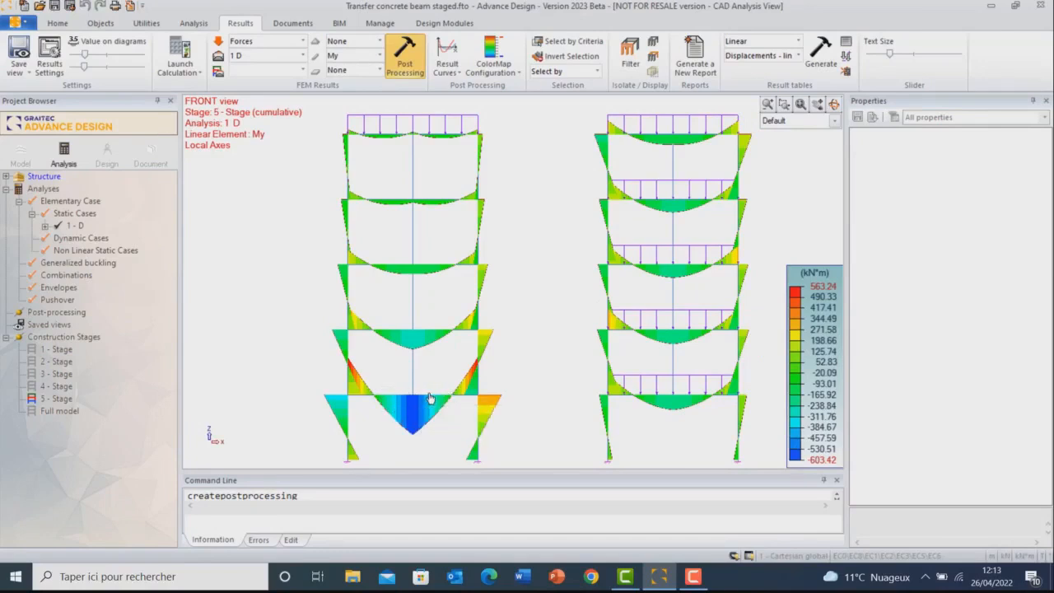
- Switch the 5 - Stage results to the Fx forces of the linear elements and compare the columns of both frames
click(378, 56)
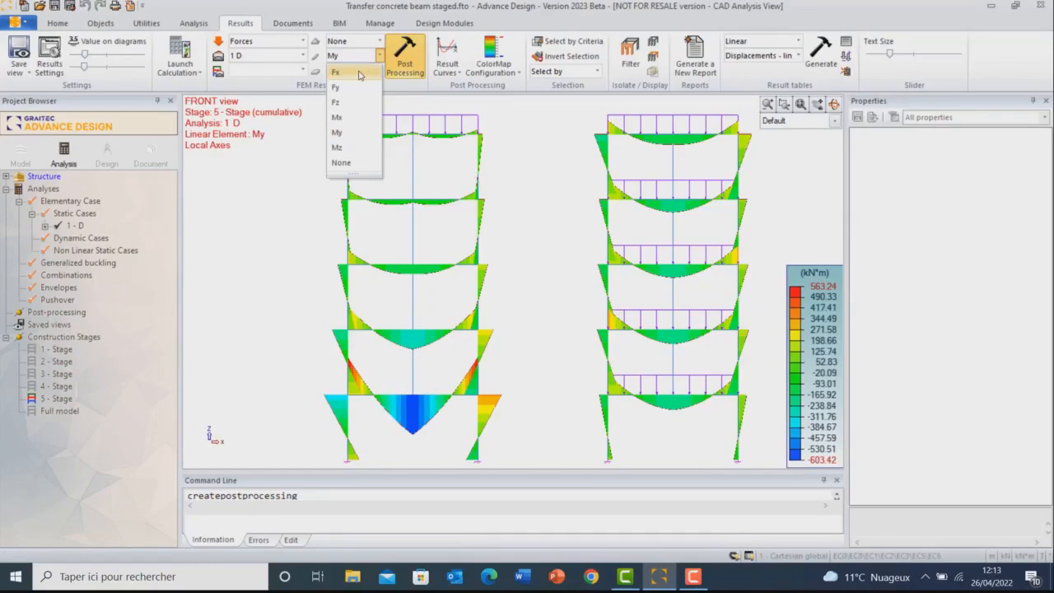
click(359, 74)
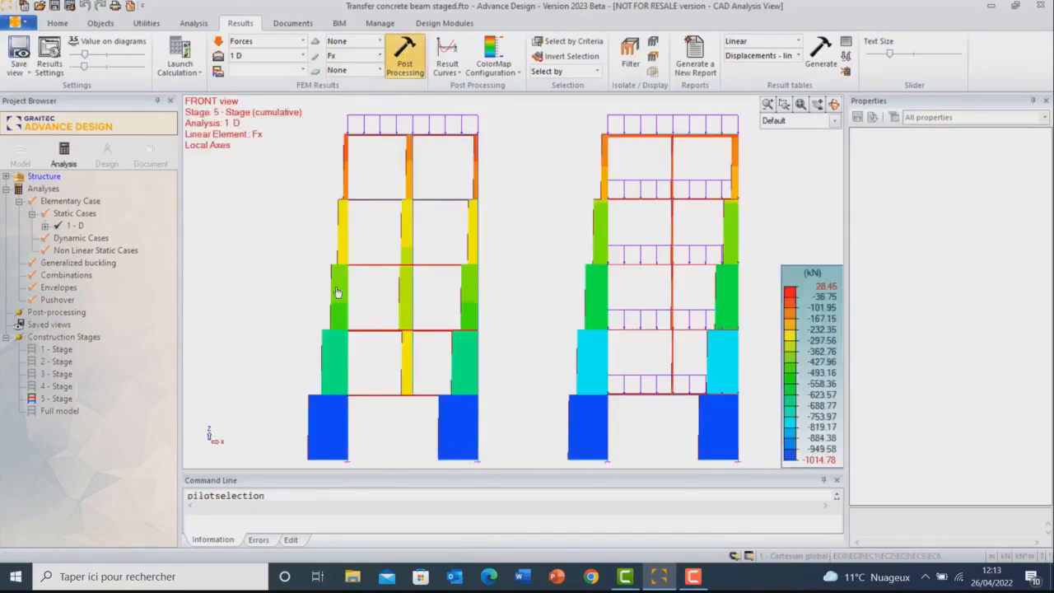
mouse_move(412, 358)
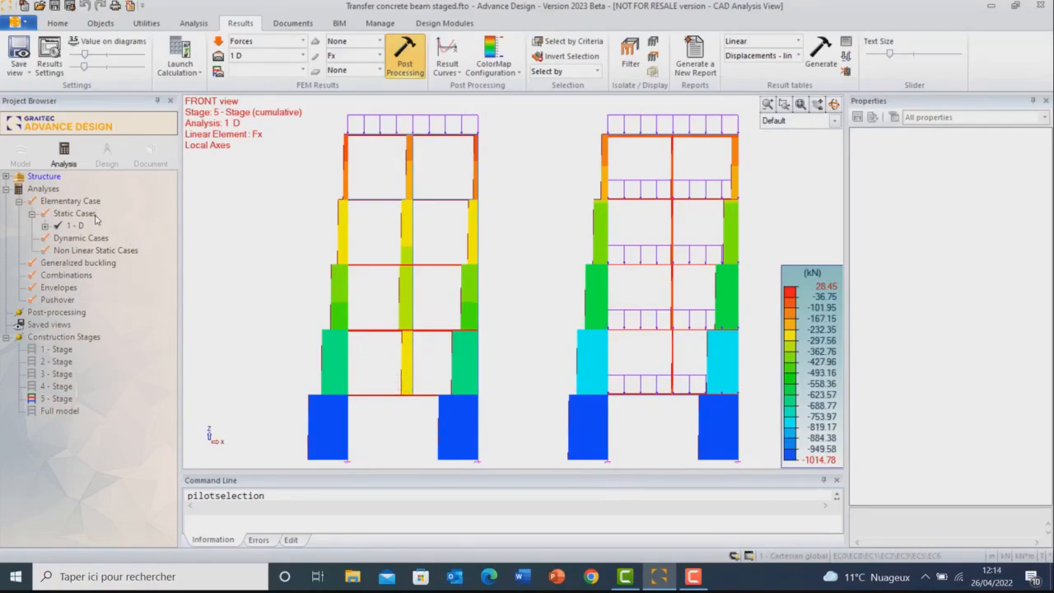
- Clear the selected results and display the deformed shape of 5 - Stage with displacement D on the linear elements
click(317, 56)
click(355, 161)
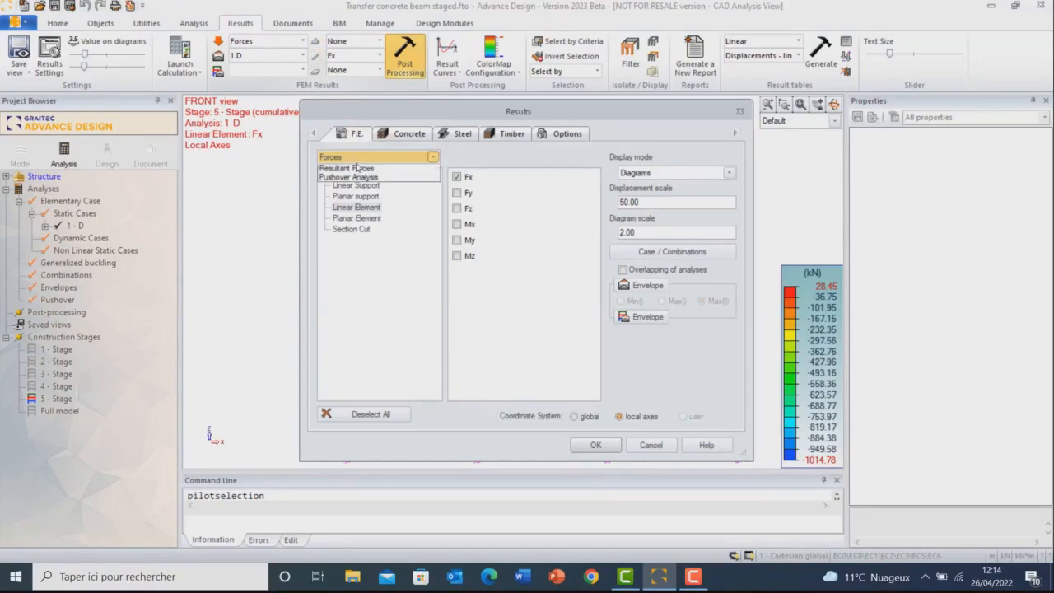
click(351, 178)
click(352, 161)
click(346, 168)
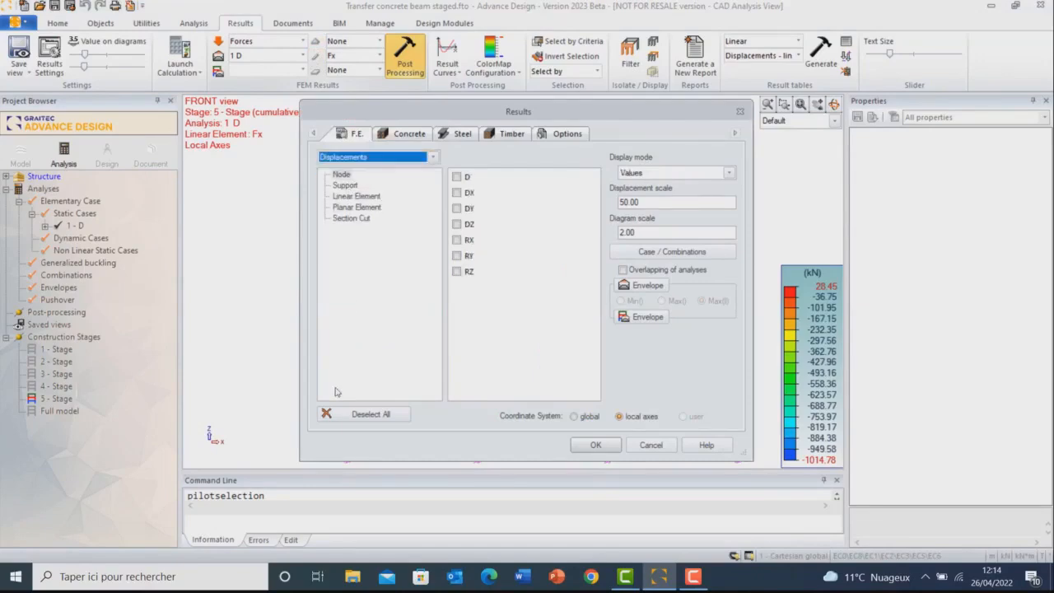
click(347, 417)
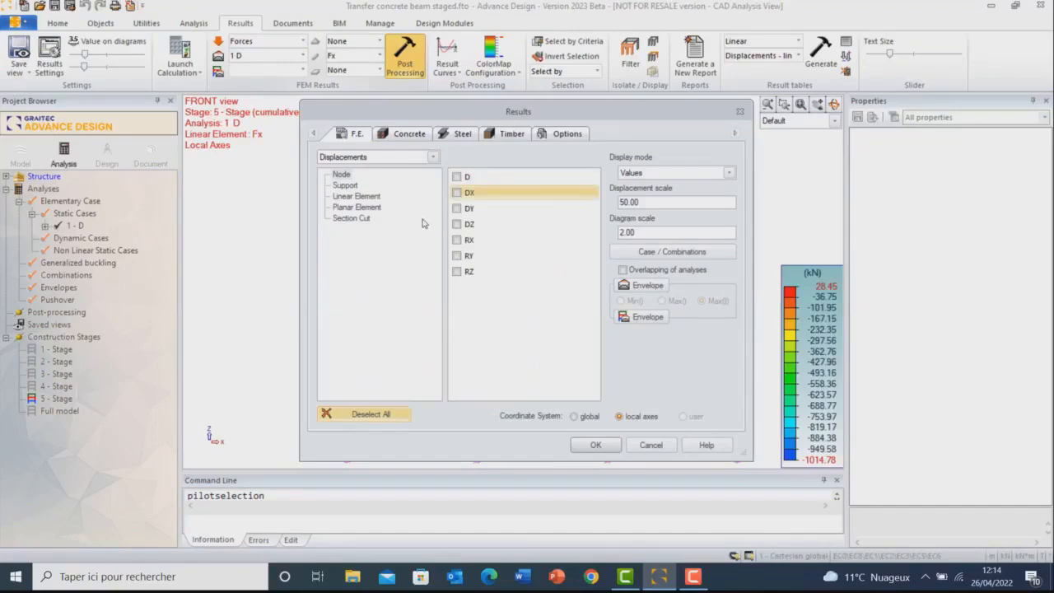
click(356, 196)
click(466, 177)
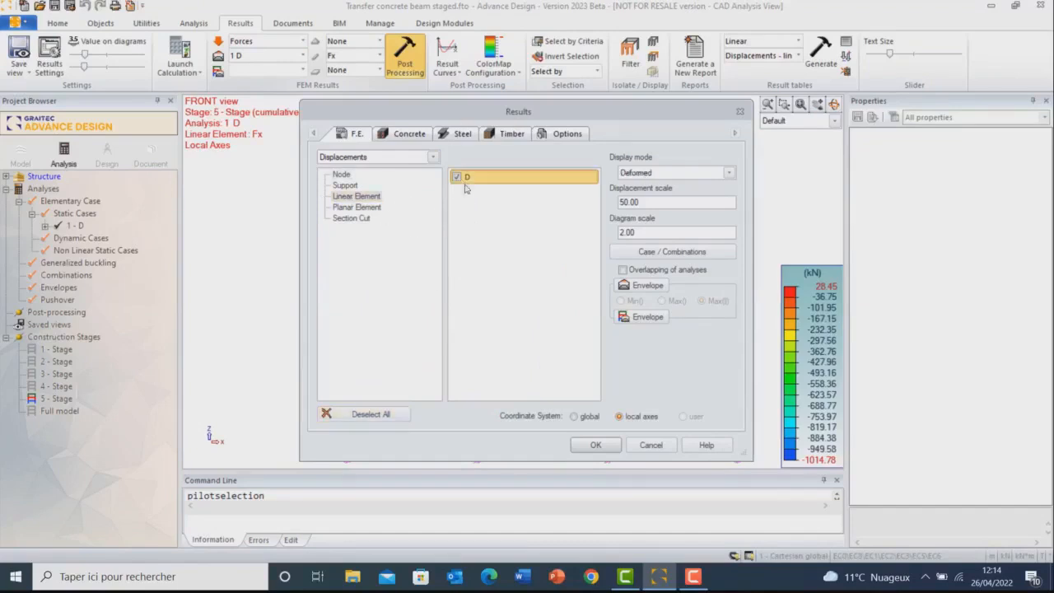
click(595, 445)
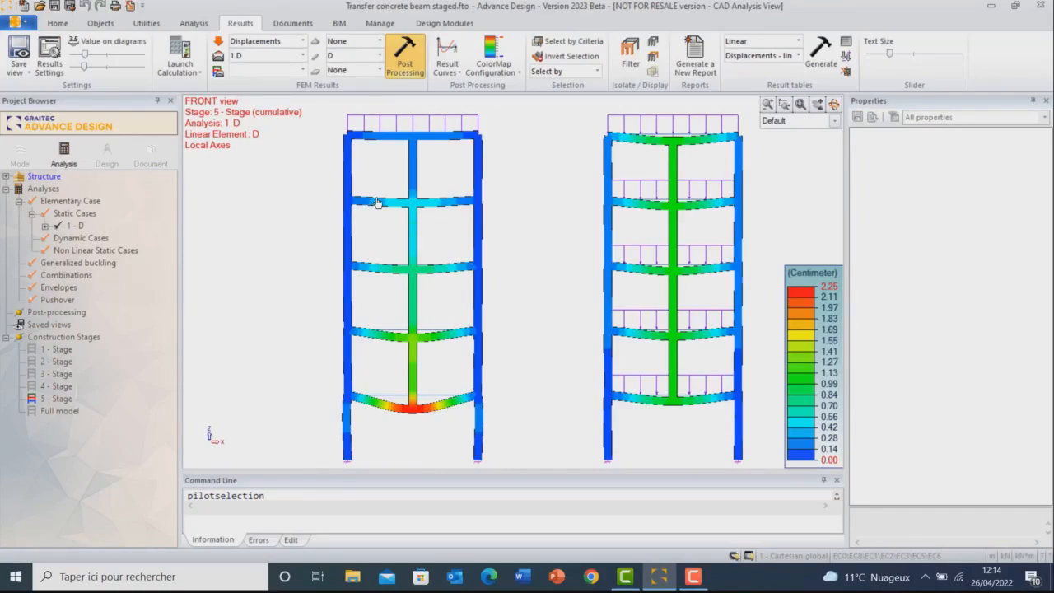
- Display displacement D of the linear elements for 4 - Stage and turn off cumulative results for construction stages
click(52, 386)
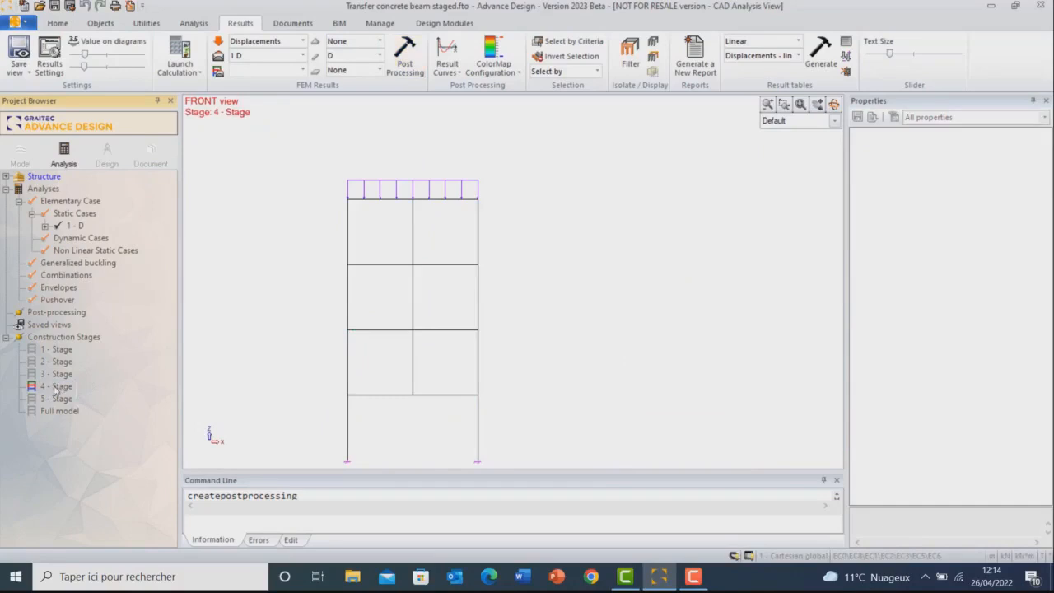
click(407, 59)
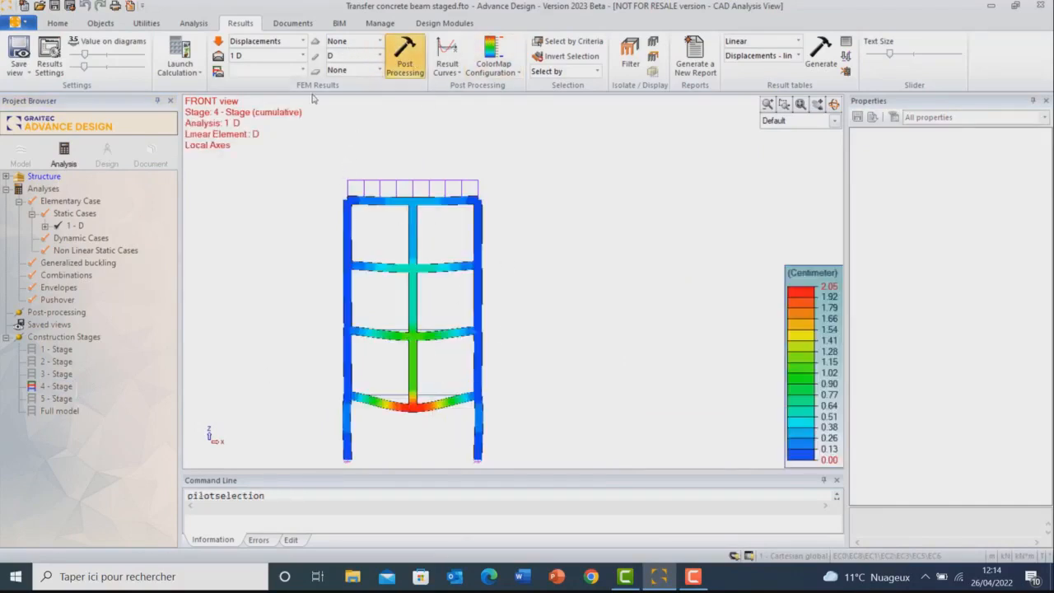
click(317, 58)
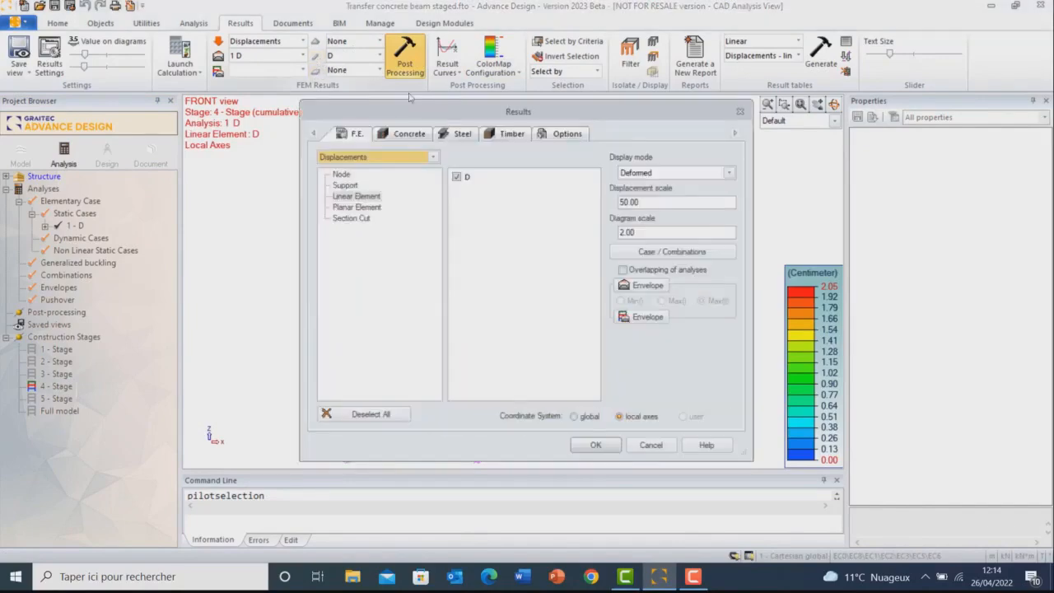
click(558, 133)
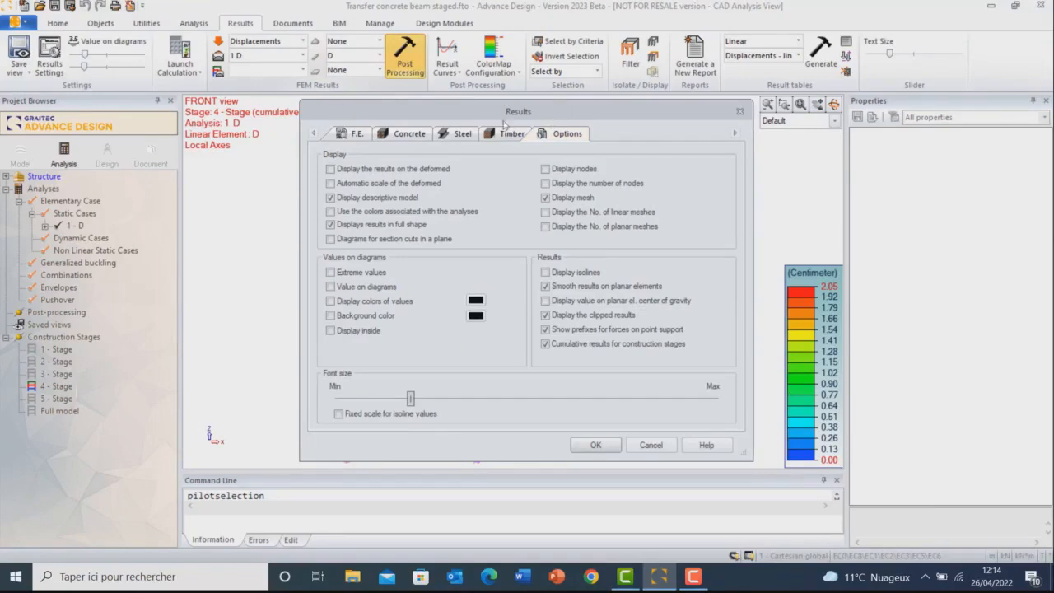
click(546, 345)
click(596, 444)
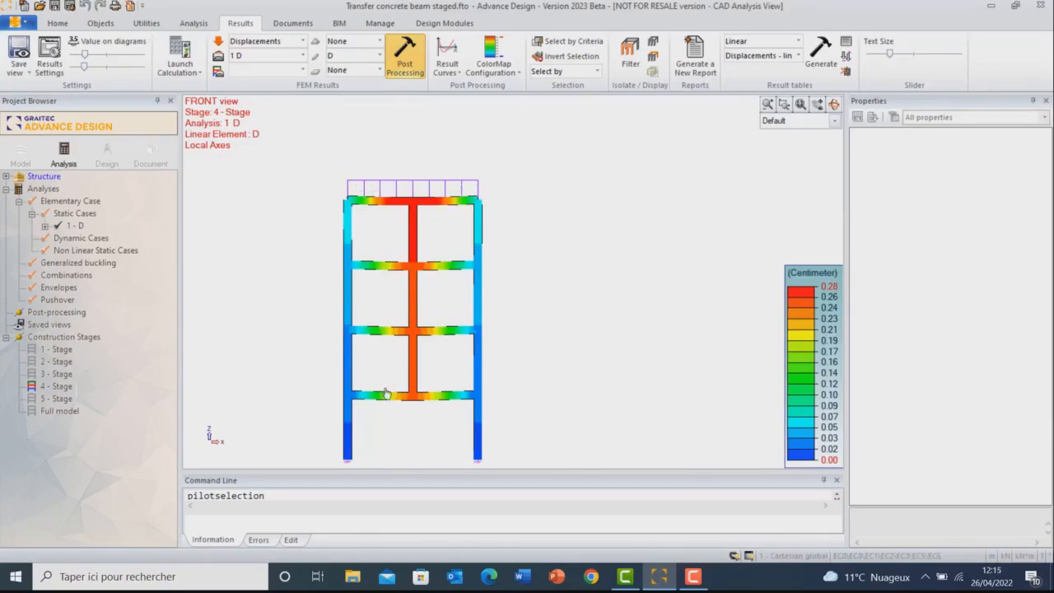
- Turn the cumulative results for construction stages back on for the 4 - Stage displacement display
click(318, 57)
click(567, 135)
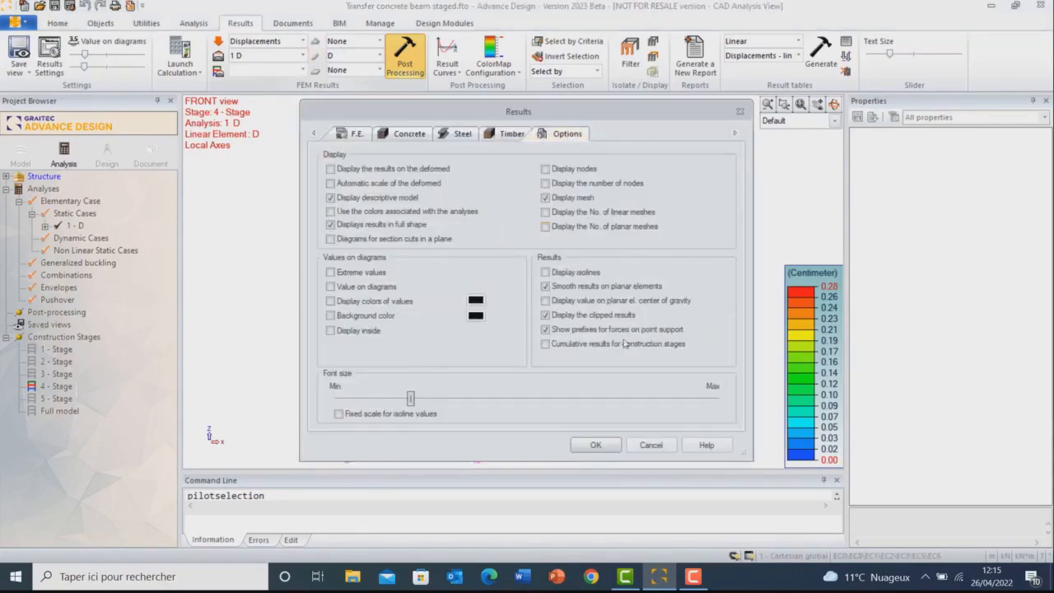
click(566, 347)
click(595, 445)
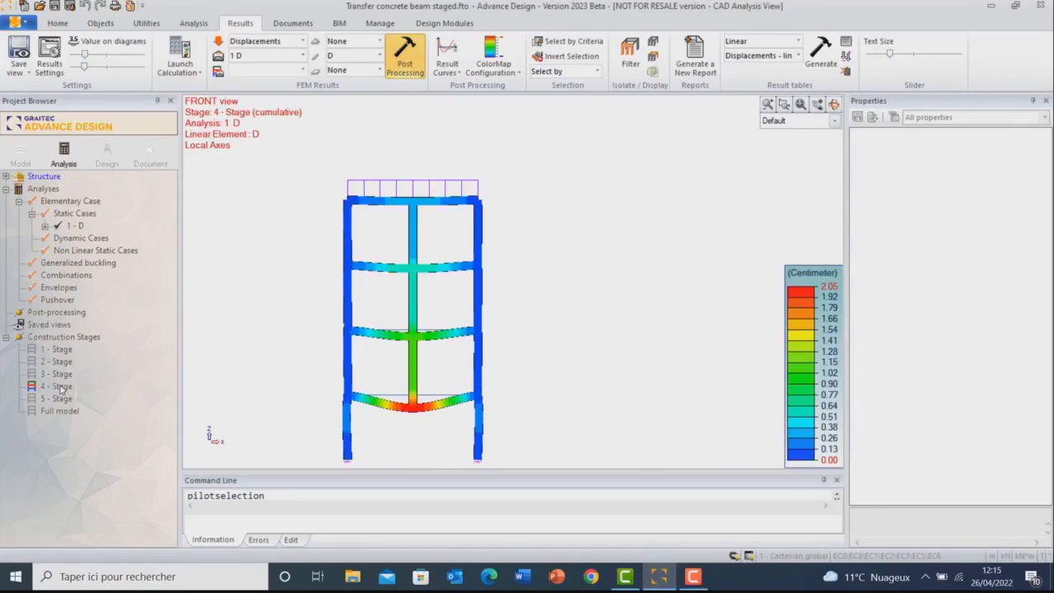
click(219, 73)
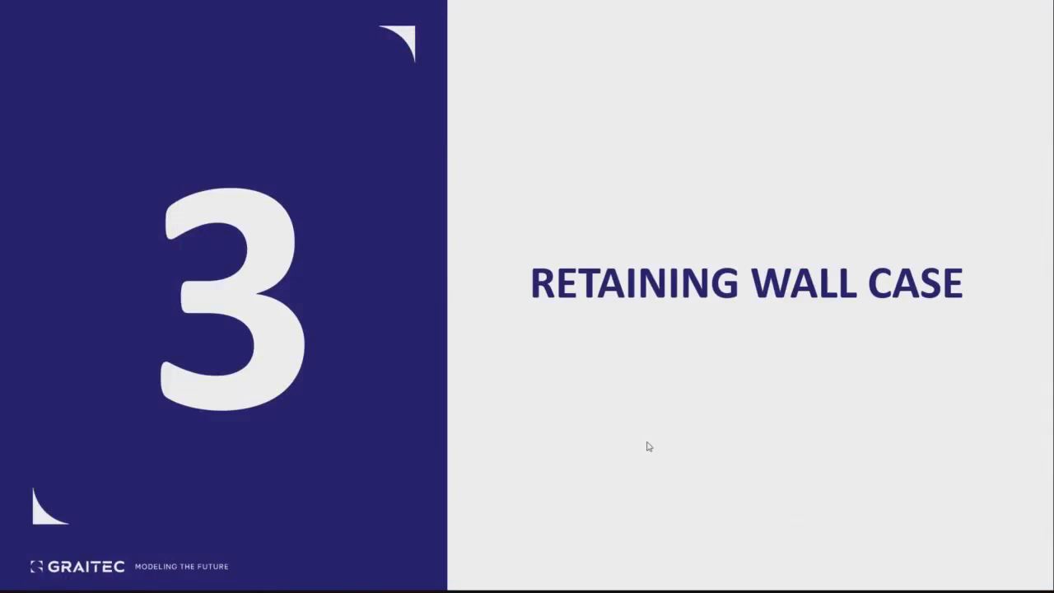
click(647, 446)
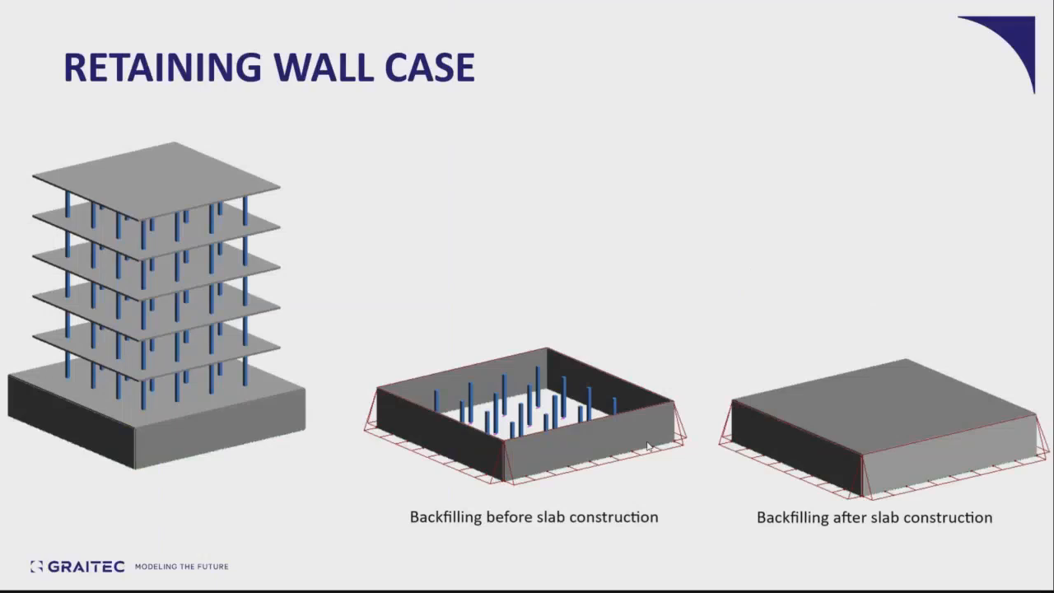
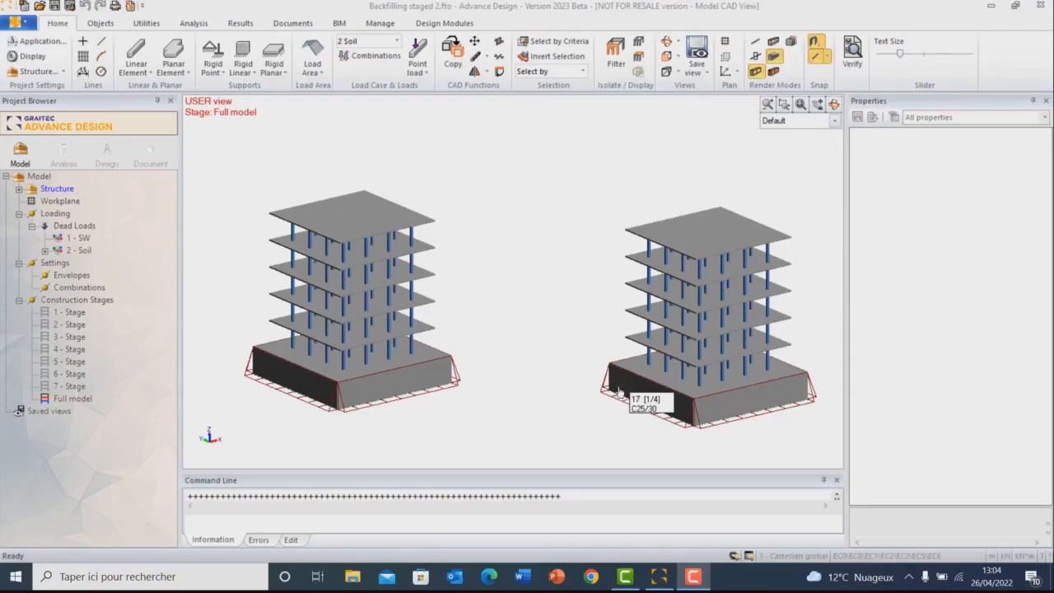
- Display construction stages 1 to 7 of the backfilling model one after another to review the build sequence of both buildings
double_click(66, 312)
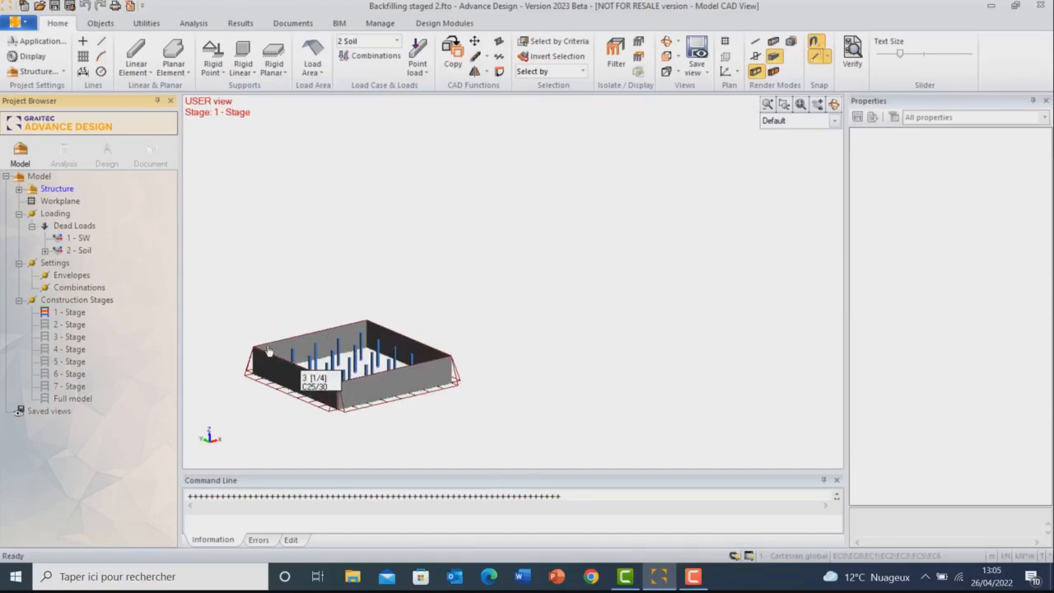
double_click(58, 326)
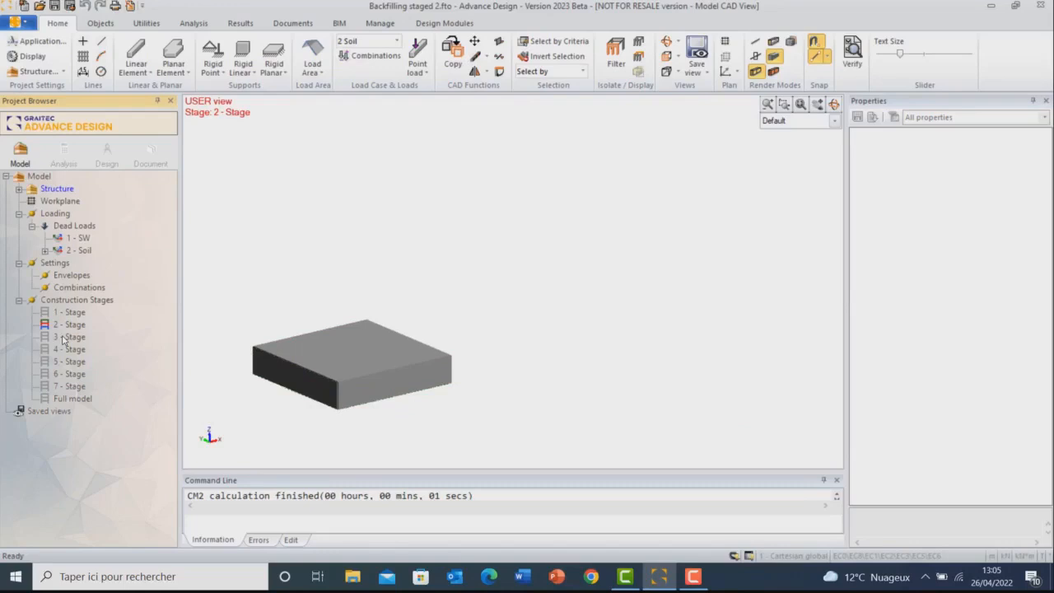
double_click(63, 338)
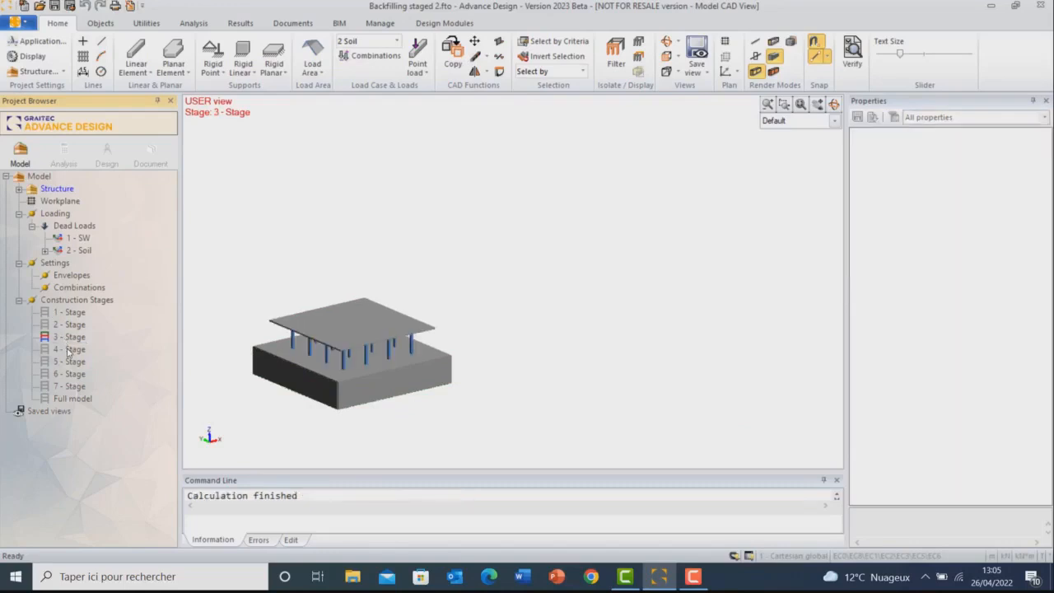
double_click(68, 350)
double_click(69, 364)
double_click(69, 374)
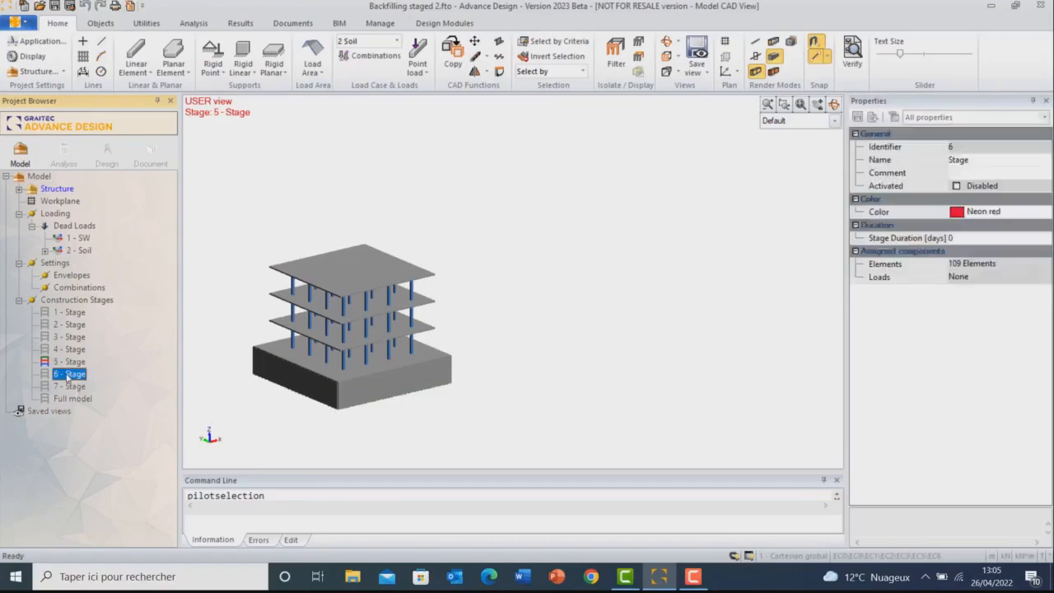
double_click(68, 386)
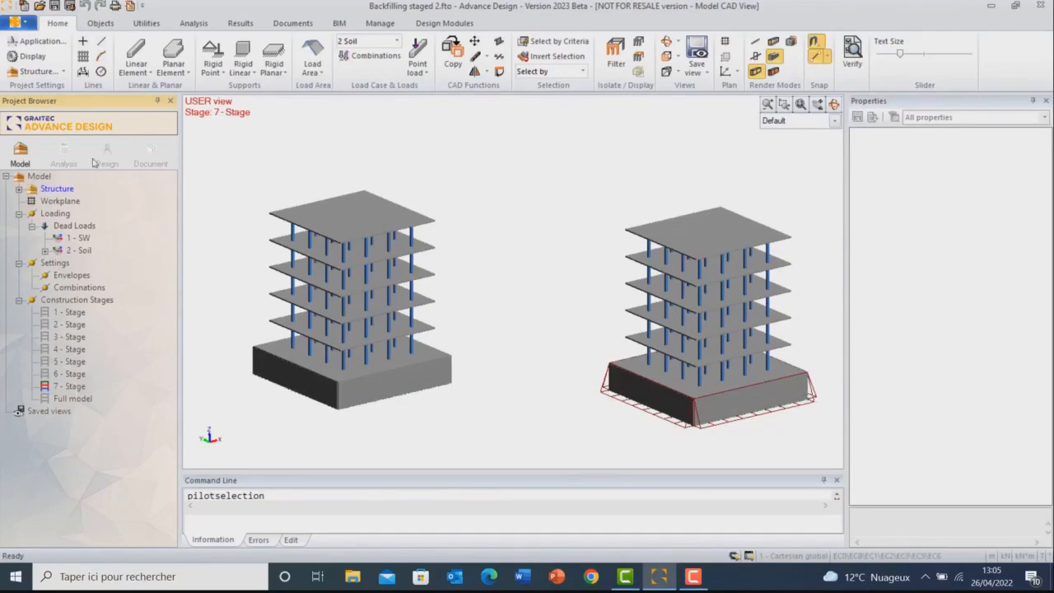
- Create a new analysis model of the two buildings and run it with the FE calculation
click(65, 151)
click(372, 216)
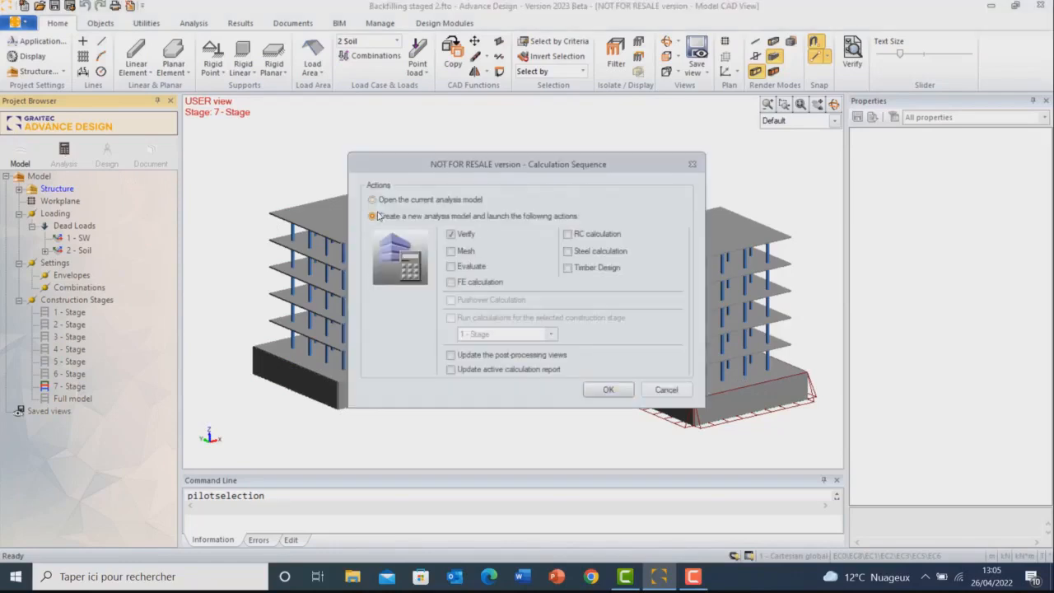
click(453, 282)
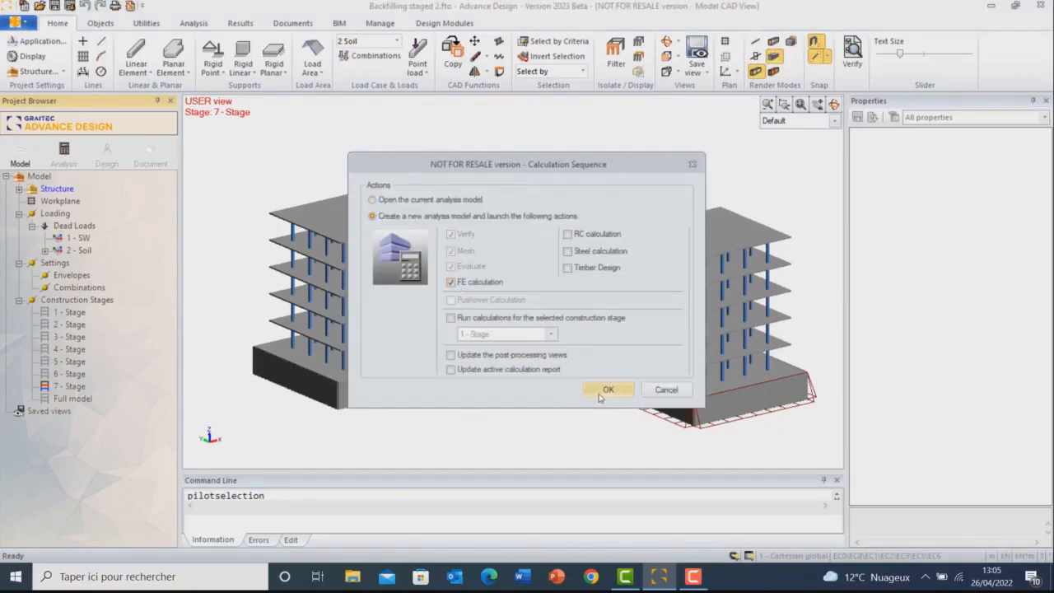
click(602, 391)
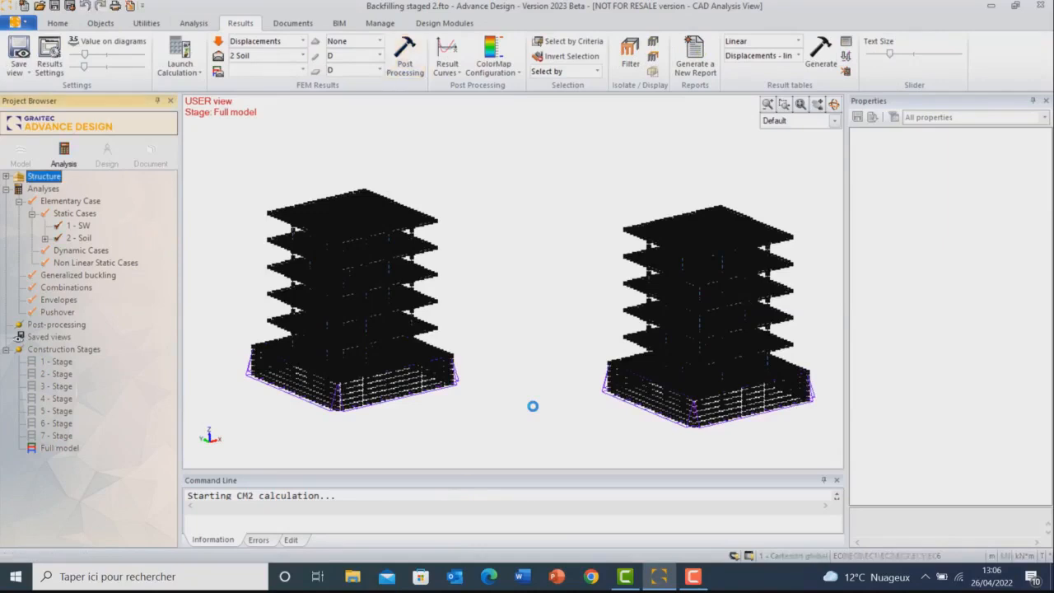
- Display the Mxx forces of the planar elements on the full model for the 2 Soil case
click(312, 73)
drag(386, 105, 525, 125)
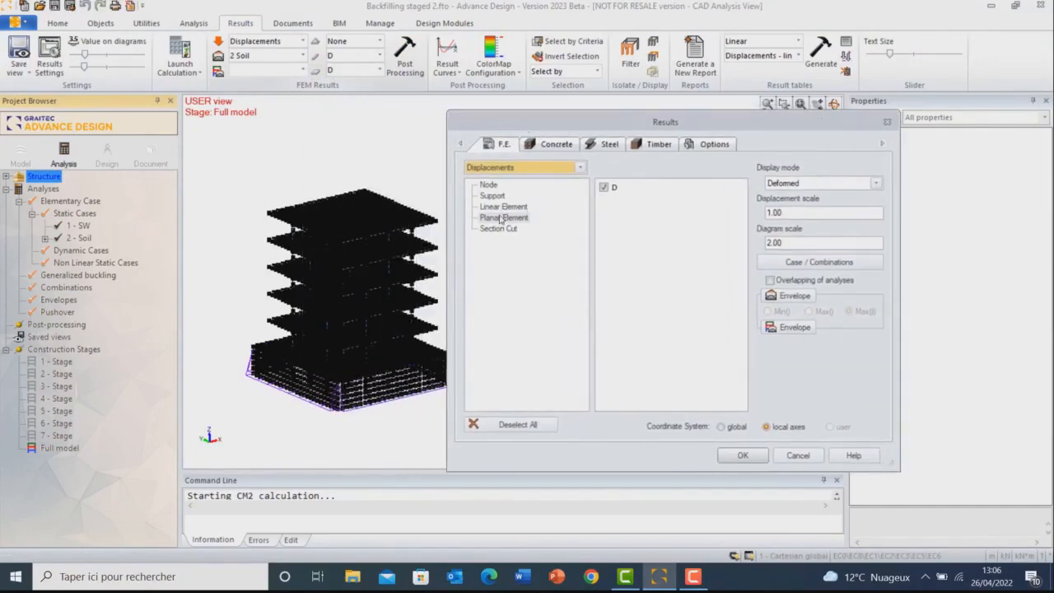
click(556, 171)
click(541, 245)
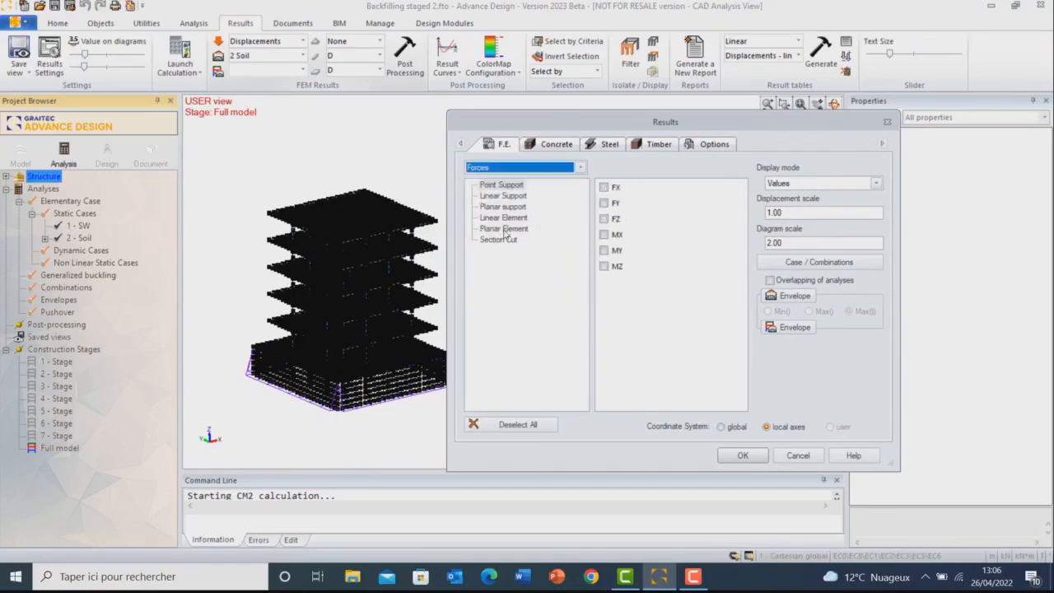
click(504, 229)
click(656, 282)
click(741, 455)
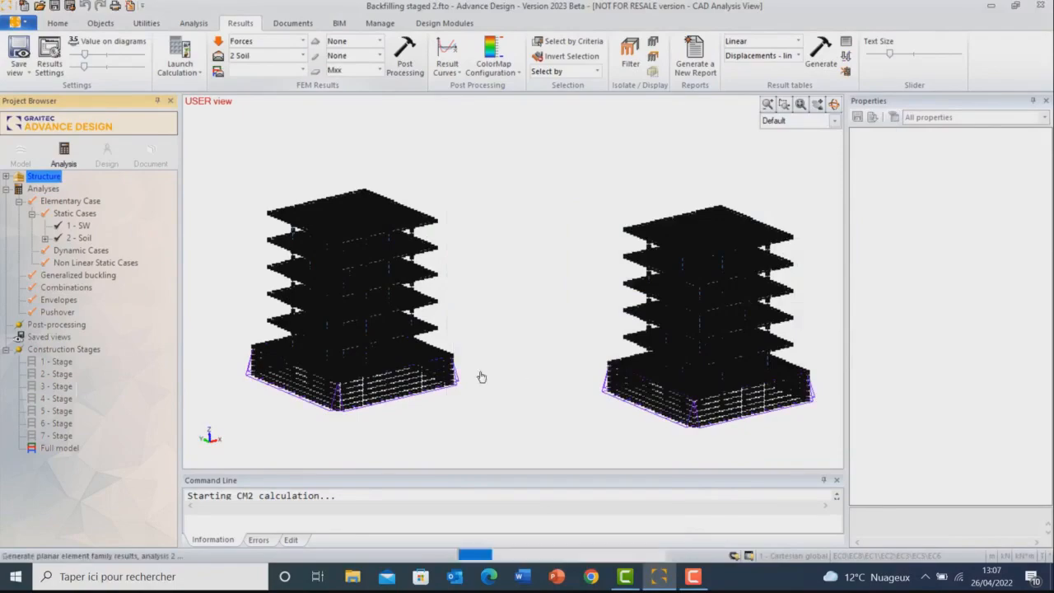
- Examine the Mxx distribution on the retaining walls of the building backfilled before slab construction
scroll(386, 407, up, 5)
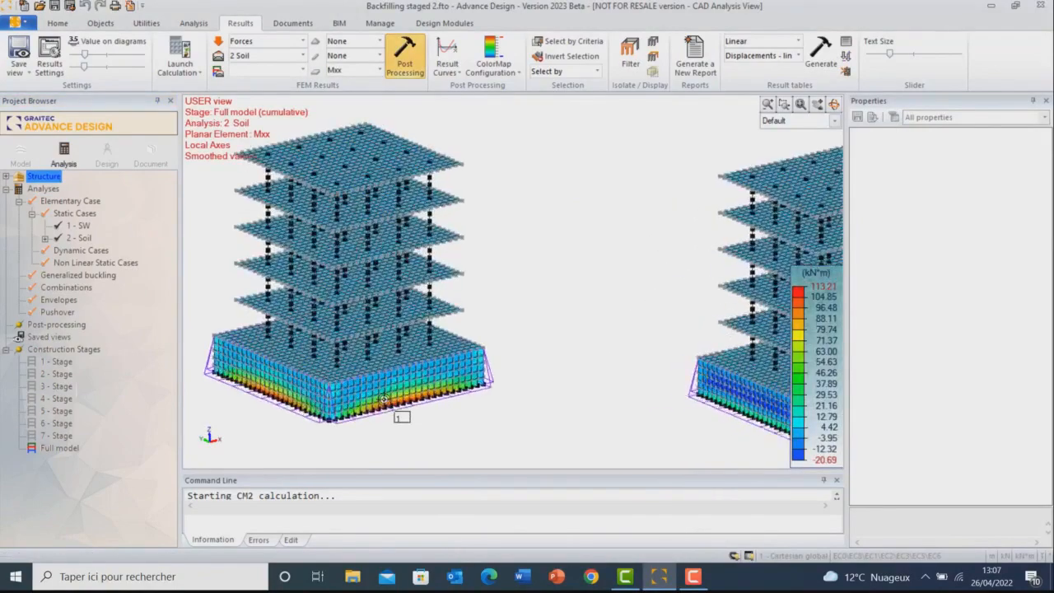
scroll(399, 419, up, 2)
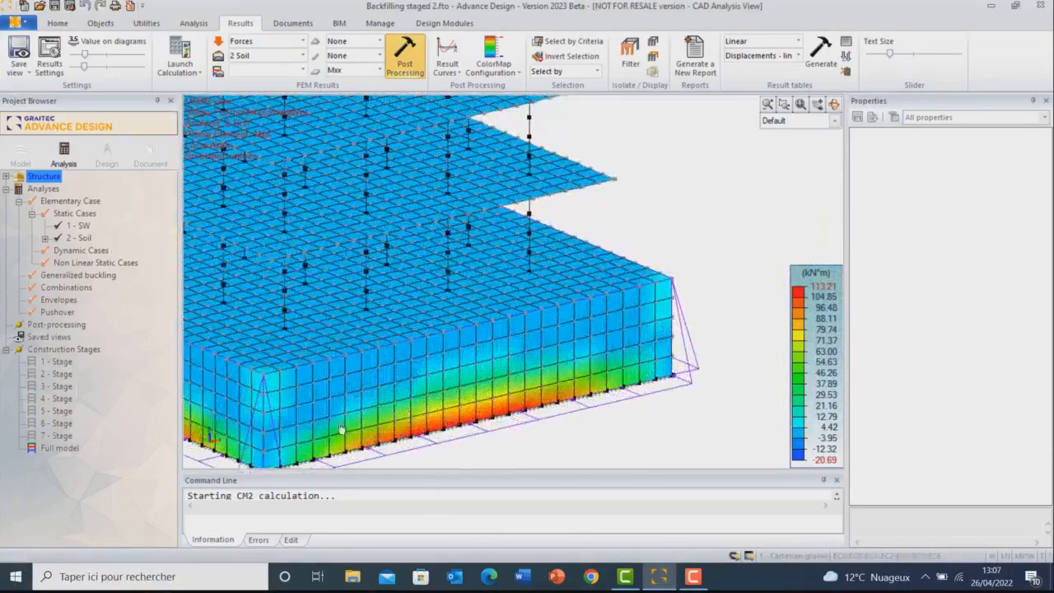
scroll(321, 421, up, 2)
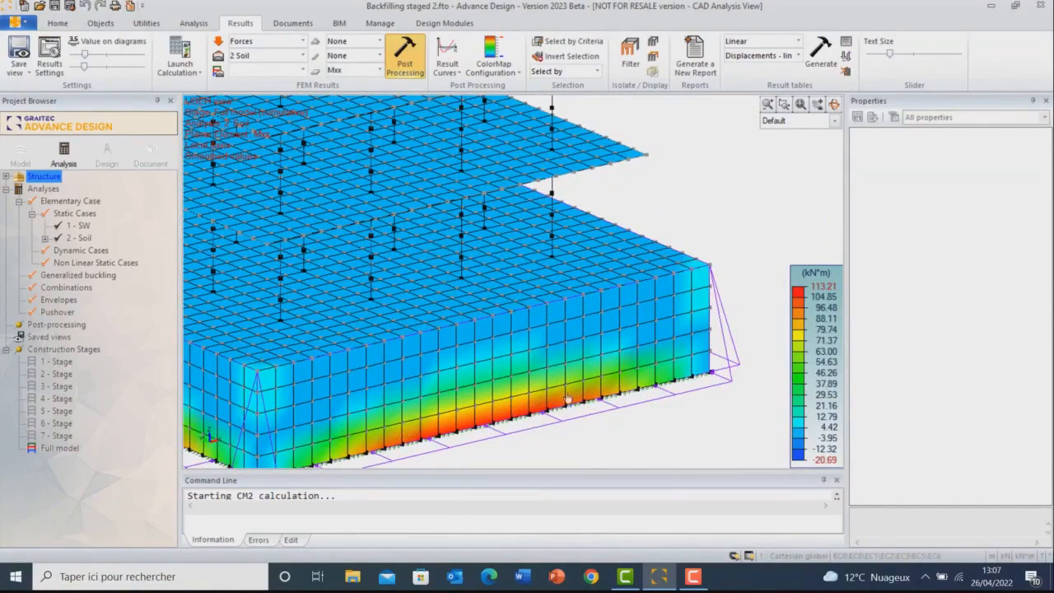
scroll(535, 405, up, 2)
scroll(535, 405, up, 2)
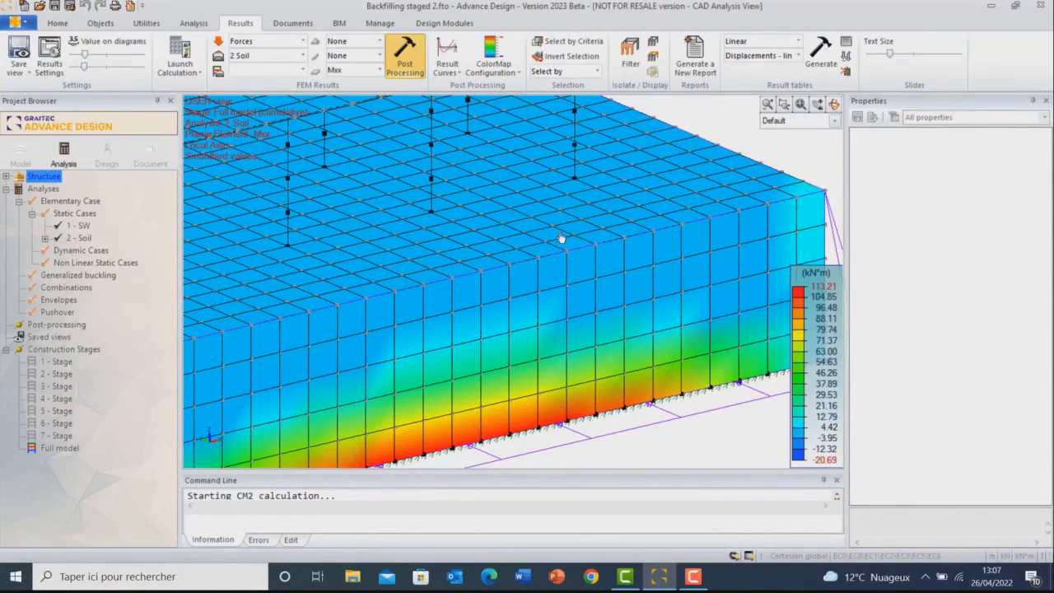
scroll(527, 235, down, 3)
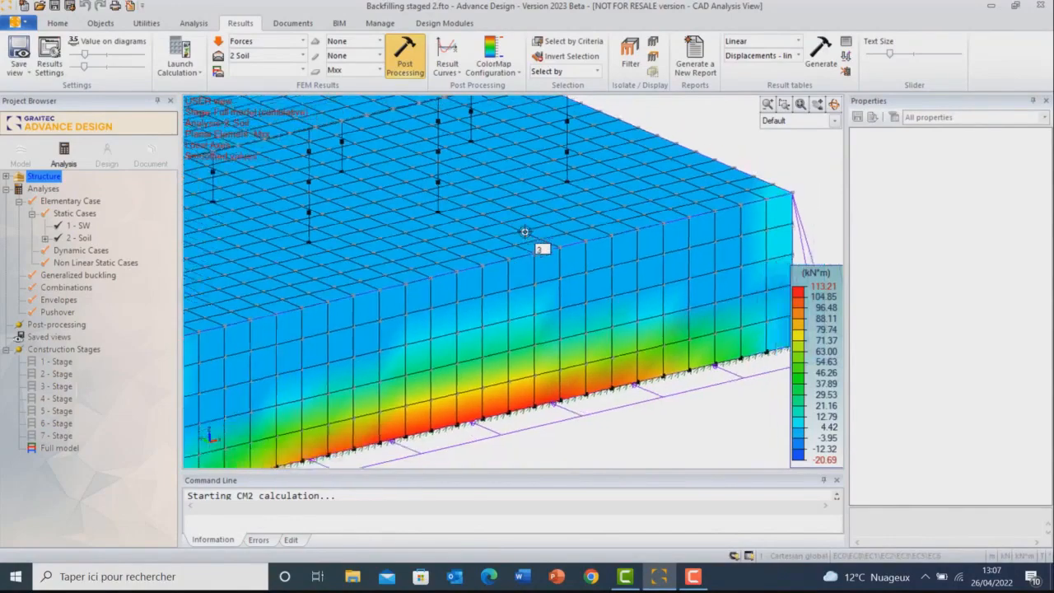
middle_drag(500, 376, 569, 426)
scroll(569, 427, down, 3)
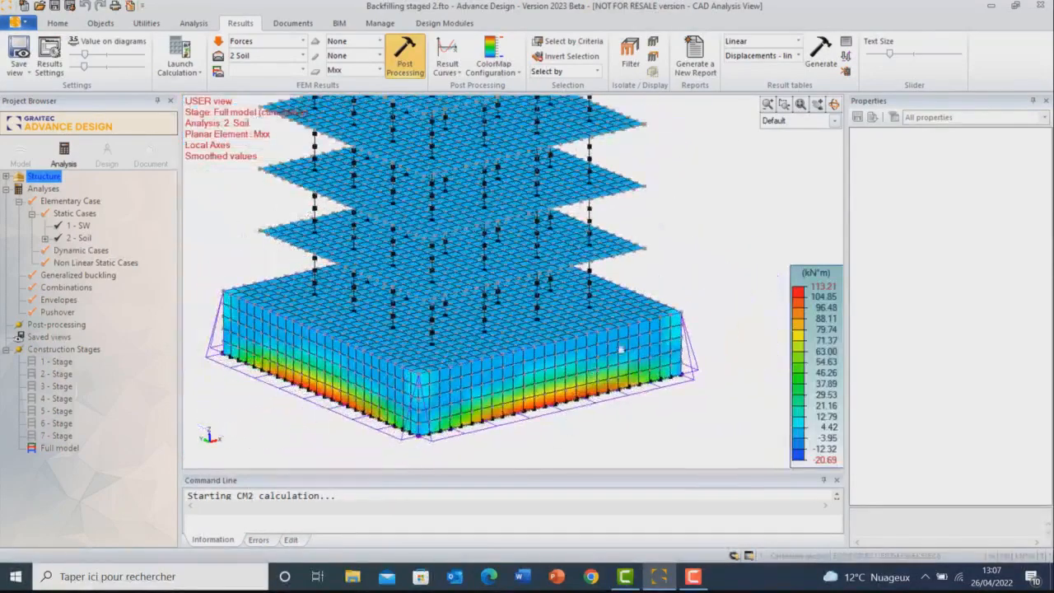
- Examine the Mxx distribution on the retaining walls of the building loaded in the last stage and compare it with the staged building
middle_drag(689, 303, 214, 280)
scroll(574, 362, down, 3)
scroll(498, 393, up, 6)
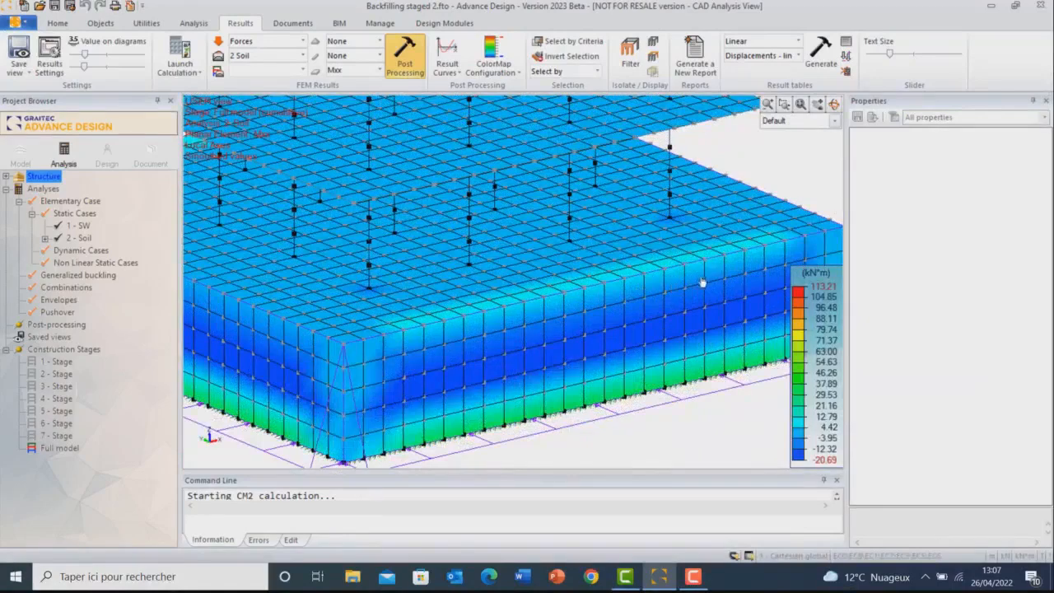
scroll(701, 282, up, 2)
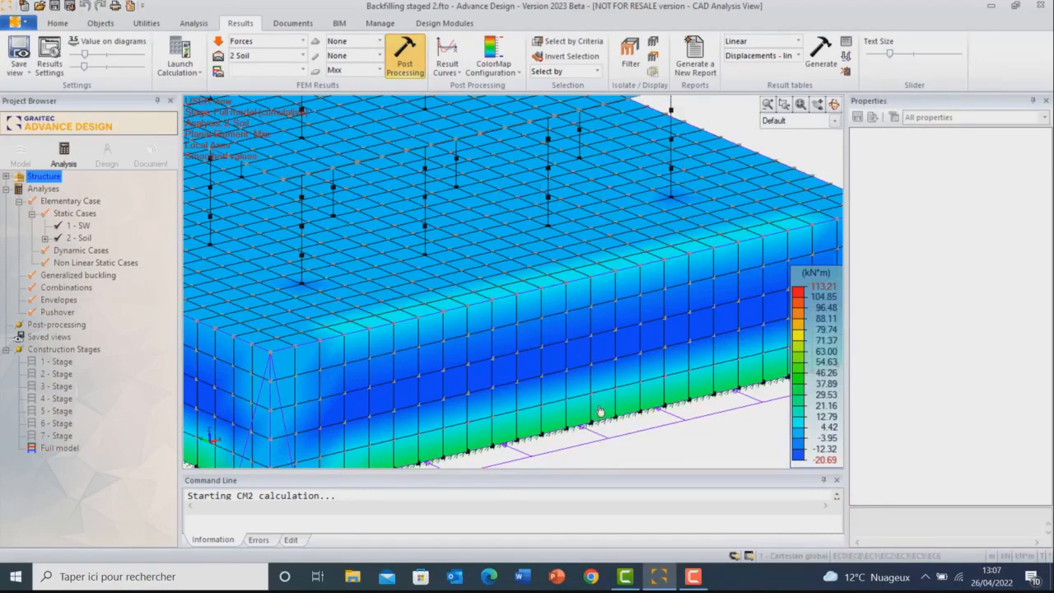
middle_drag(581, 387, 558, 325)
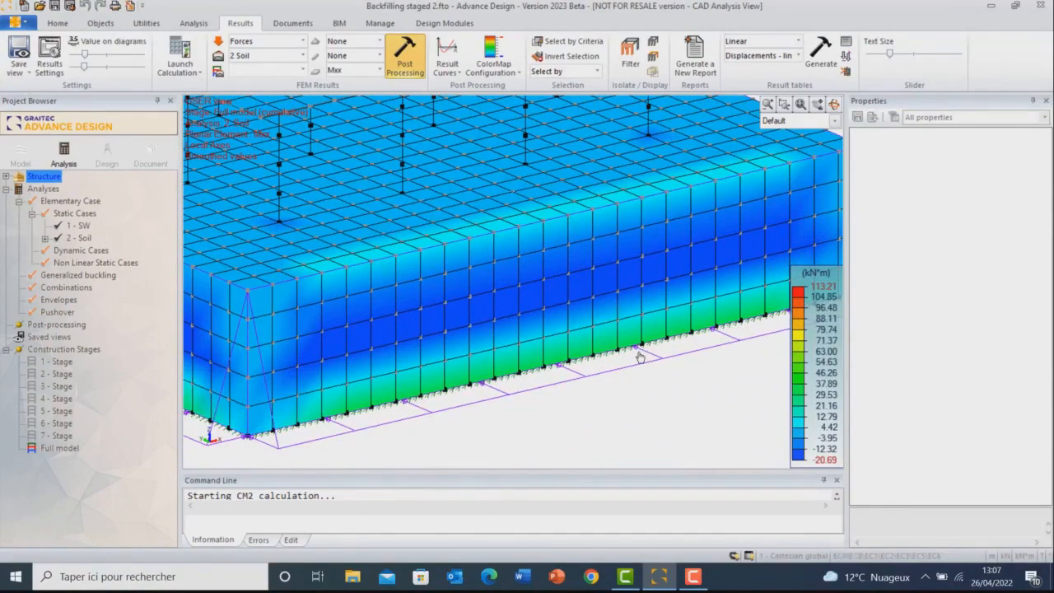
scroll(605, 321, down, 5)
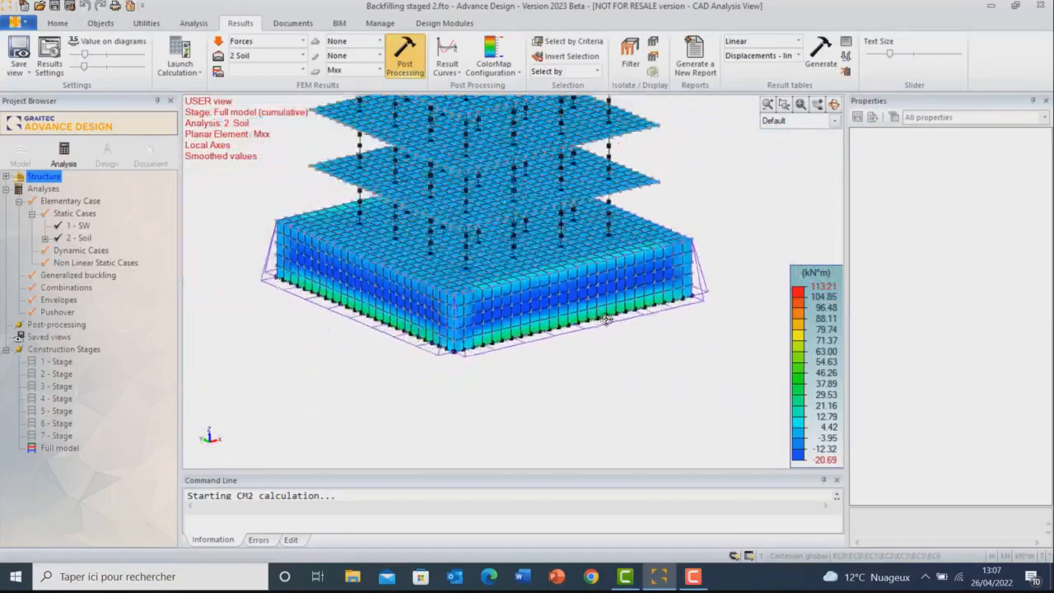
scroll(329, 299, down, 5)
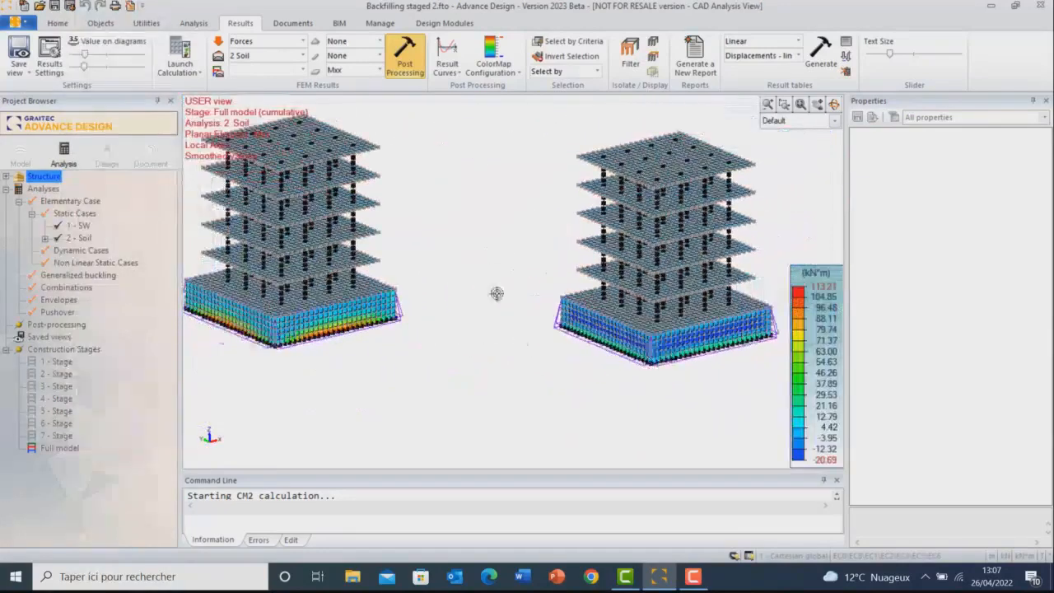